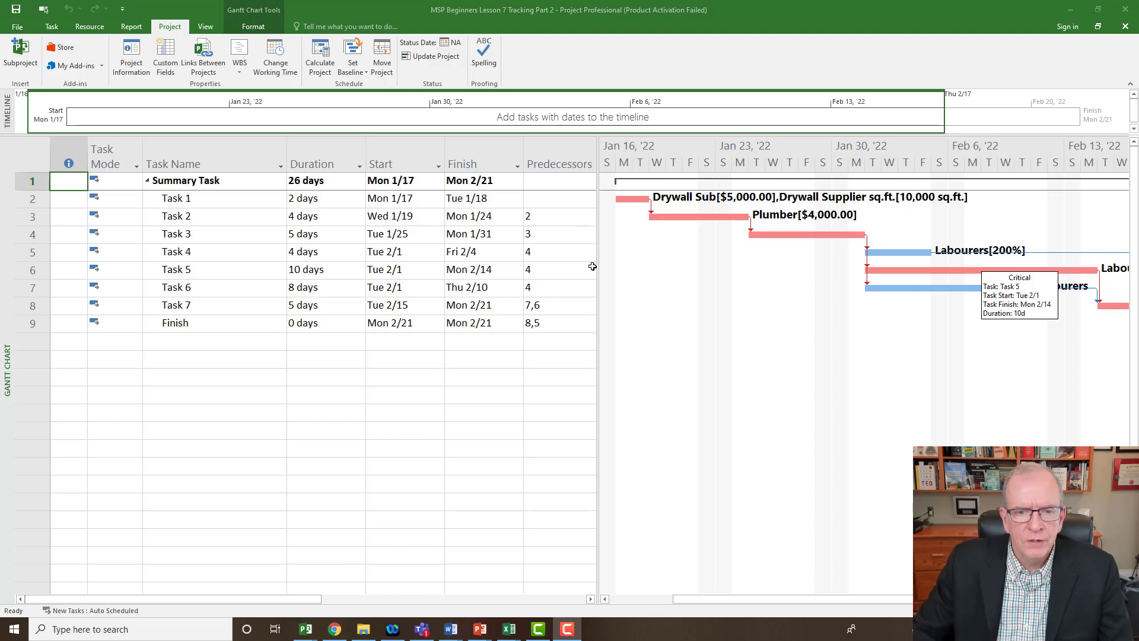
Widen the task table to include the Resource Names column and view the list of available tables, keeping the Entry table
{"action": "left_click_drag", "start_coordinate": [596, 261], "coordinate": [722, 261]}
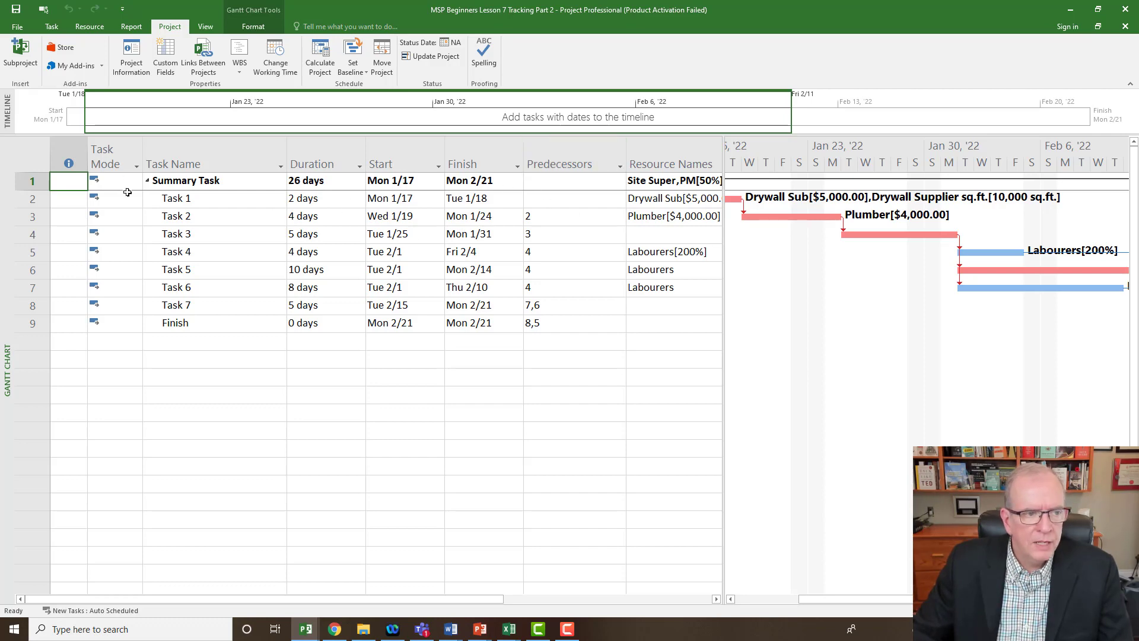
{"action": "left_click", "coordinate": [43, 161]}
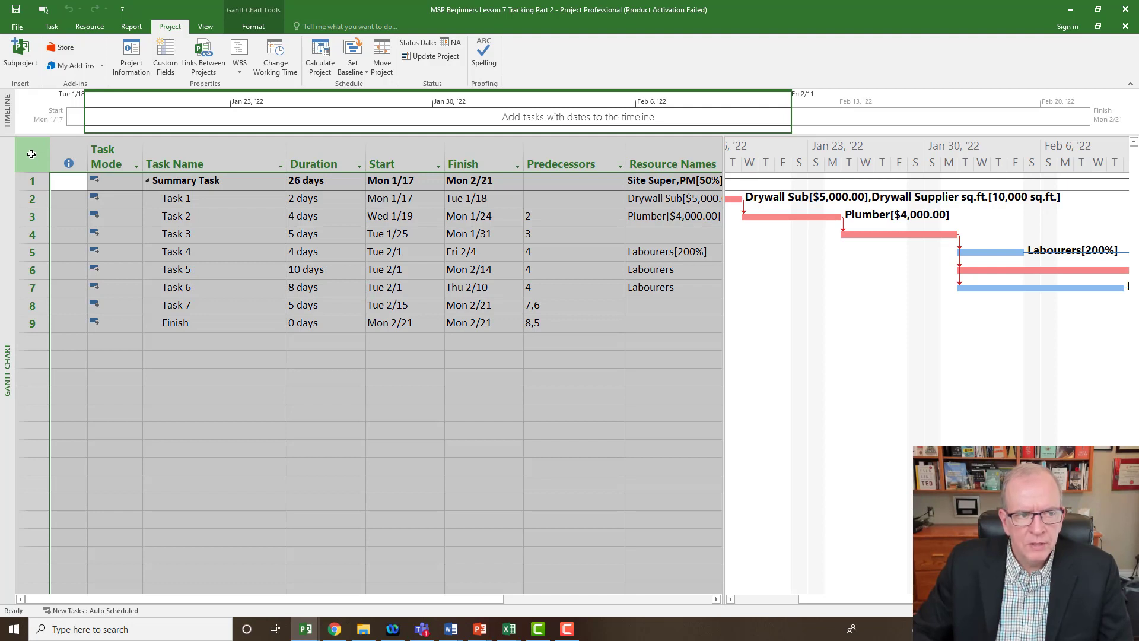
{"action": "right_click", "coordinate": [31, 155]}
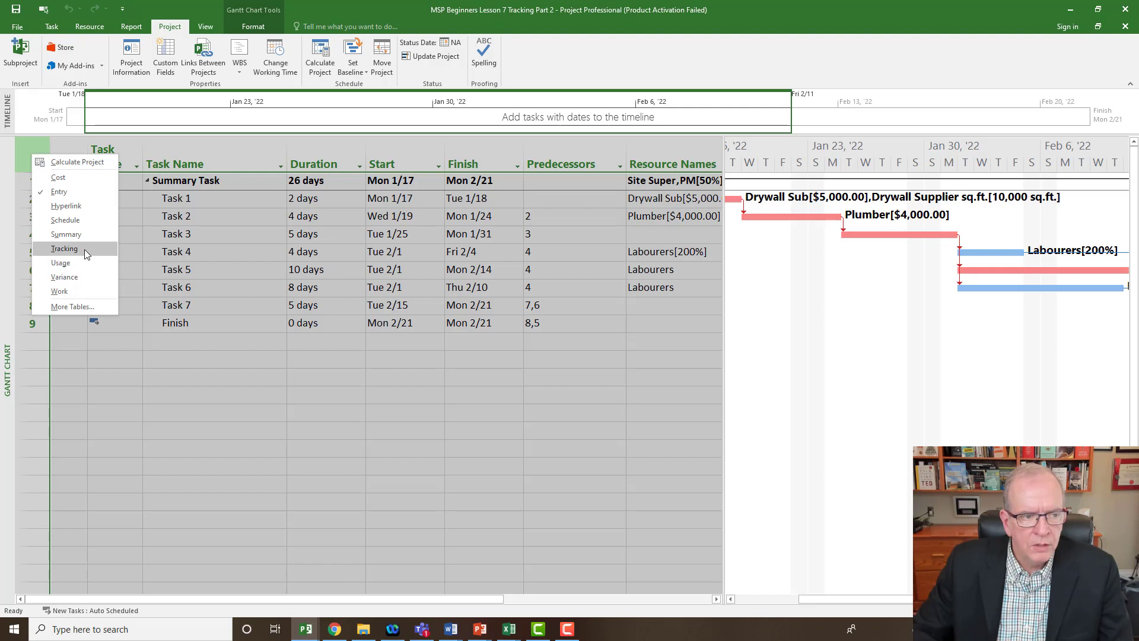
{"action": "left_click", "coordinate": [258, 257]}
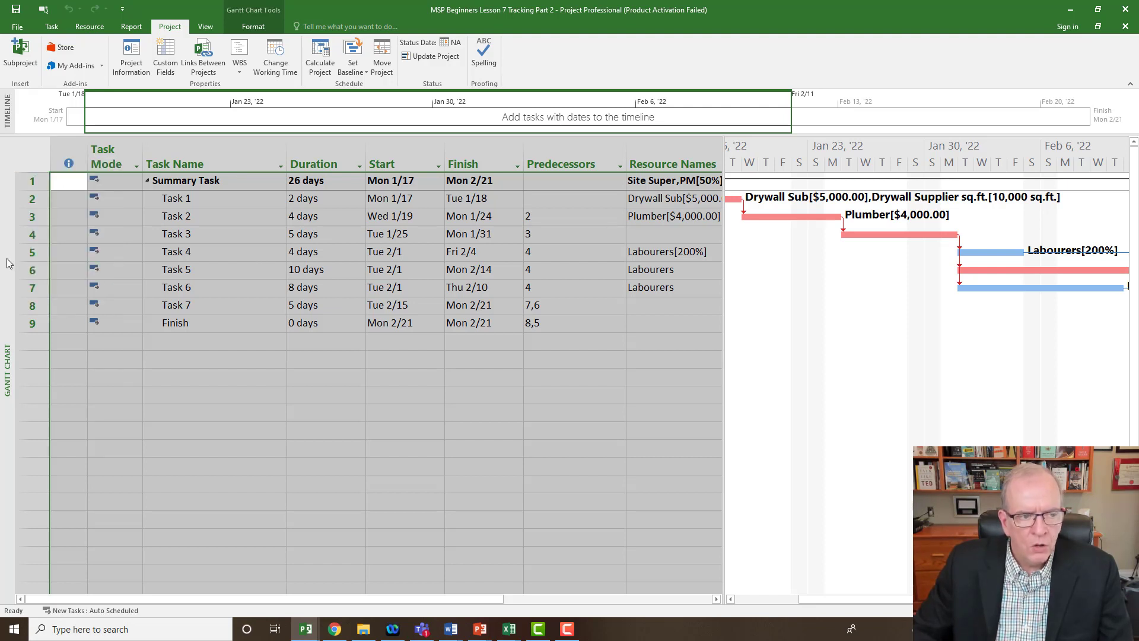
Review the project's resources and rates in the Resource Sheet view, and return to the Gantt Chart view
{"action": "right_click", "coordinate": [8, 263]}
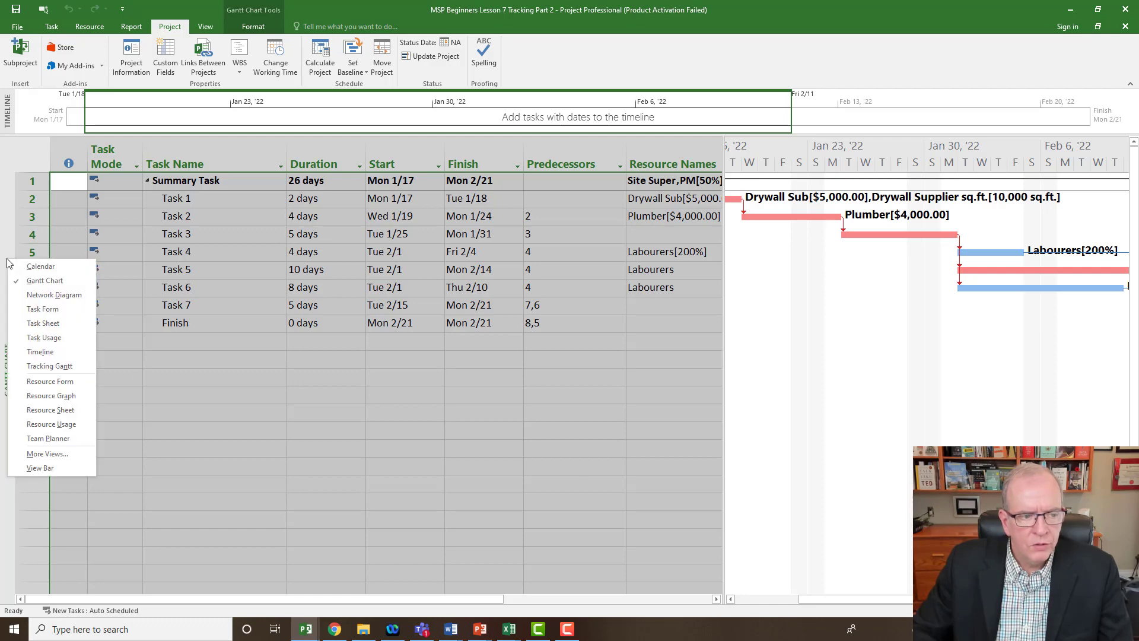
{"action": "left_click", "coordinate": [50, 410]}
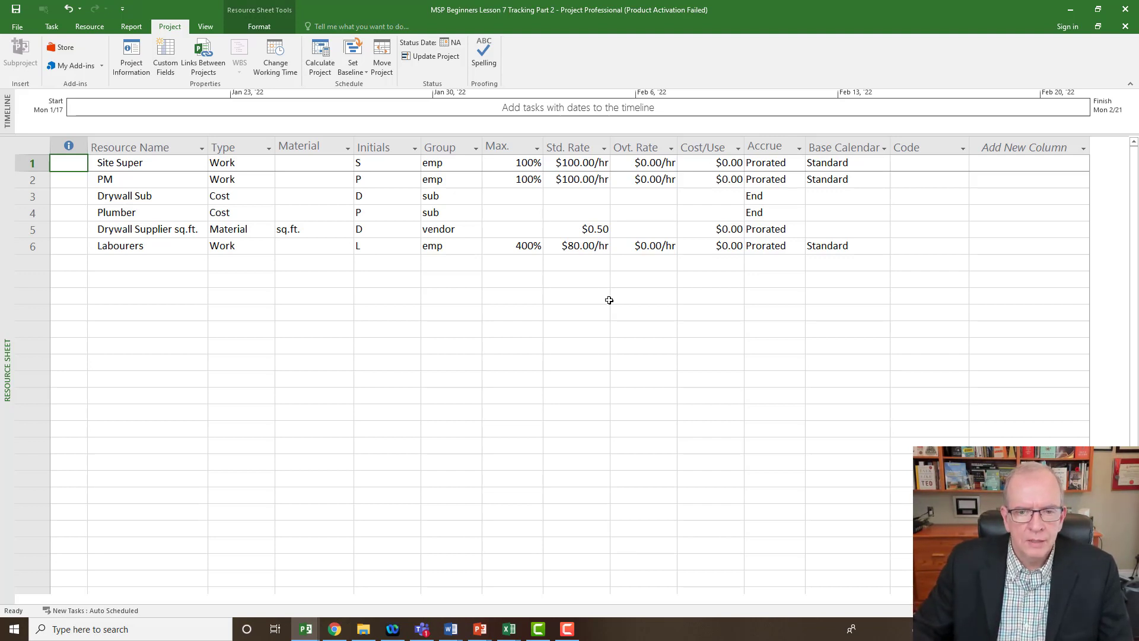
{"action": "right_click", "coordinate": [3, 300]}
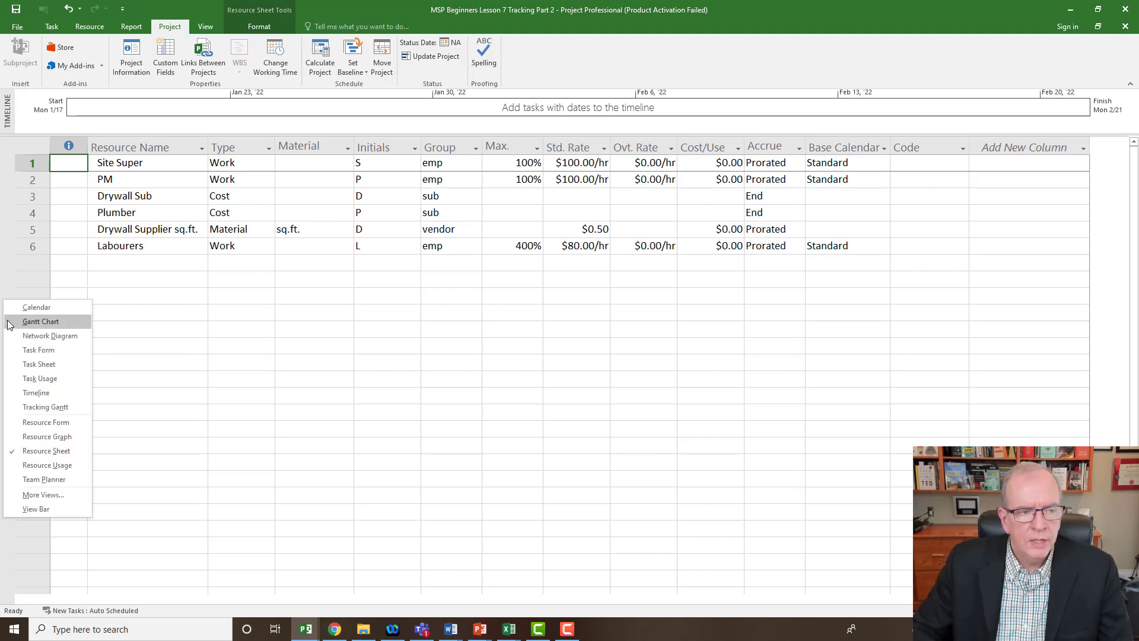
{"action": "left_click", "coordinate": [8, 320]}
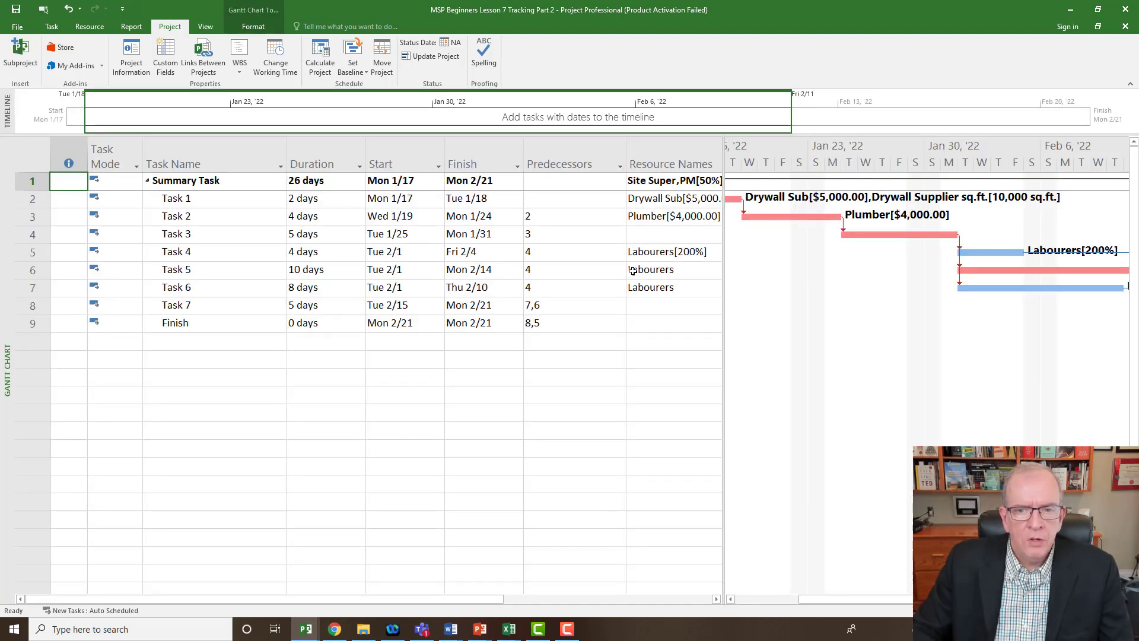
Open Assign Resources for the Summary Task and examine the units and costs of its assigned resources
{"action": "left_click_drag", "start_coordinate": [724, 248], "coordinate": [824, 253]}
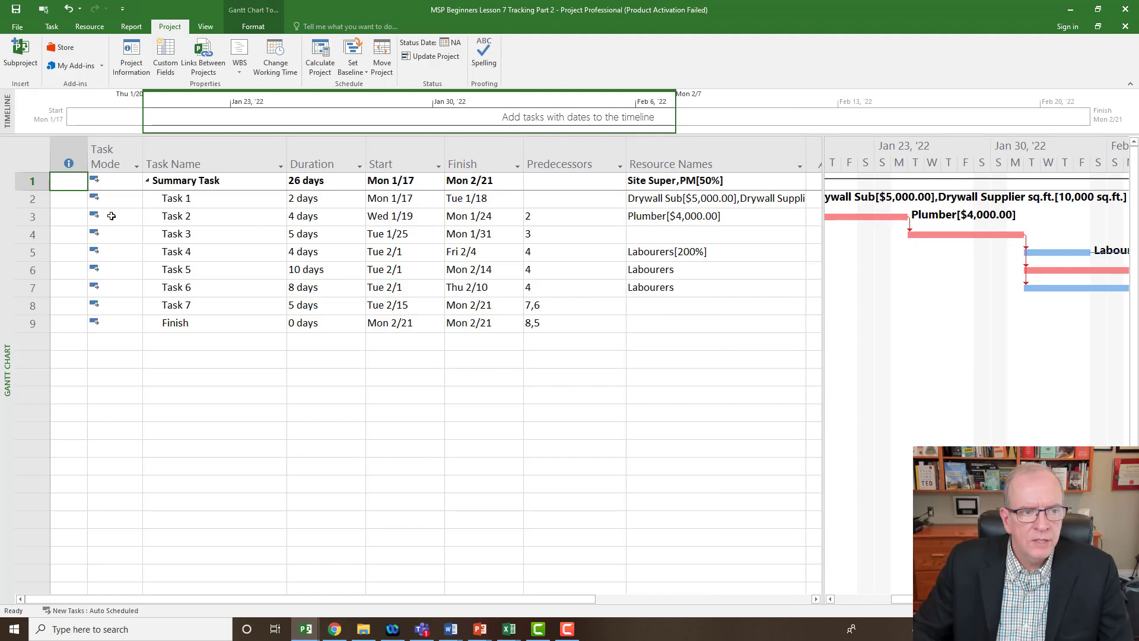
{"action": "left_click", "coordinate": [86, 27]}
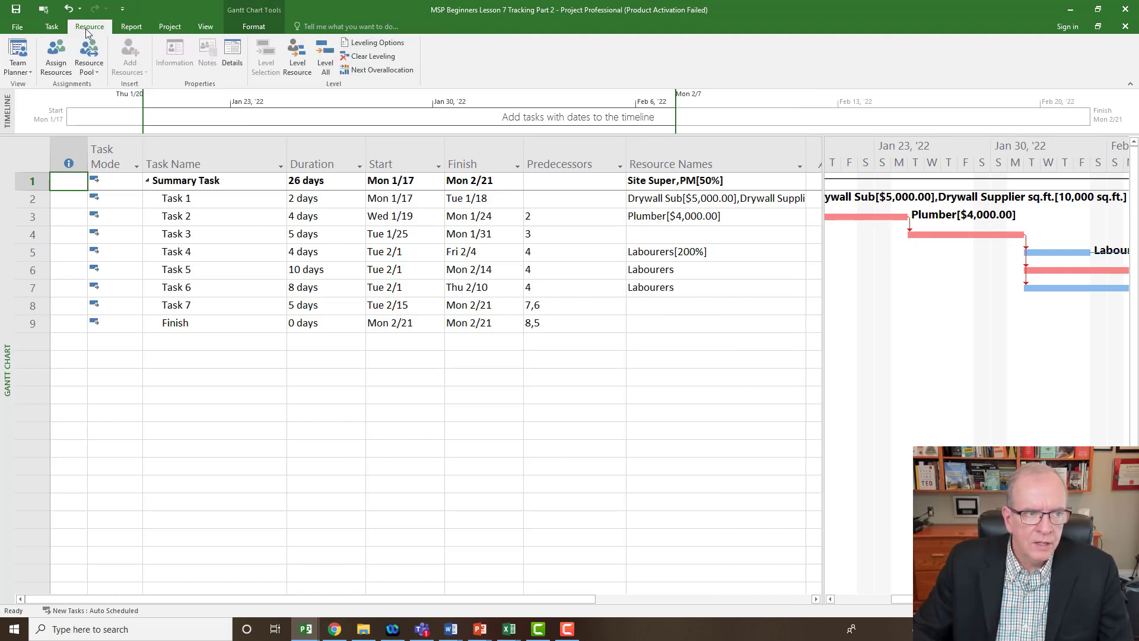
{"action": "left_click", "coordinate": [55, 55]}
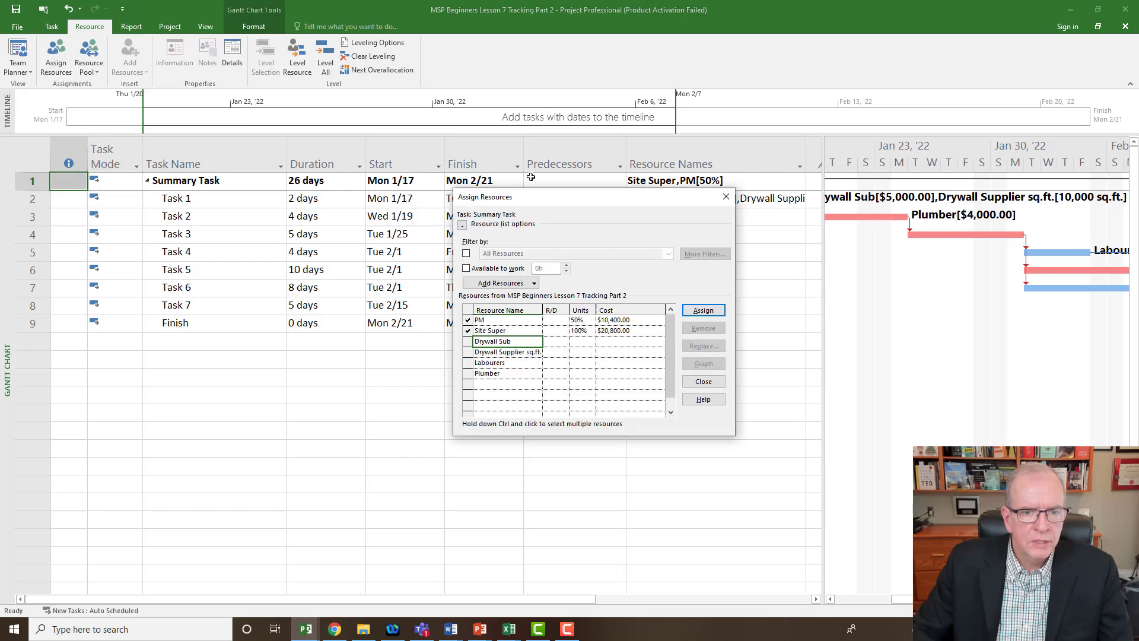
{"action": "left_click_drag", "start_coordinate": [540, 191], "coordinate": [369, 367]}
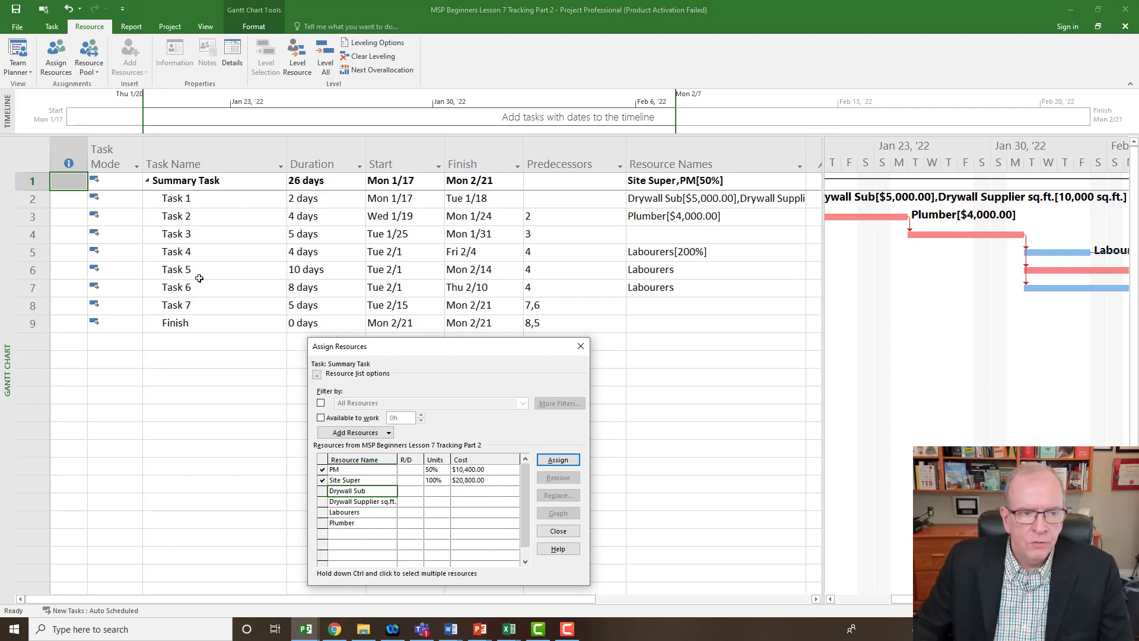
{"action": "left_click", "coordinate": [35, 181]}
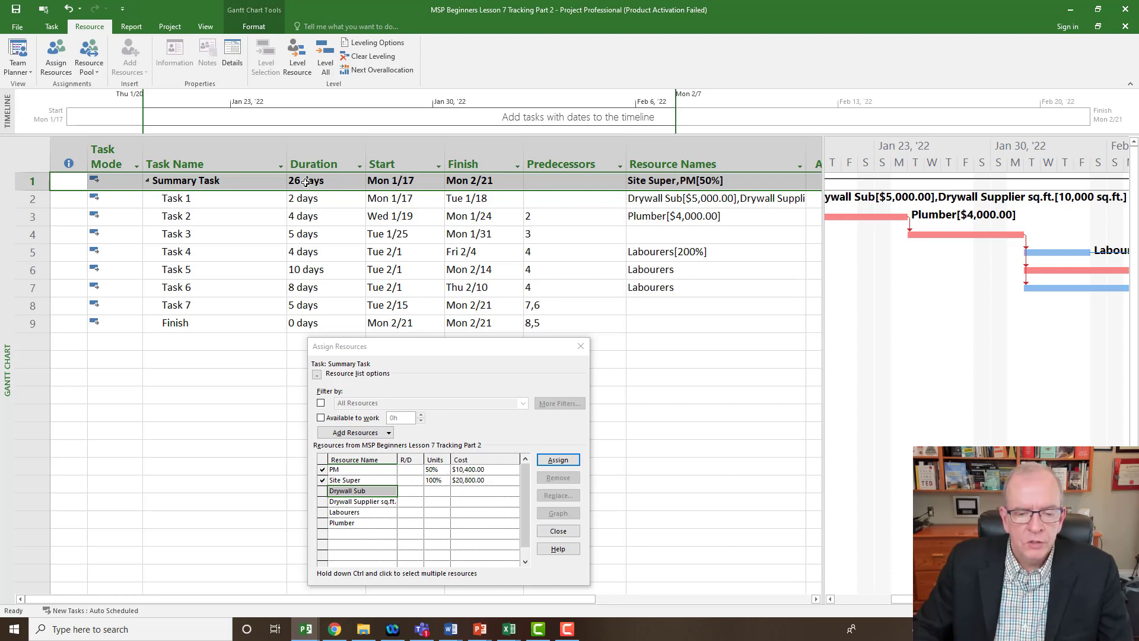
{"action": "left_click", "coordinate": [483, 470]}
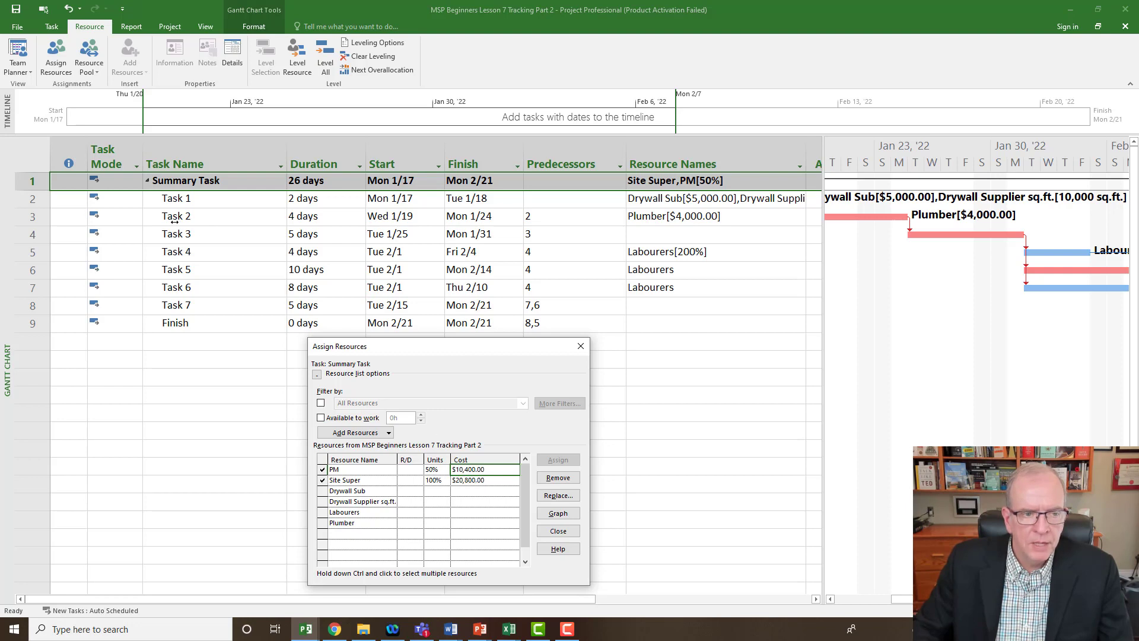
Check the resource assignments and costs of Tasks 1, 2, 4, 5 and 6, and close Assign Resources
{"action": "left_click", "coordinate": [201, 197]}
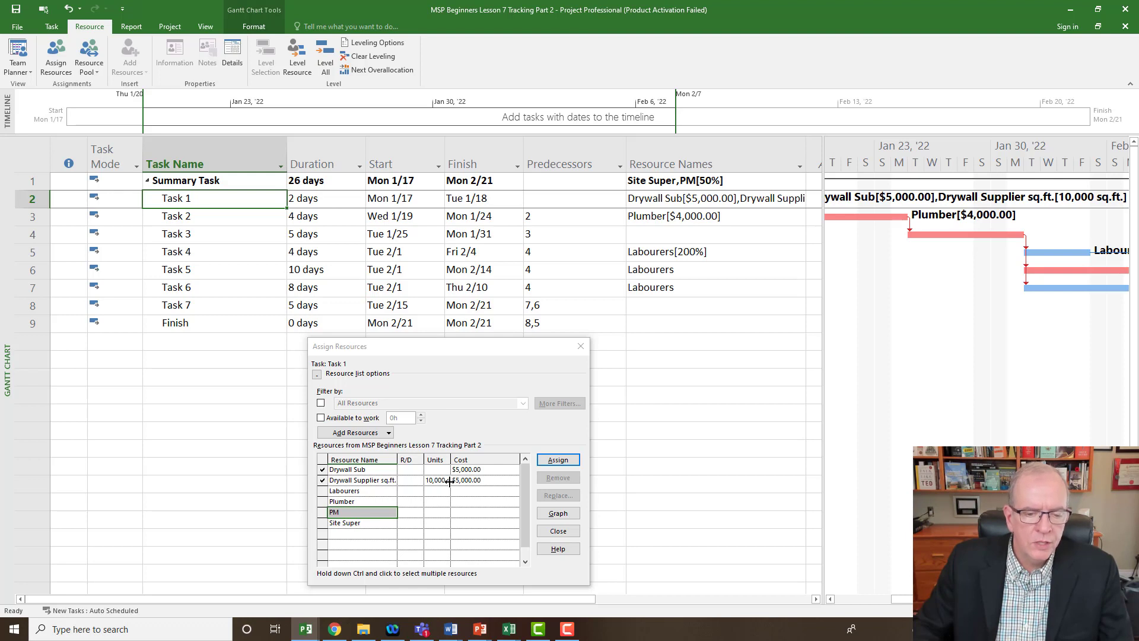
{"action": "left_click", "coordinate": [175, 217]}
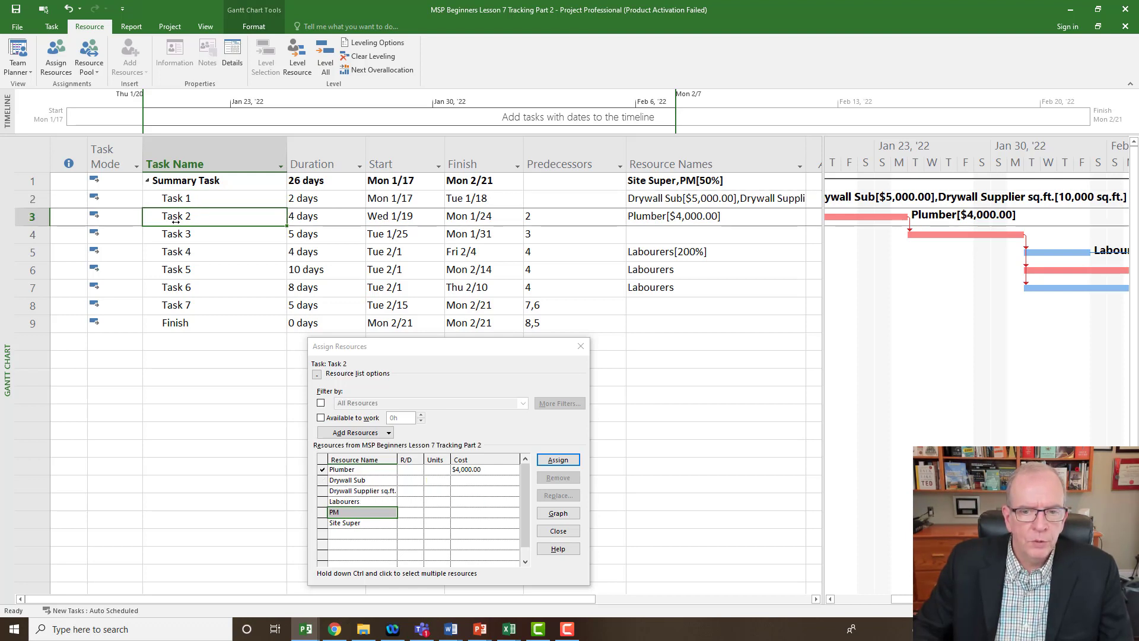
{"action": "left_click", "coordinate": [181, 253]}
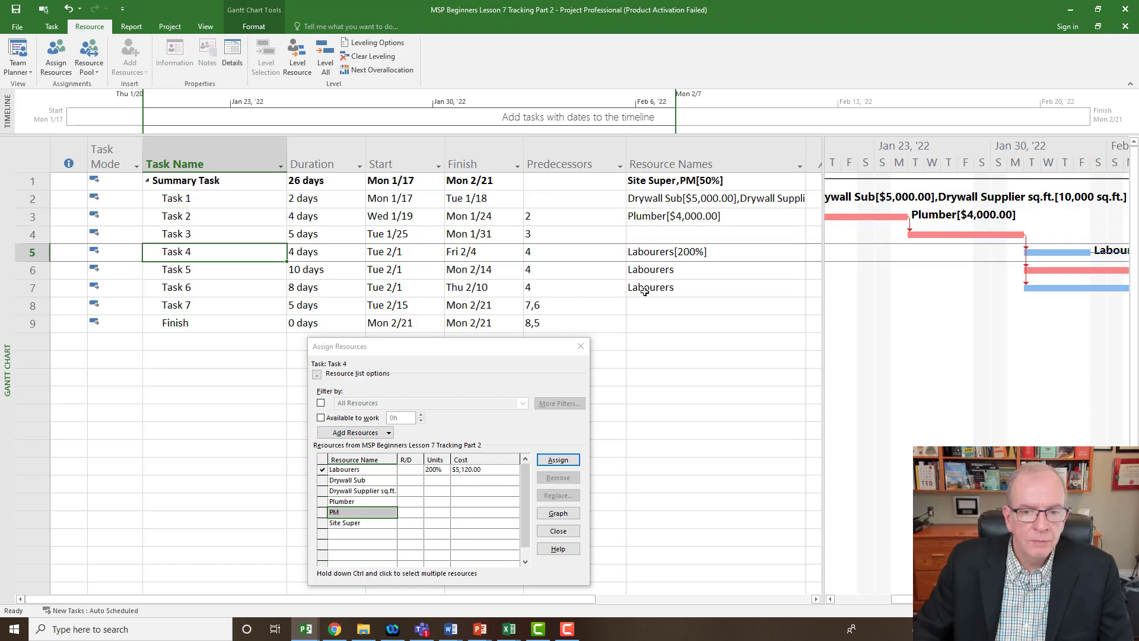
{"action": "left_click", "coordinate": [217, 271]}
{"action": "left_click", "coordinate": [171, 288]}
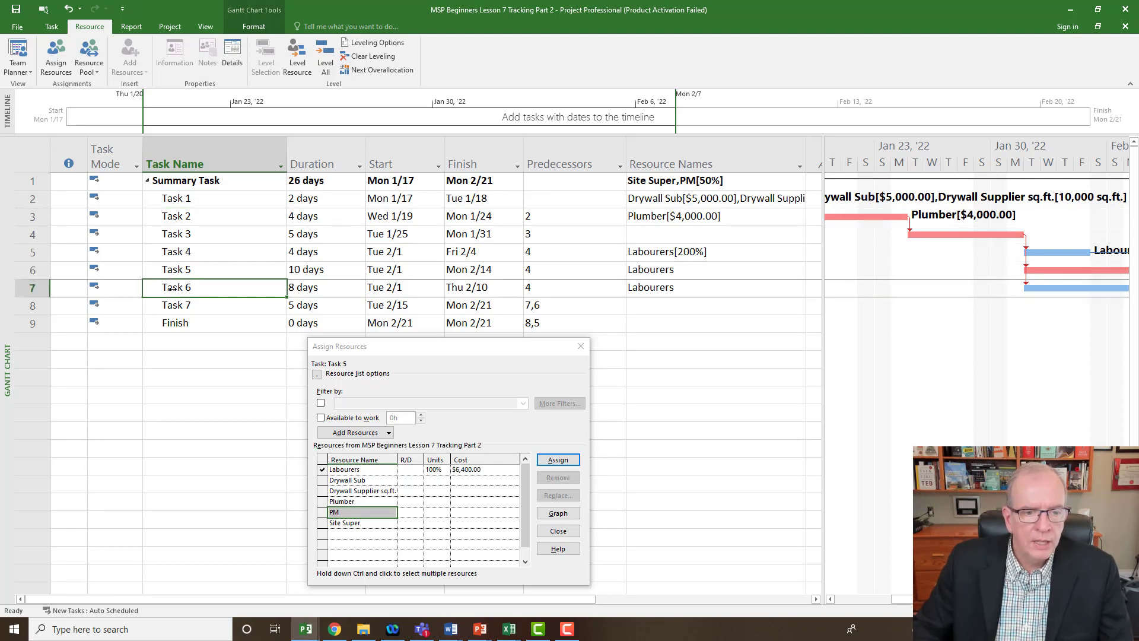
{"action": "left_click", "coordinate": [580, 349]}
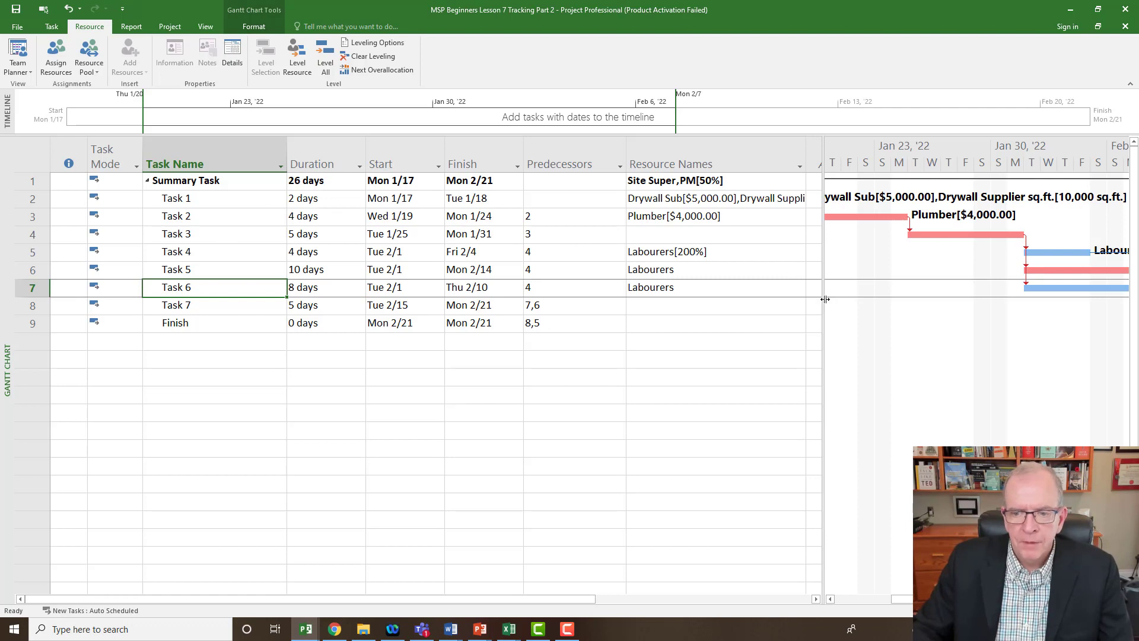
Turn the Critical Tasks highlighting on the Gantt bars off and back on to compare the bars
{"action": "left_click_drag", "start_coordinate": [825, 299], "coordinate": [640, 338]}
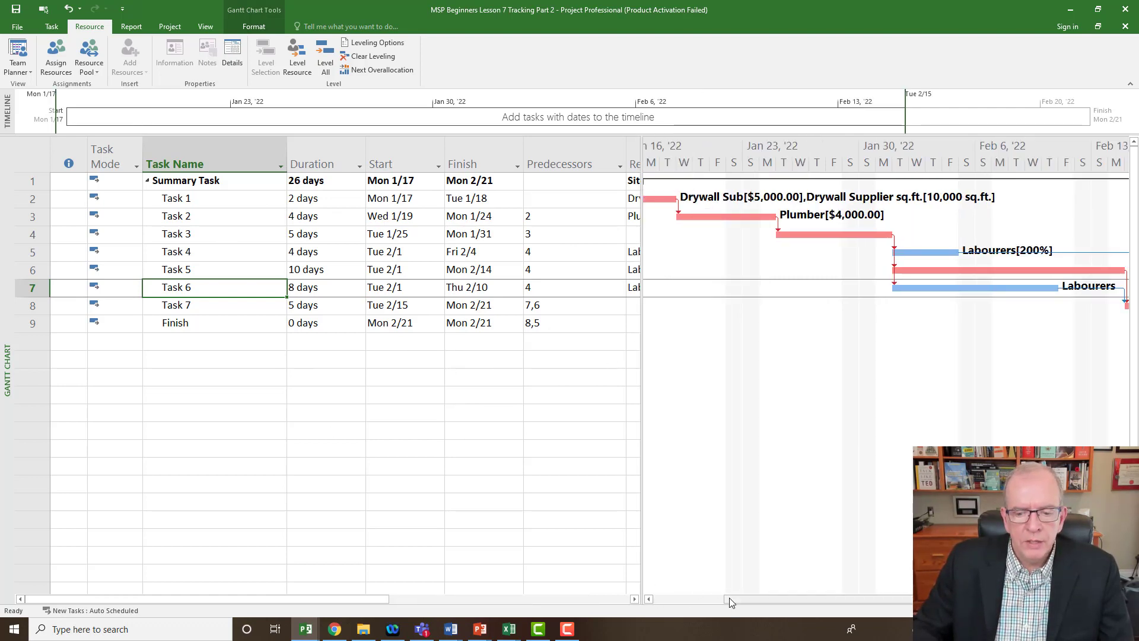
{"action": "mouse_move", "coordinate": [730, 601]}
{"action": "left_mouse_down"}
{"action": "mouse_move", "coordinate": [706, 600]}
{"action": "mouse_move", "coordinate": [722, 600]}
{"action": "left_mouse_up"}
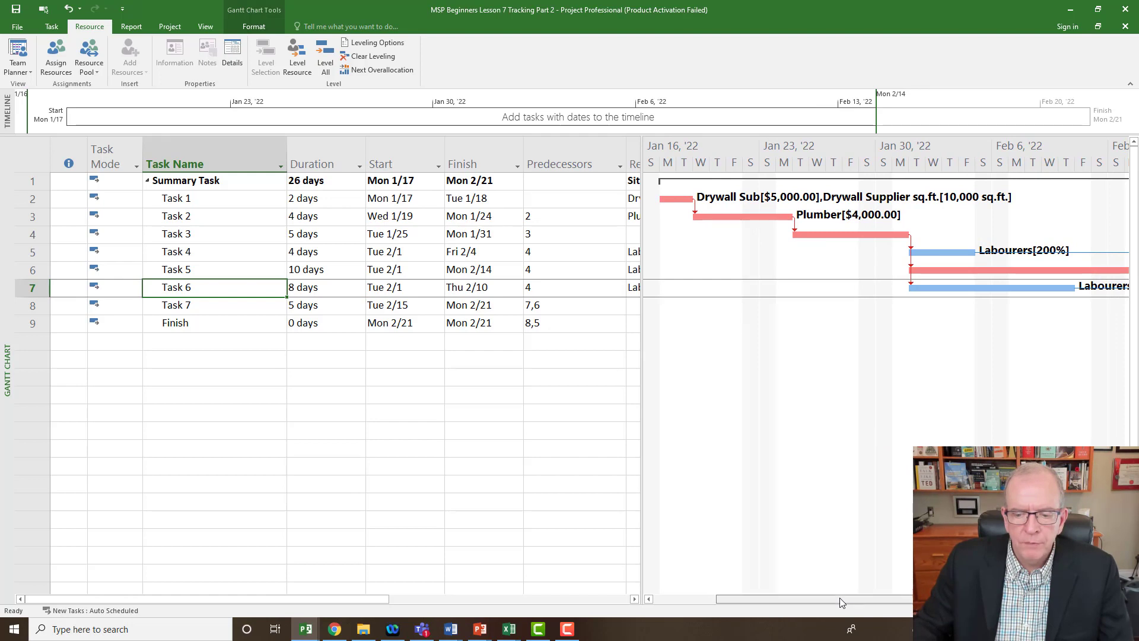
{"action": "mouse_move", "coordinate": [838, 597]}
{"action": "left_mouse_down"}
{"action": "mouse_move", "coordinate": [1056, 598]}
{"action": "mouse_move", "coordinate": [829, 601]}
{"action": "mouse_move", "coordinate": [837, 595]}
{"action": "left_mouse_up"}
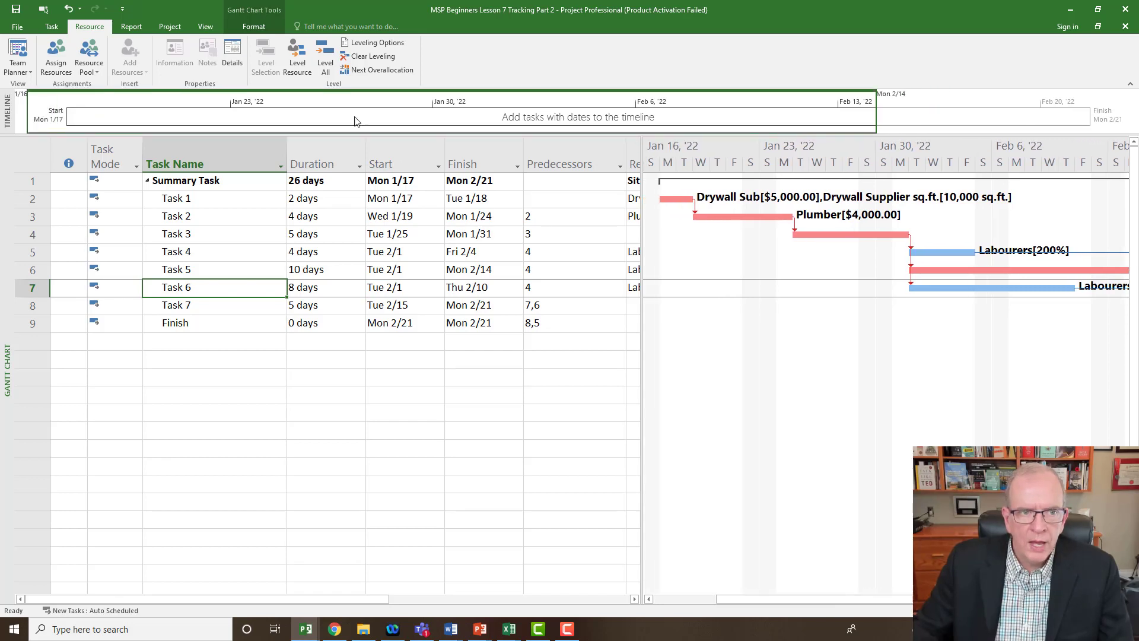
{"action": "left_click", "coordinate": [248, 29]}
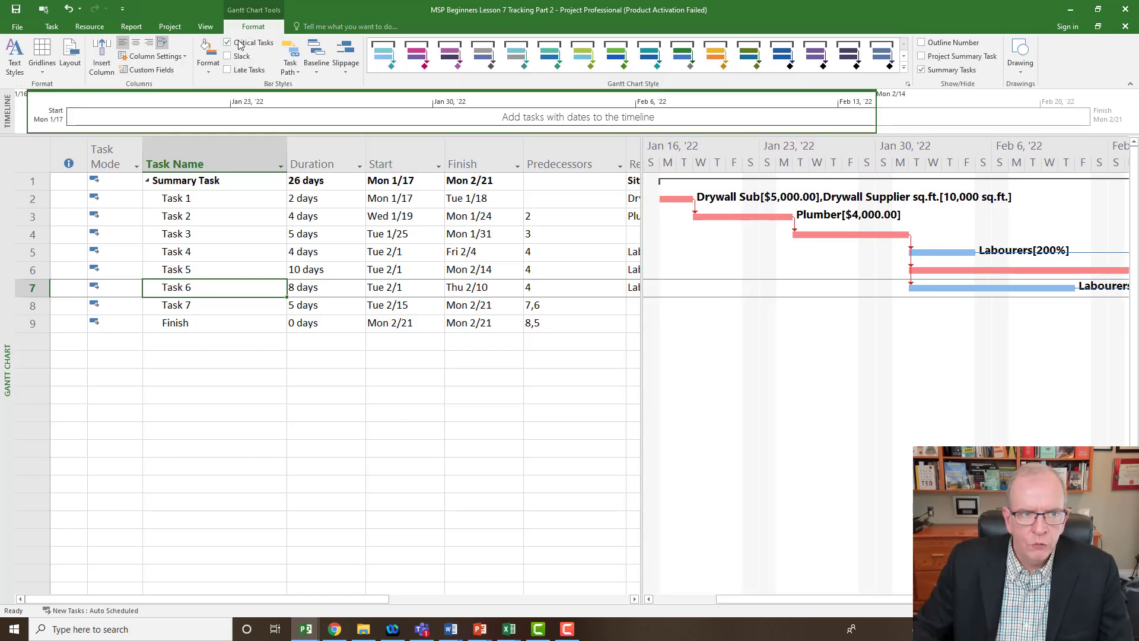
{"action": "left_click", "coordinate": [228, 43]}
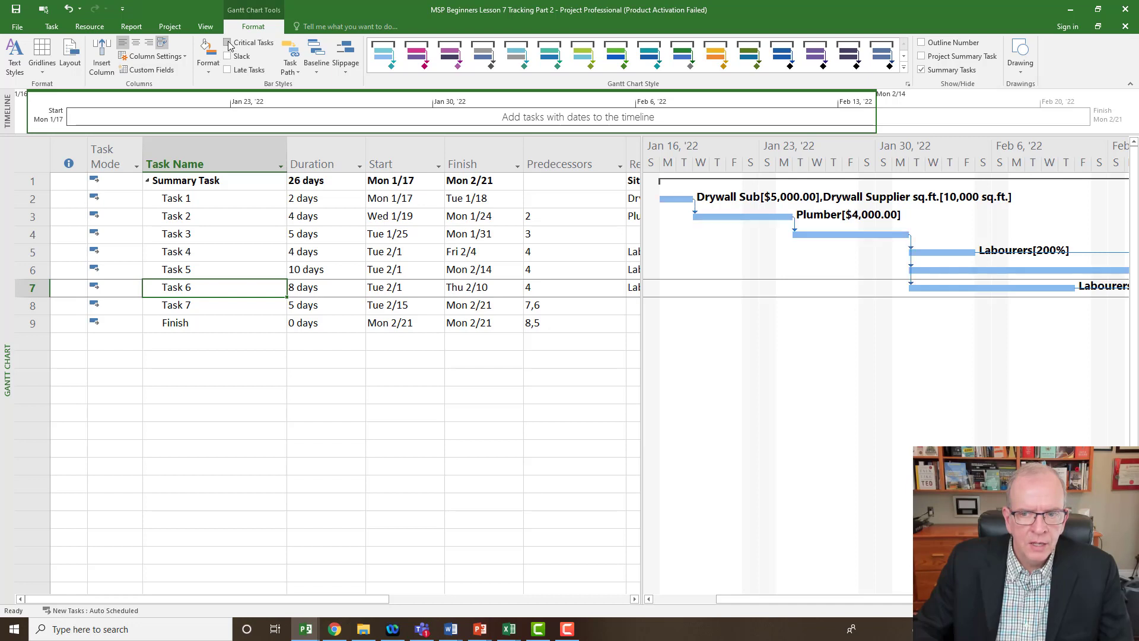
{"action": "left_click", "coordinate": [227, 43]}
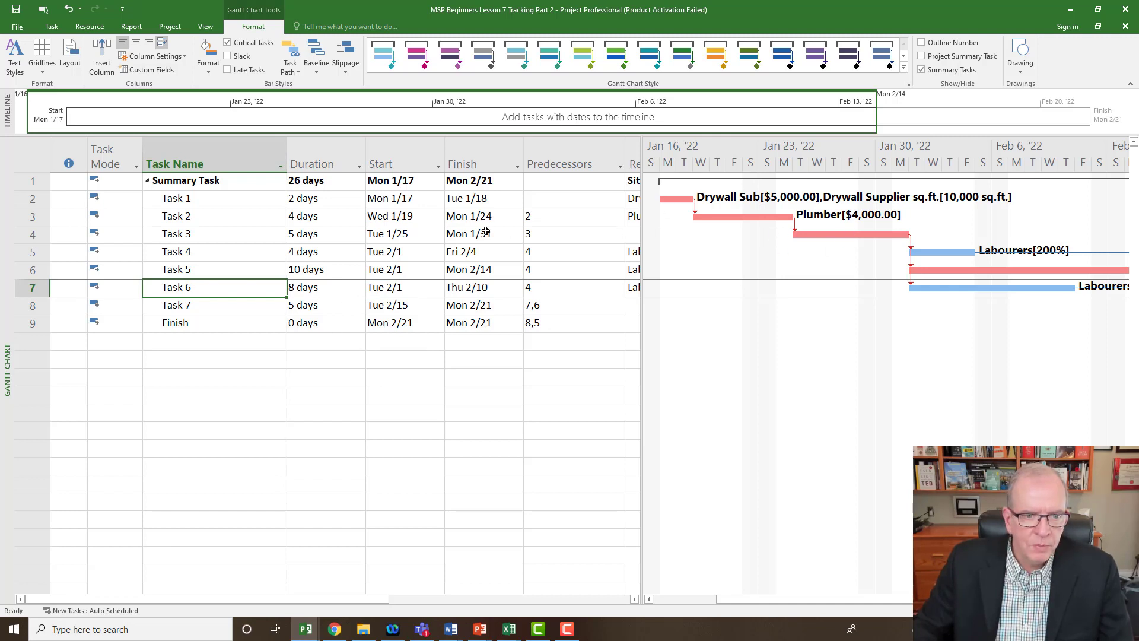
{"action": "left_click", "coordinate": [395, 218]}
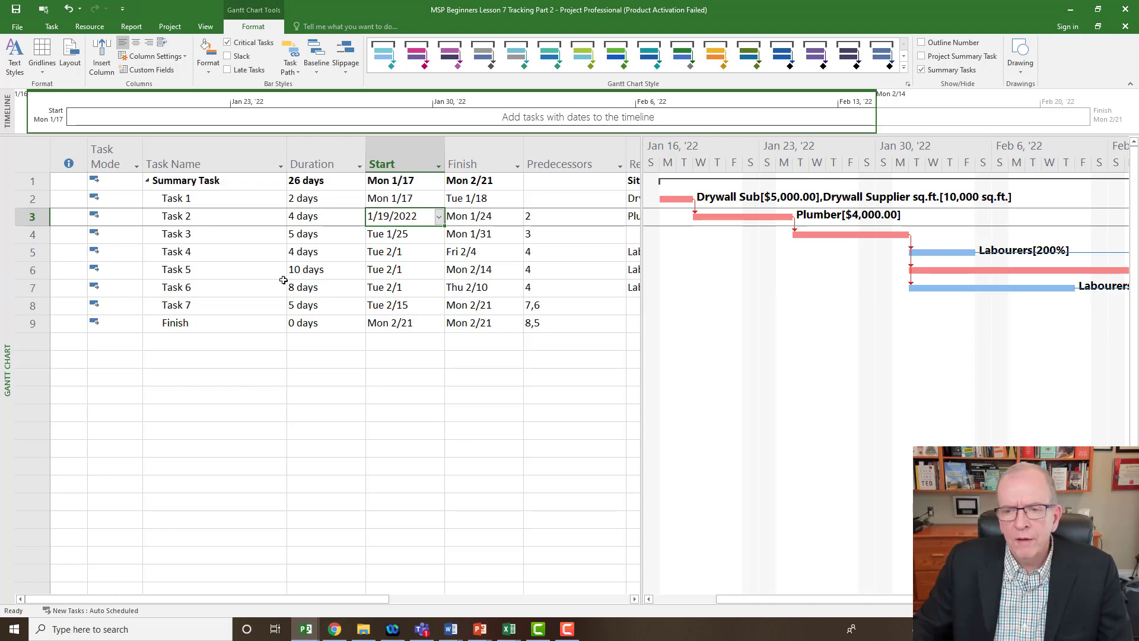
{"action": "left_click", "coordinate": [232, 287]}
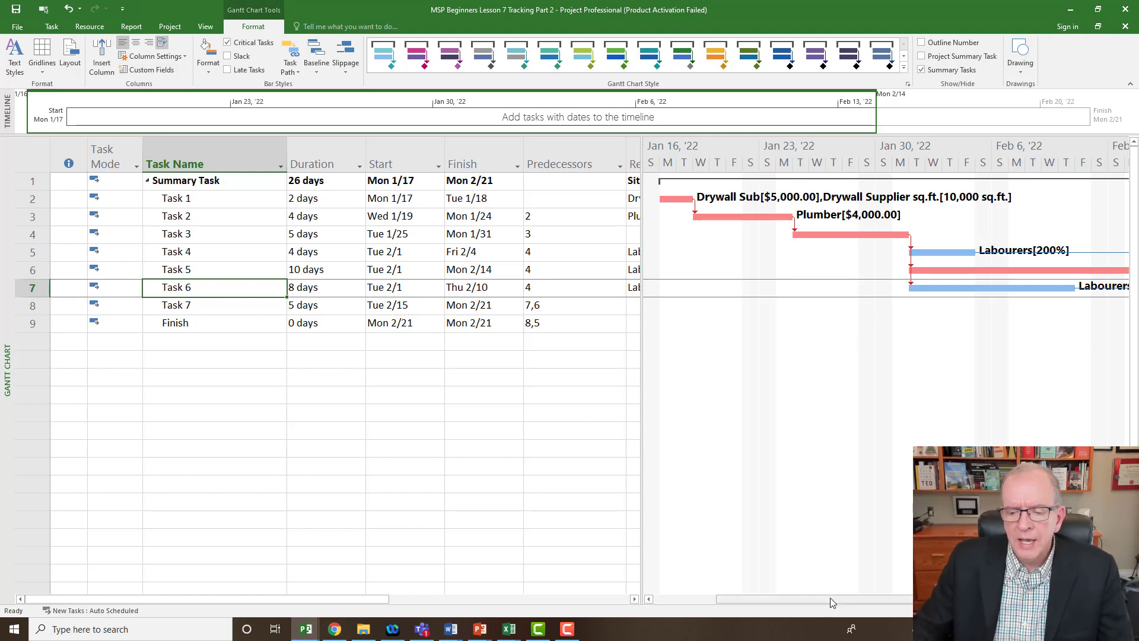
{"action": "left_click_drag", "start_coordinate": [830, 598], "coordinate": [843, 598]}
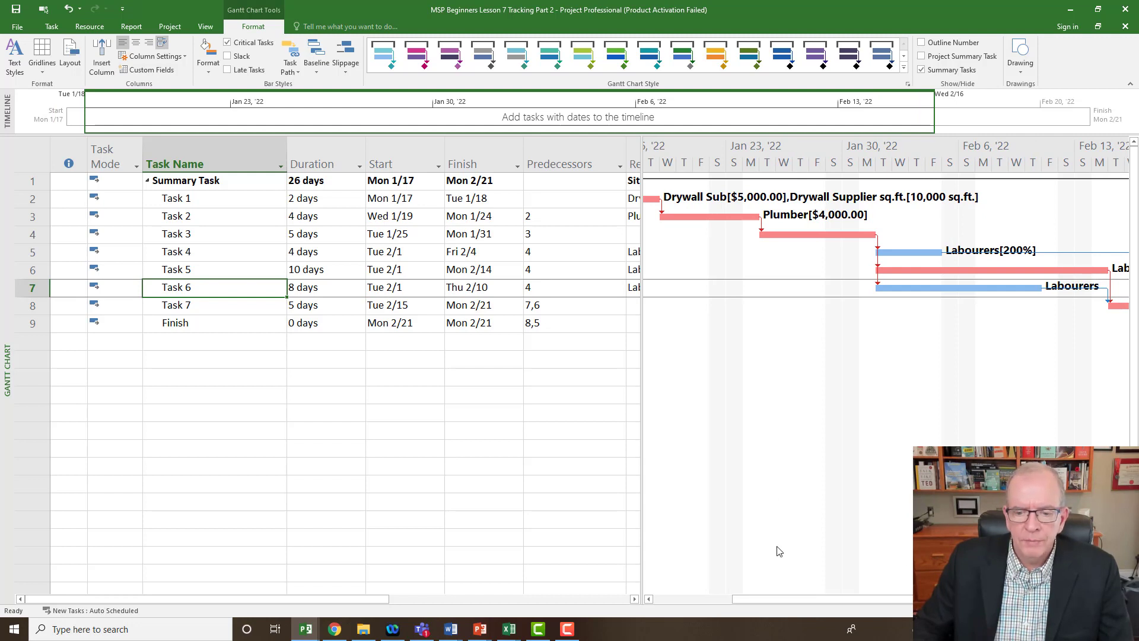
{"action": "left_click_drag", "start_coordinate": [778, 598], "coordinate": [742, 605]}
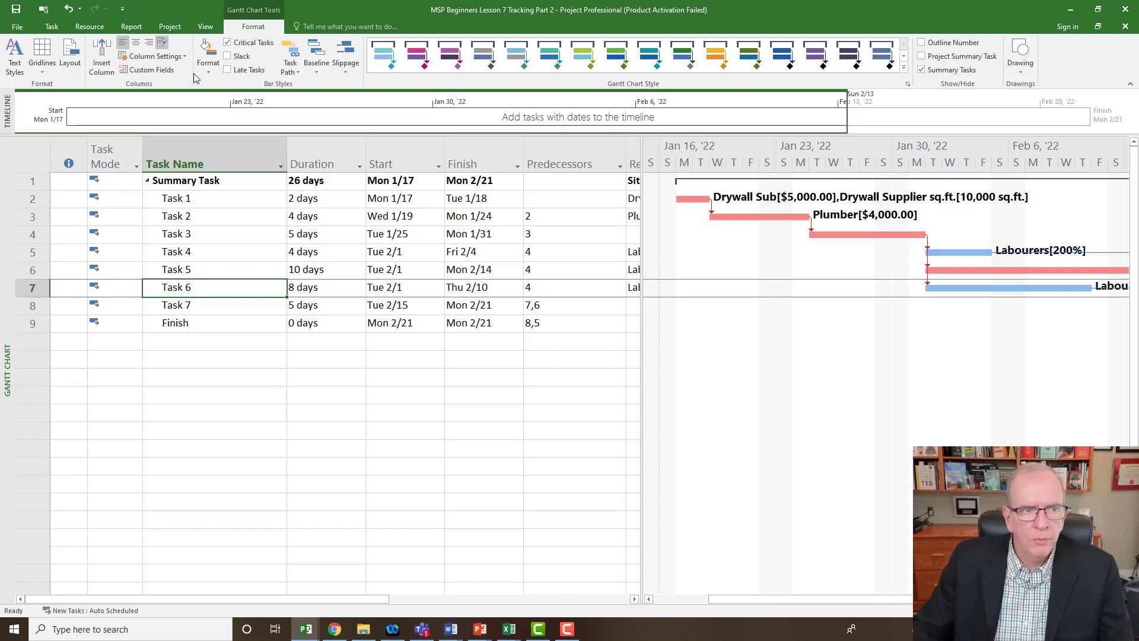
View the project's Status Date setting and dismiss it without changing the date
{"action": "left_click", "coordinate": [176, 28]}
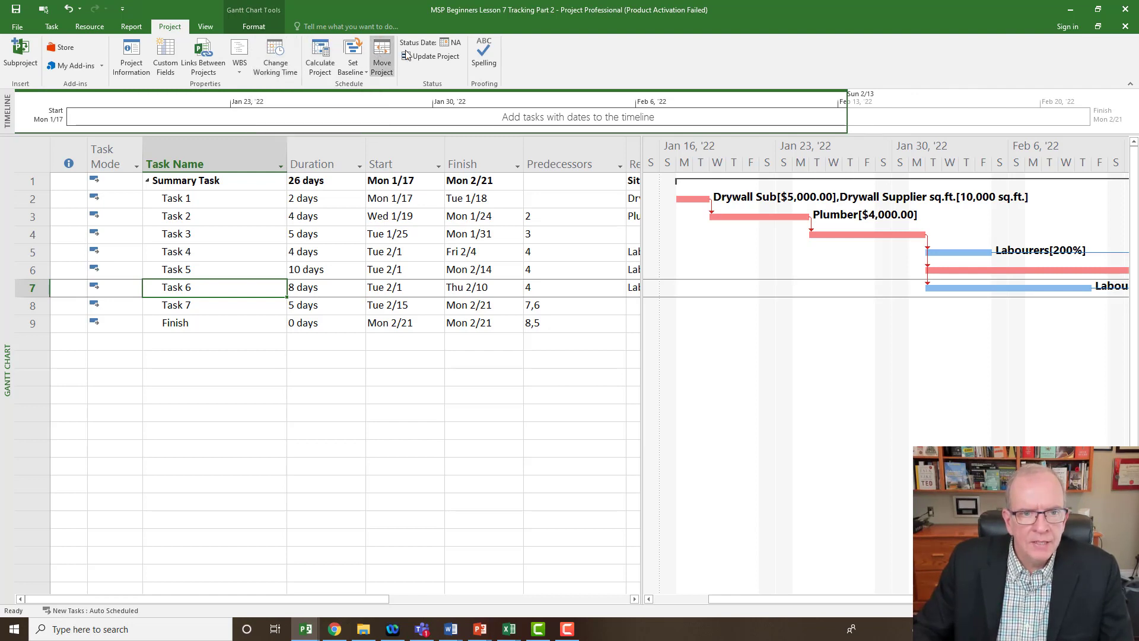
{"action": "left_click", "coordinate": [454, 43]}
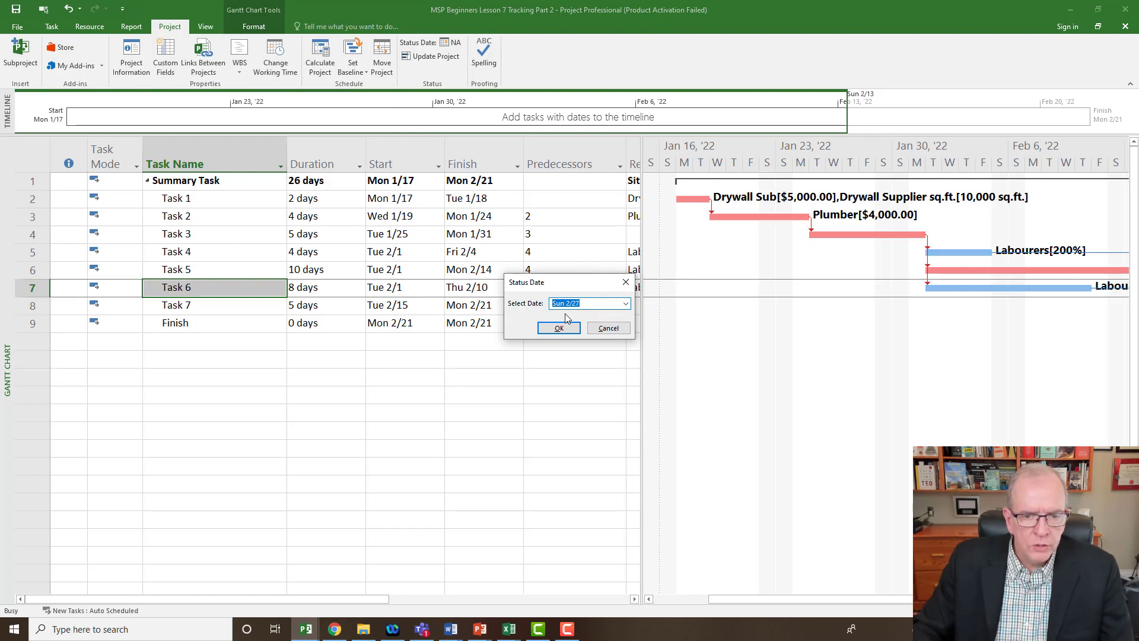
{"action": "left_click", "coordinate": [627, 282]}
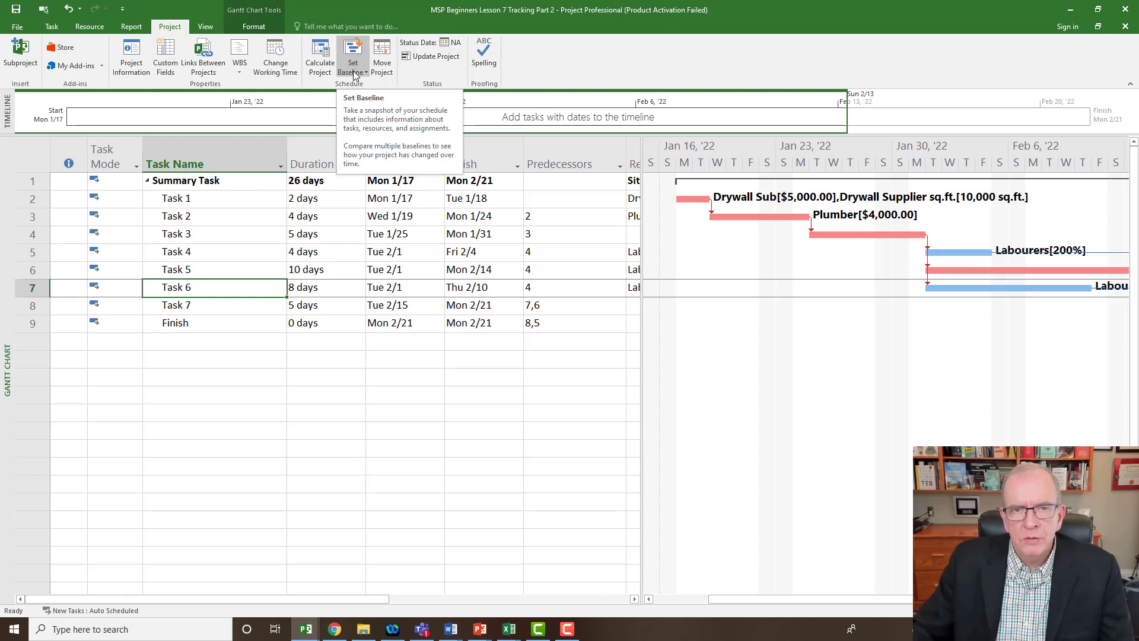
Switch the Gantt Chart's task table to the Cost table to examine total, baseline and variance costs
{"action": "left_click", "coordinate": [39, 156]}
{"action": "right_click", "coordinate": [39, 155]}
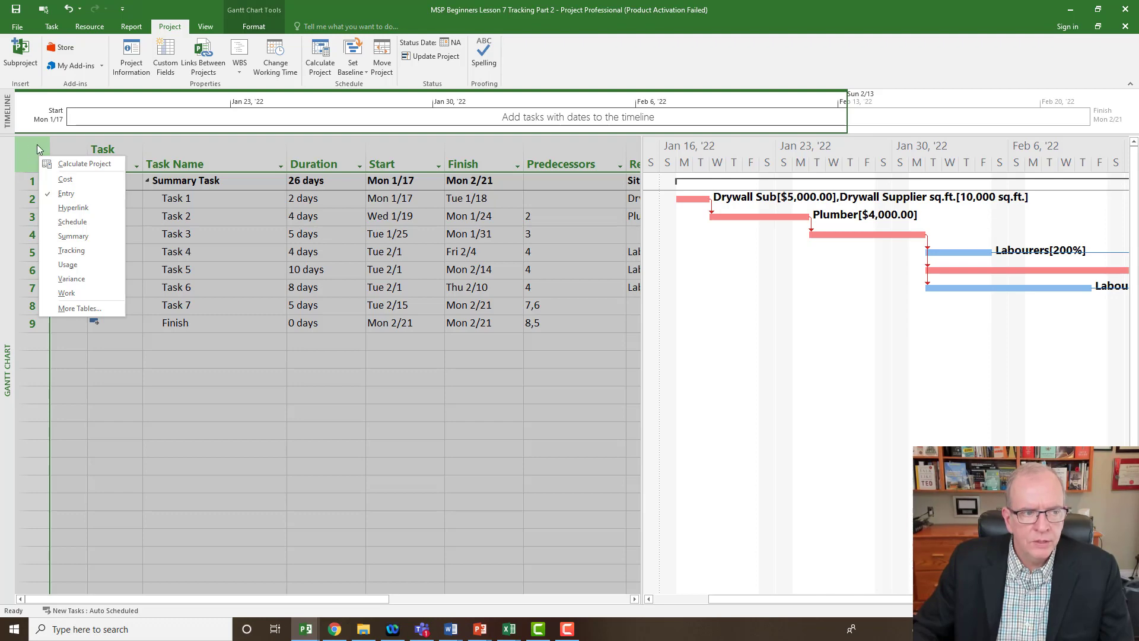
{"action": "left_click", "coordinate": [53, 180]}
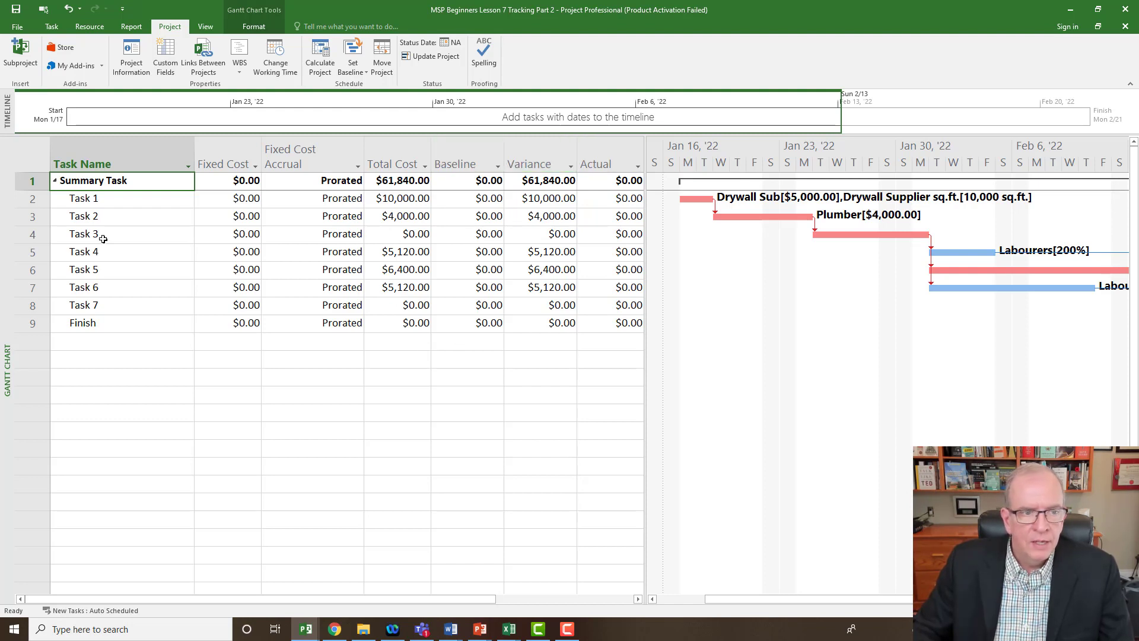
Switch the task table to the Variance table and widen it to examine the baseline dates and the start and finish variances
{"action": "right_click", "coordinate": [28, 153]}
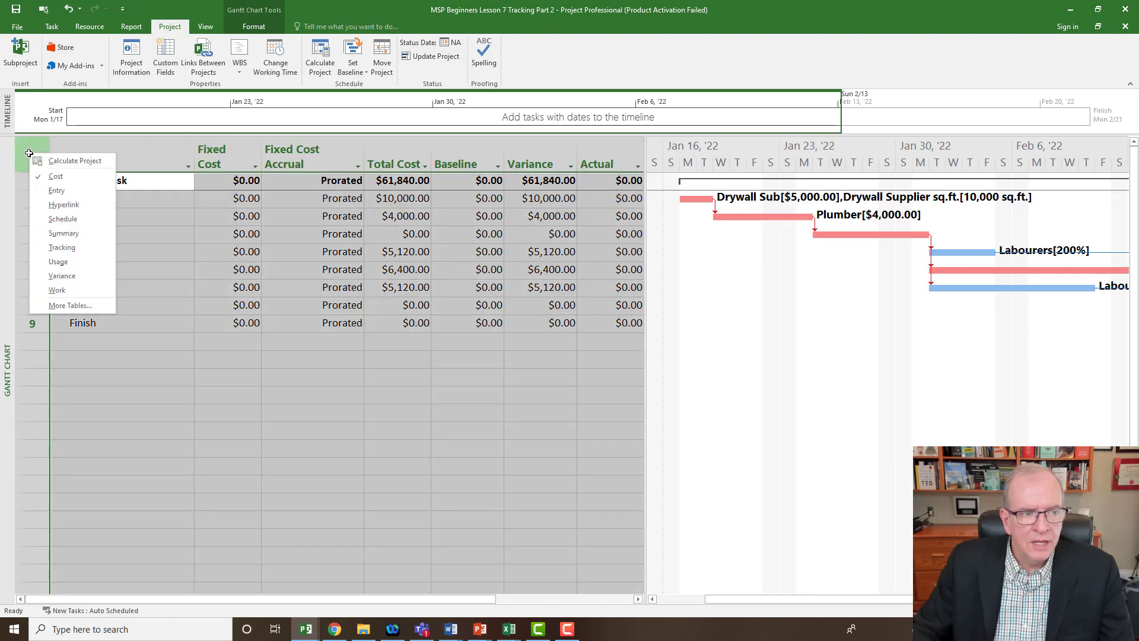
{"action": "left_click", "coordinate": [40, 279]}
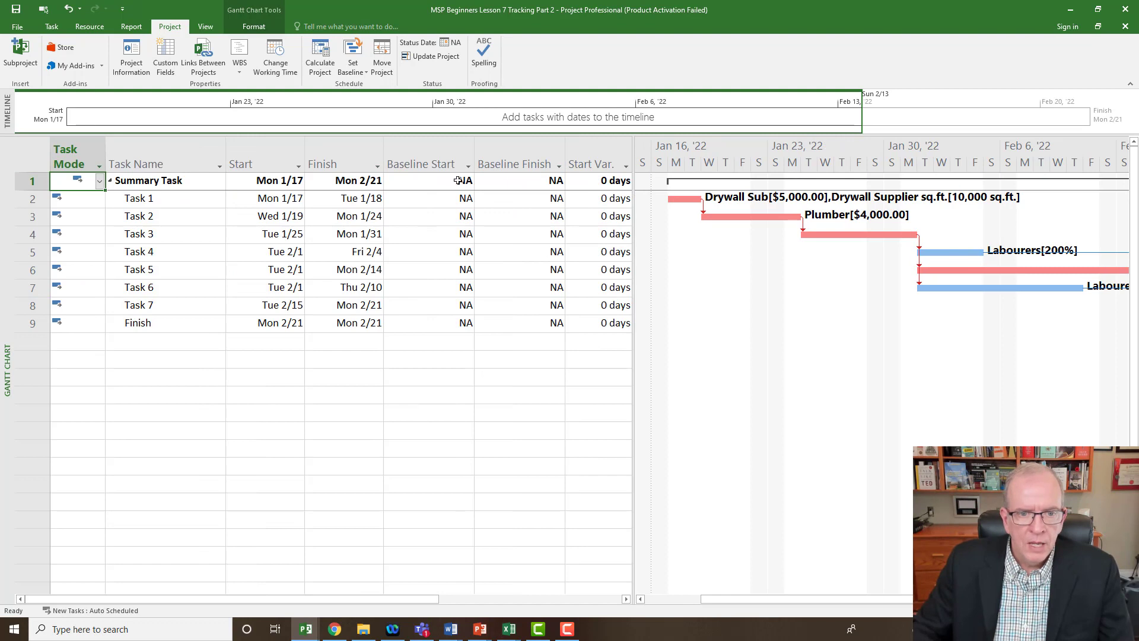
{"action": "left_click", "coordinate": [423, 157]}
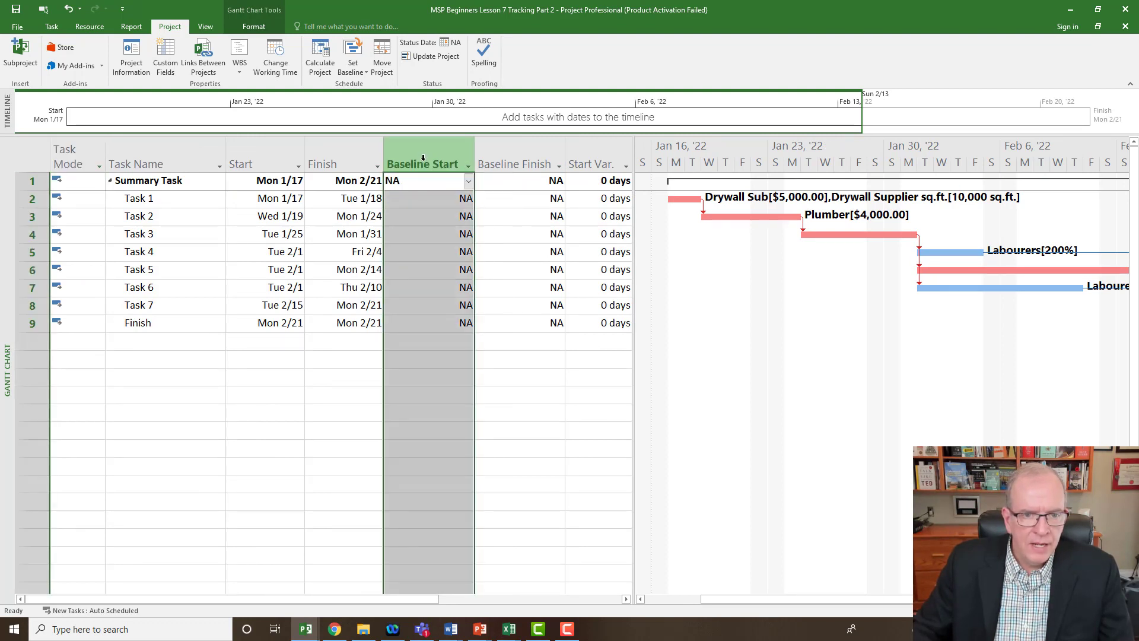
{"action": "left_click", "coordinate": [536, 157]}
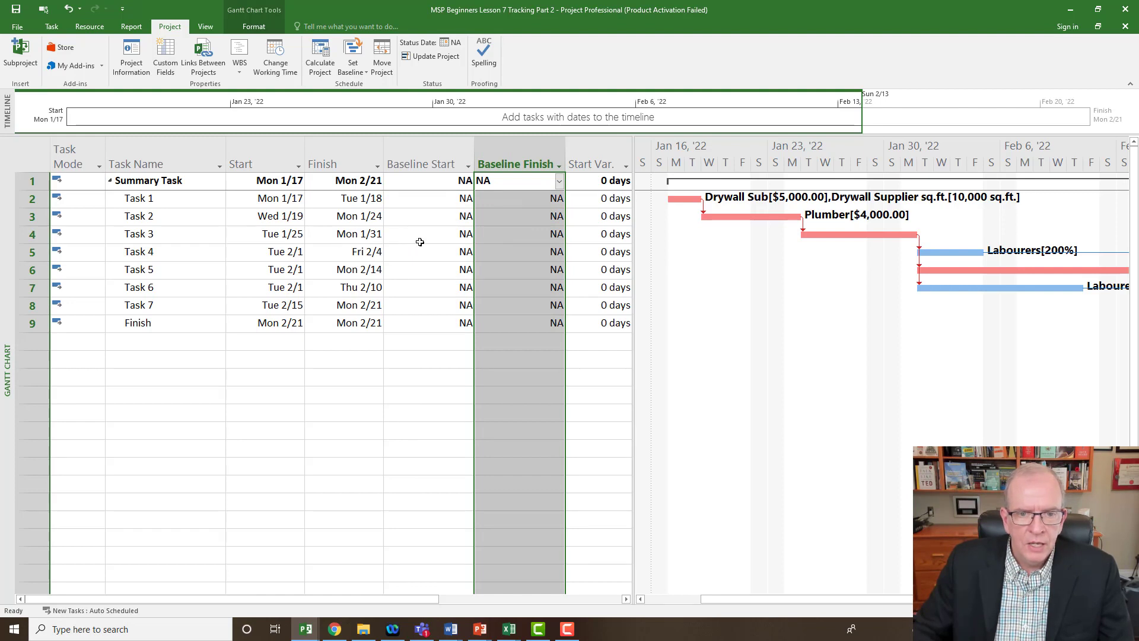
{"action": "left_click_drag", "start_coordinate": [634, 225], "coordinate": [698, 226]}
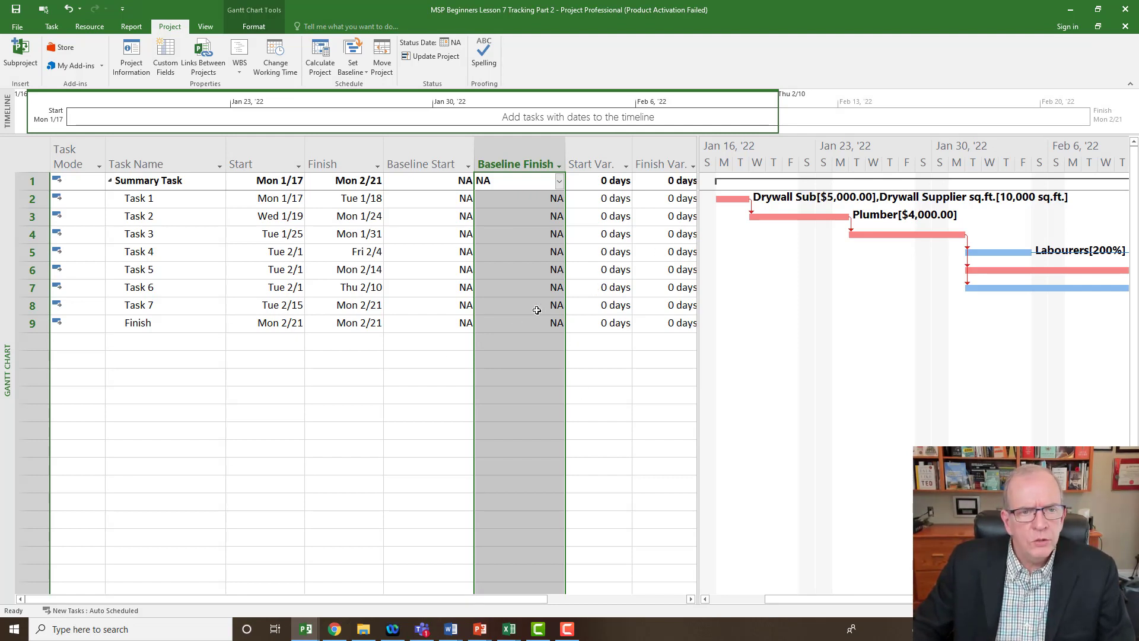
Set the initial baseline, named Baseline, for the entire project
{"action": "left_click", "coordinate": [353, 71]}
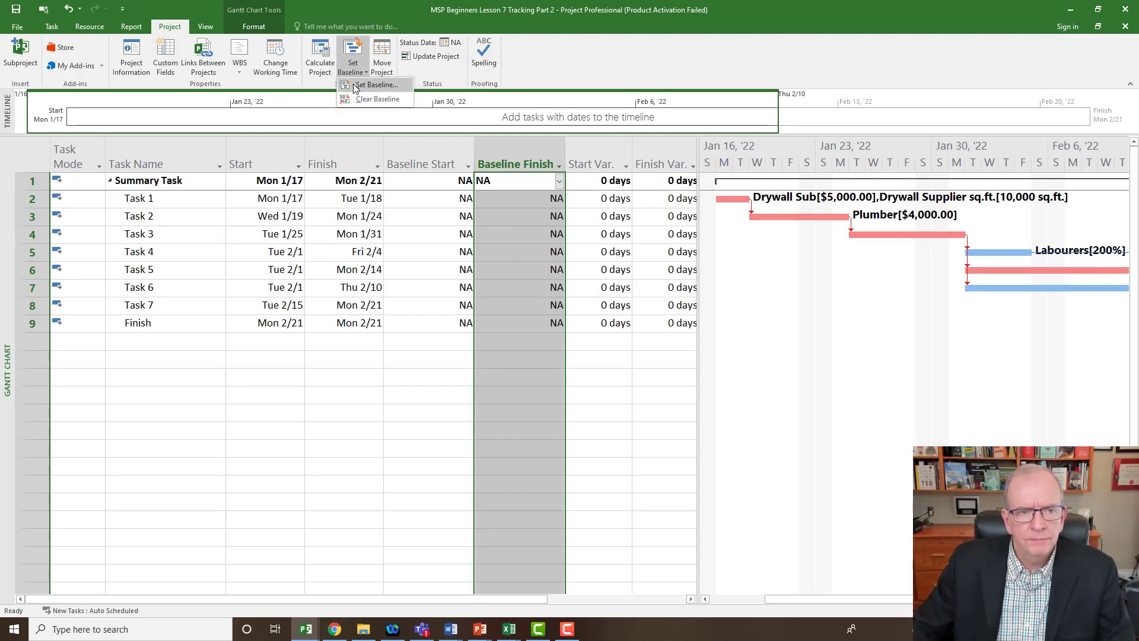
{"action": "left_click", "coordinate": [374, 85]}
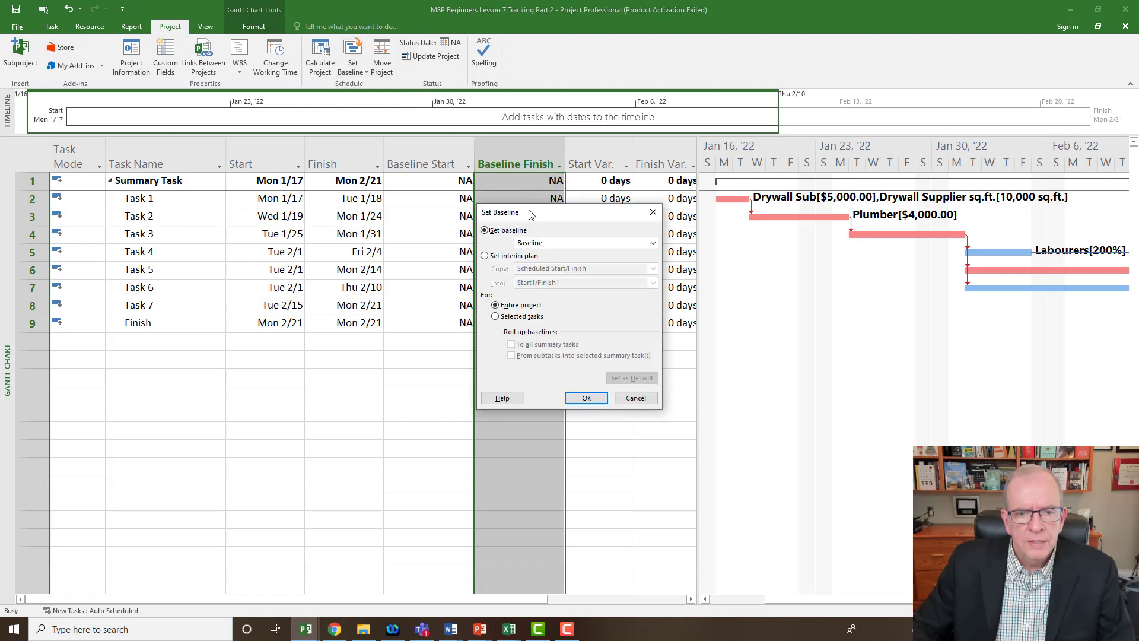
{"action": "left_click_drag", "start_coordinate": [530, 214], "coordinate": [696, 214]}
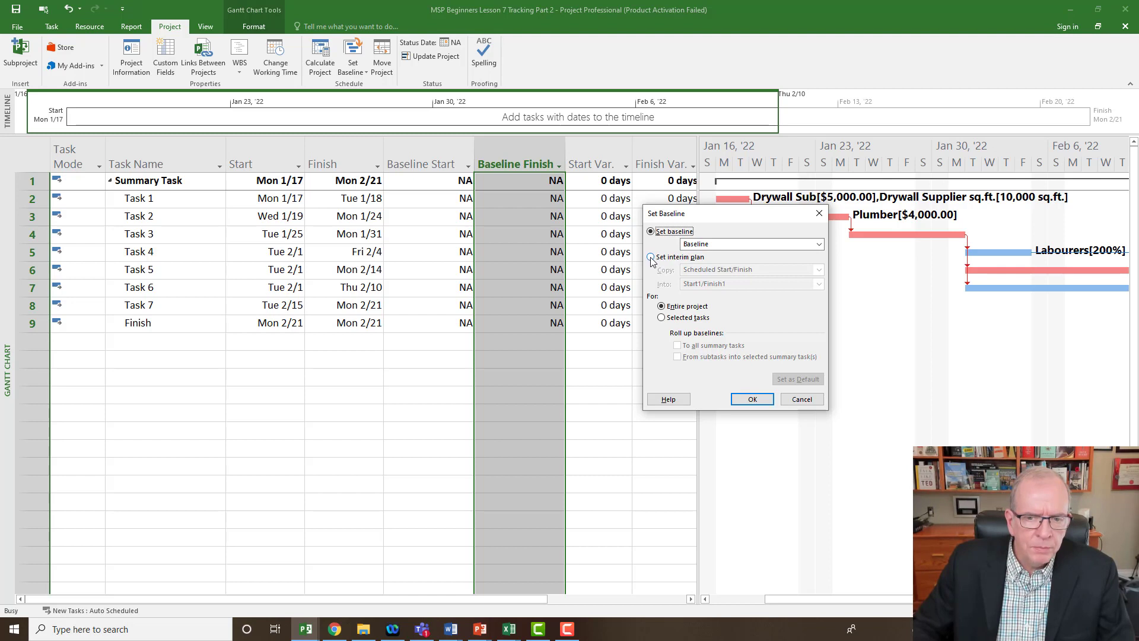
{"action": "left_click", "coordinate": [819, 245]}
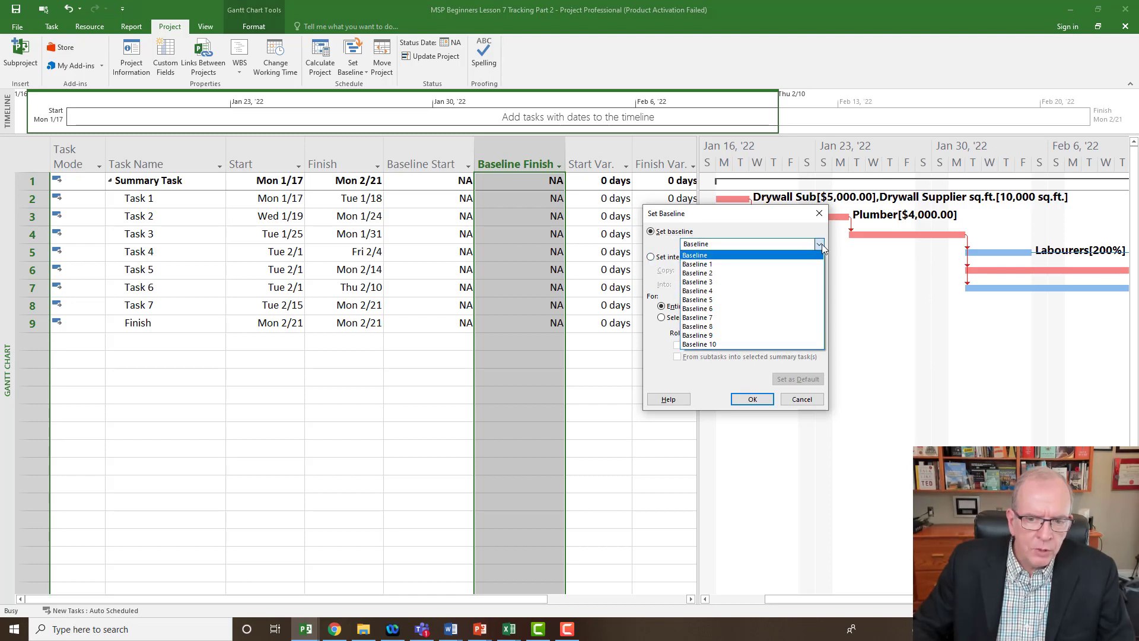
{"action": "left_click", "coordinate": [754, 245]}
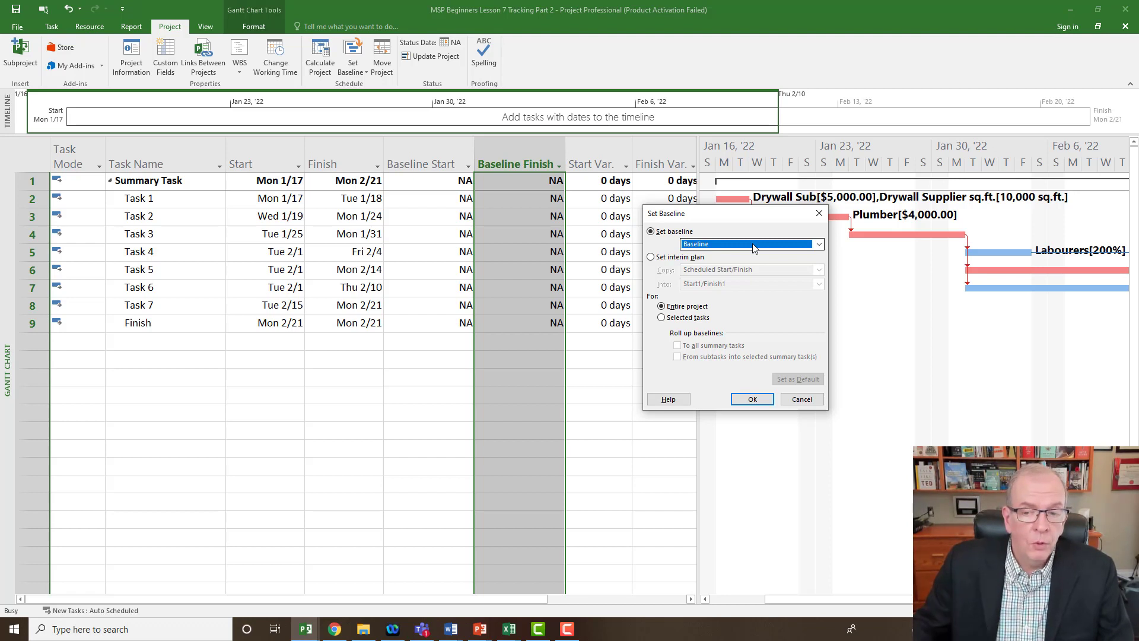
{"action": "left_click", "coordinate": [820, 245]}
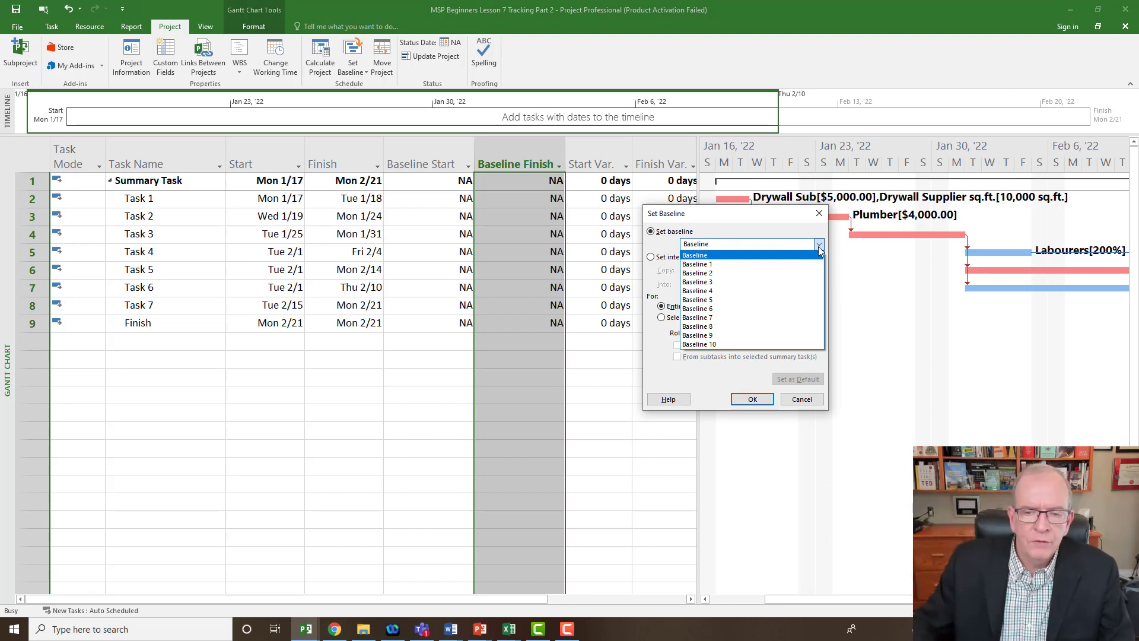
{"action": "left_click", "coordinate": [741, 256]}
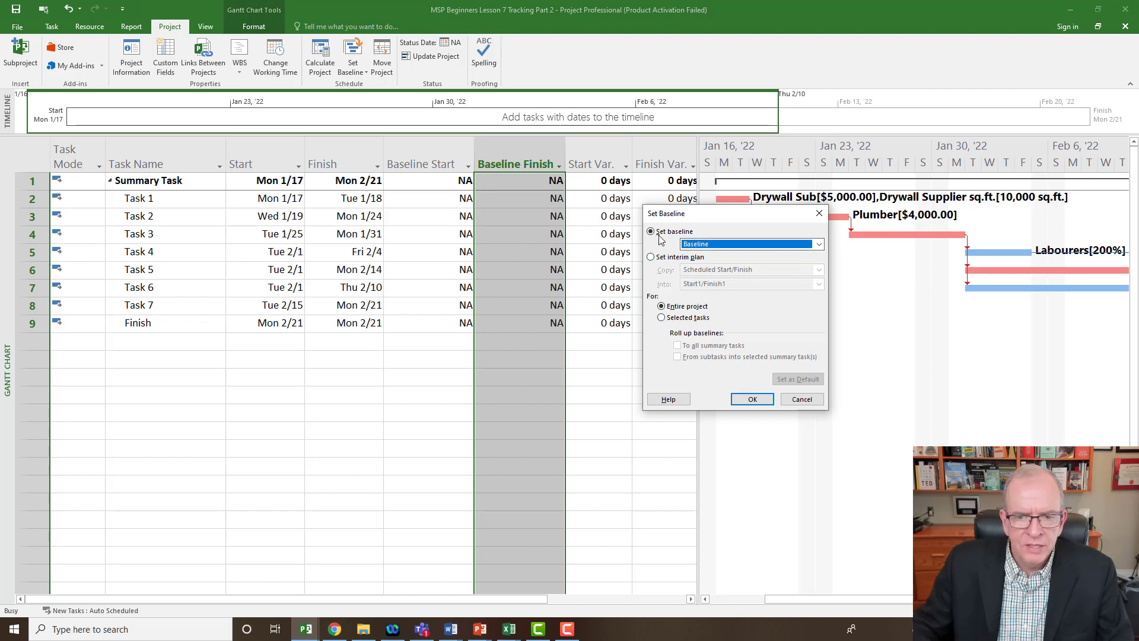
{"action": "left_click", "coordinate": [752, 400]}
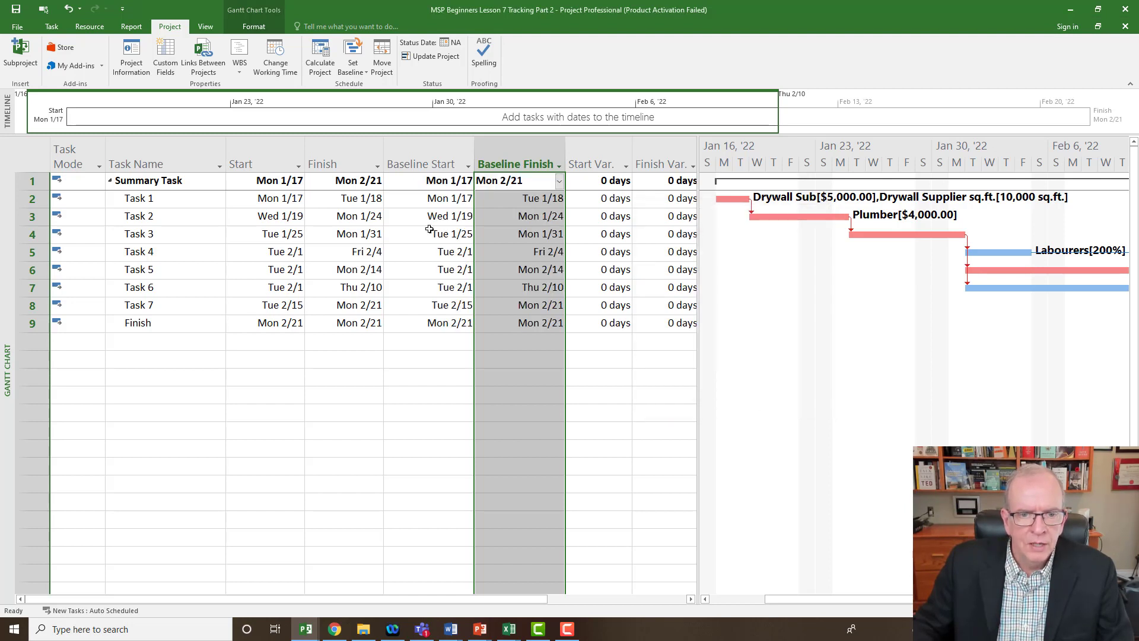
{"action": "left_click", "coordinate": [421, 359]}
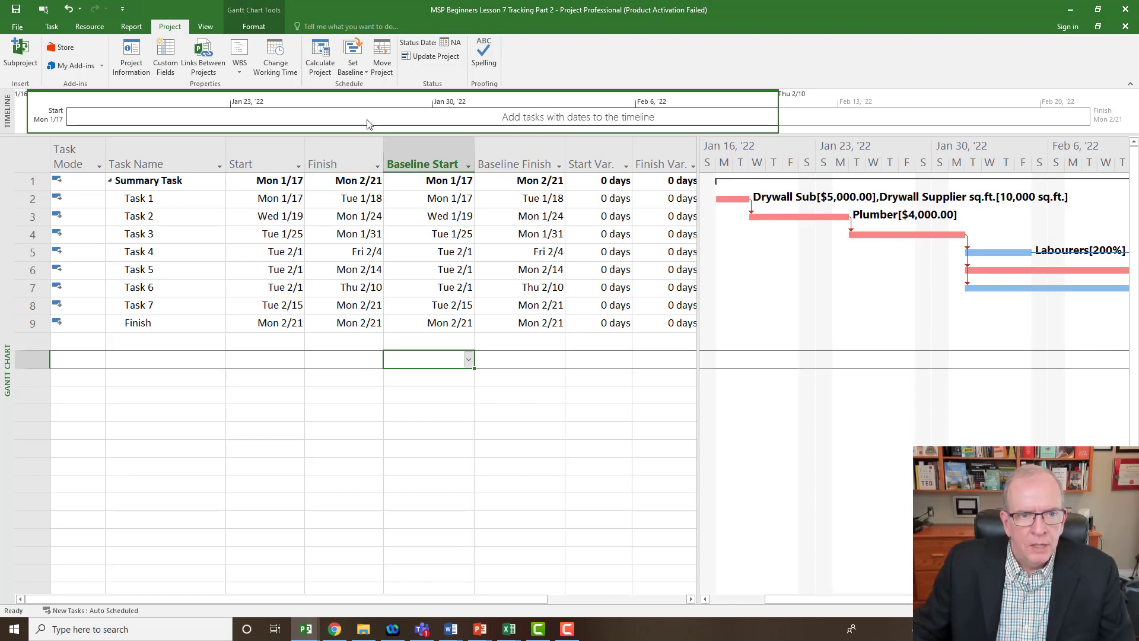
Check the baseline's last-saved date in the Set Baseline settings and dismiss them without saving another one
{"action": "left_click", "coordinate": [356, 70]}
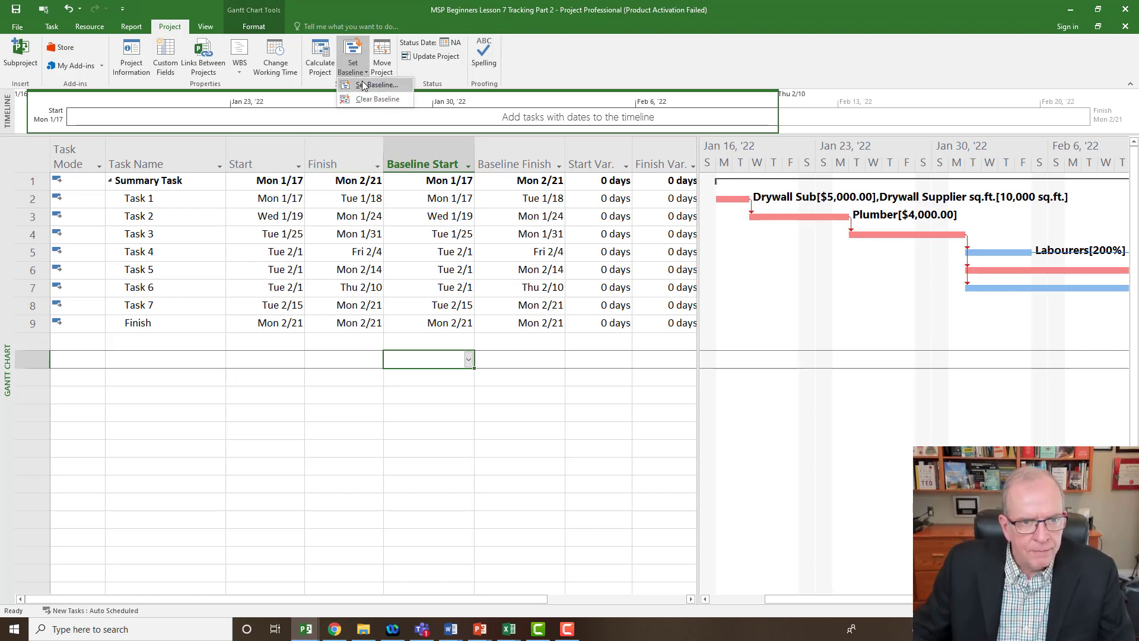
{"action": "left_click", "coordinate": [363, 84]}
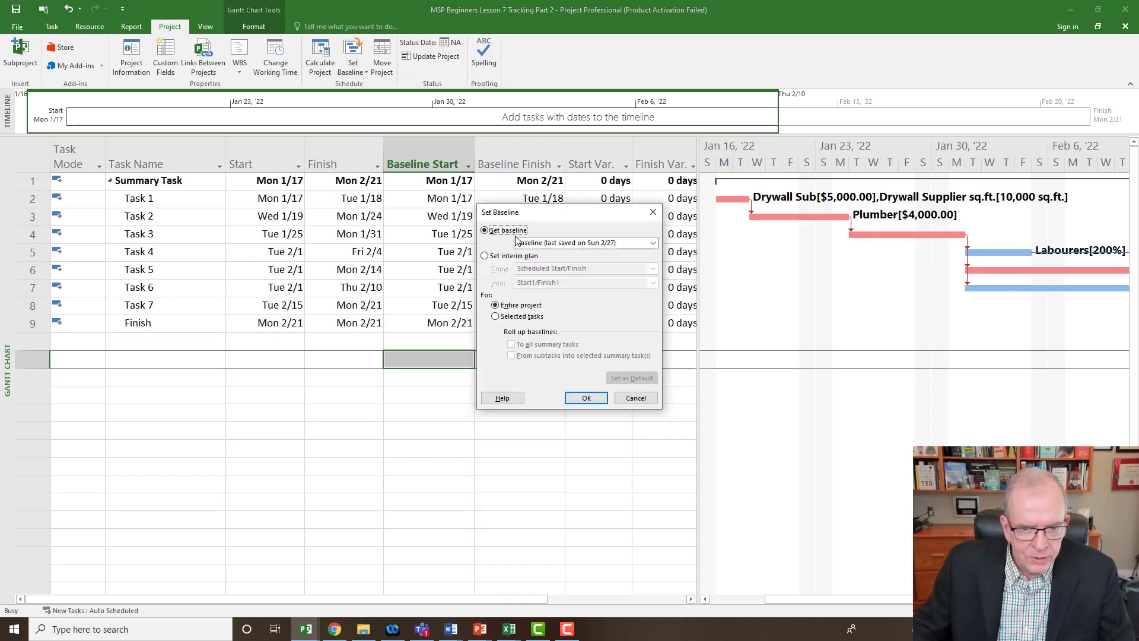
{"action": "left_click", "coordinate": [654, 213]}
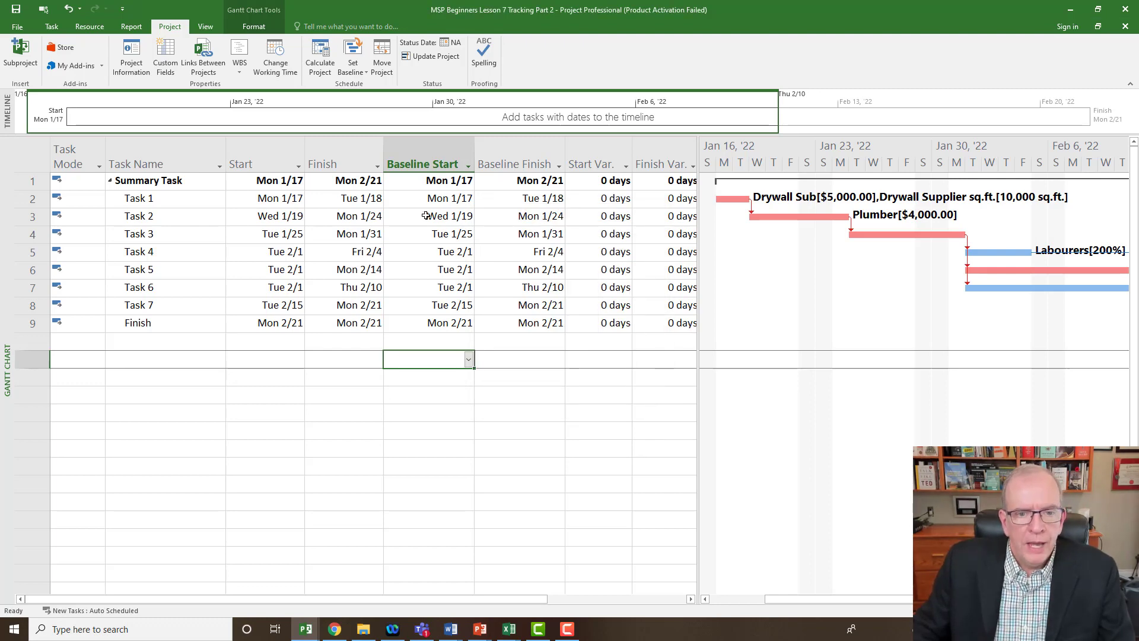
Switch the task table to the Cost table and compare the Total Cost, Baseline and Variance columns
{"action": "left_click", "coordinate": [29, 155]}
{"action": "right_click", "coordinate": [29, 155]}
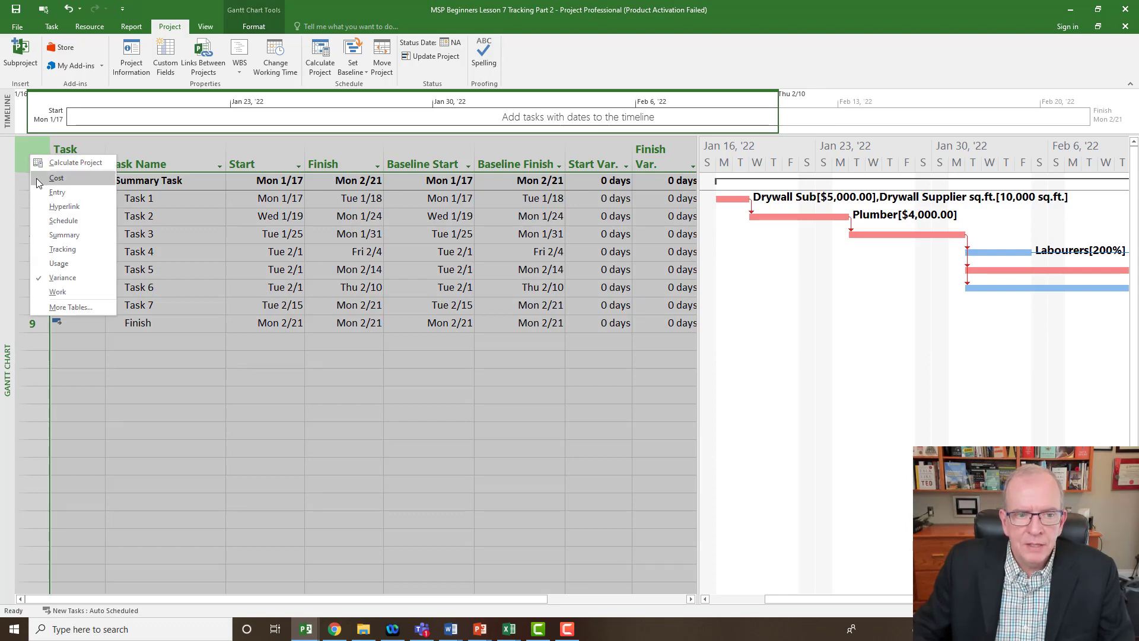
{"action": "left_click", "coordinate": [57, 178]}
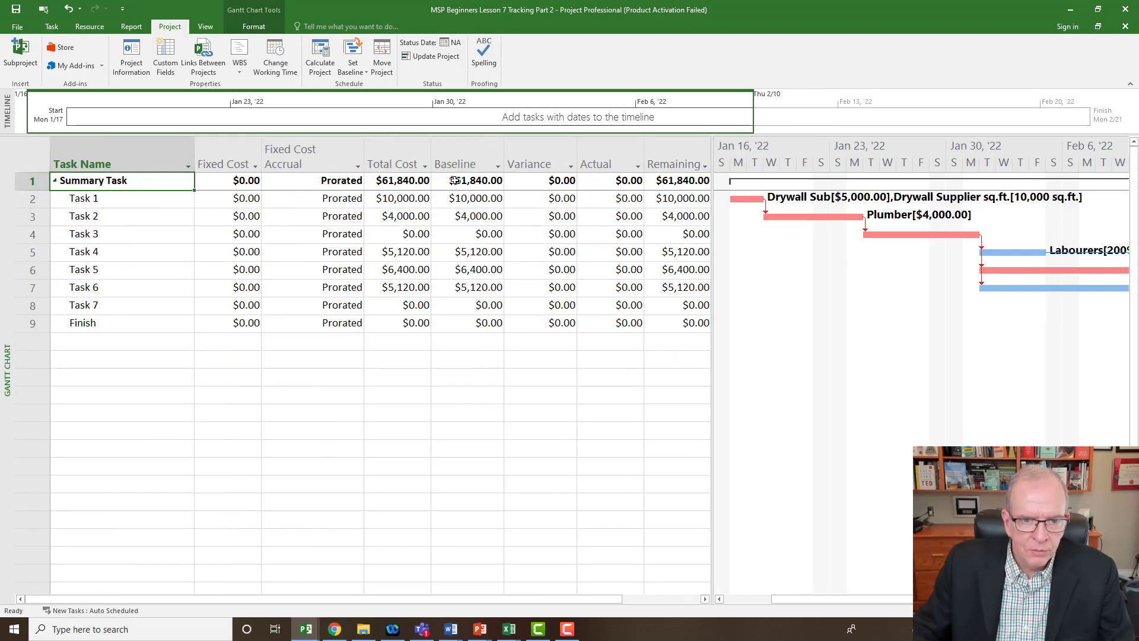
{"action": "left_click", "coordinate": [472, 156]}
{"action": "left_click", "coordinate": [414, 168]}
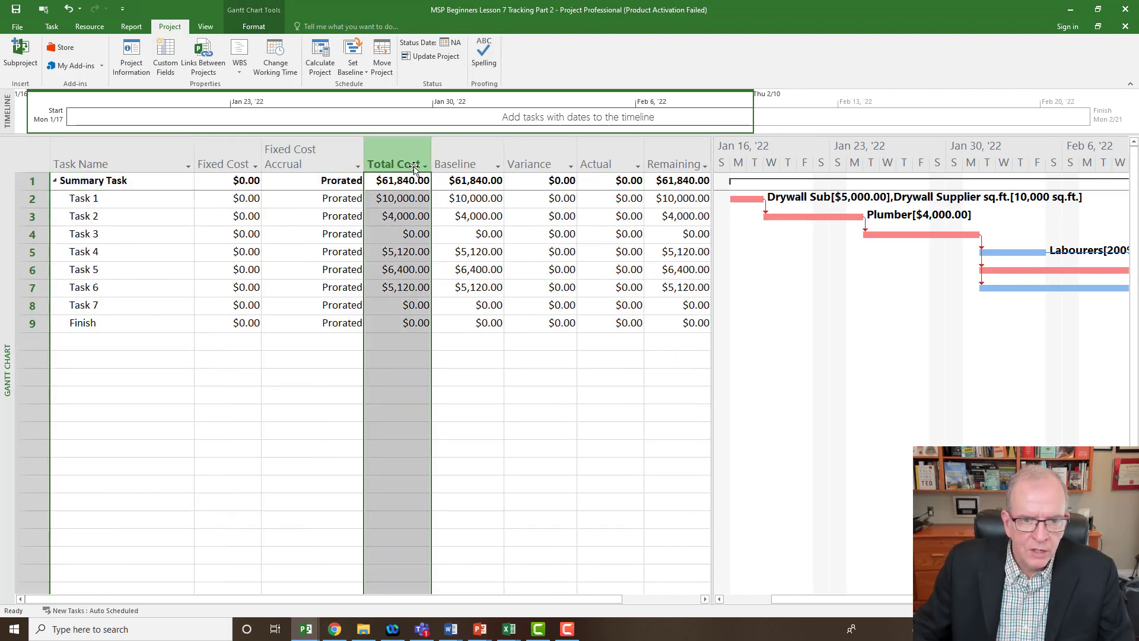
{"action": "left_click", "coordinate": [456, 161]}
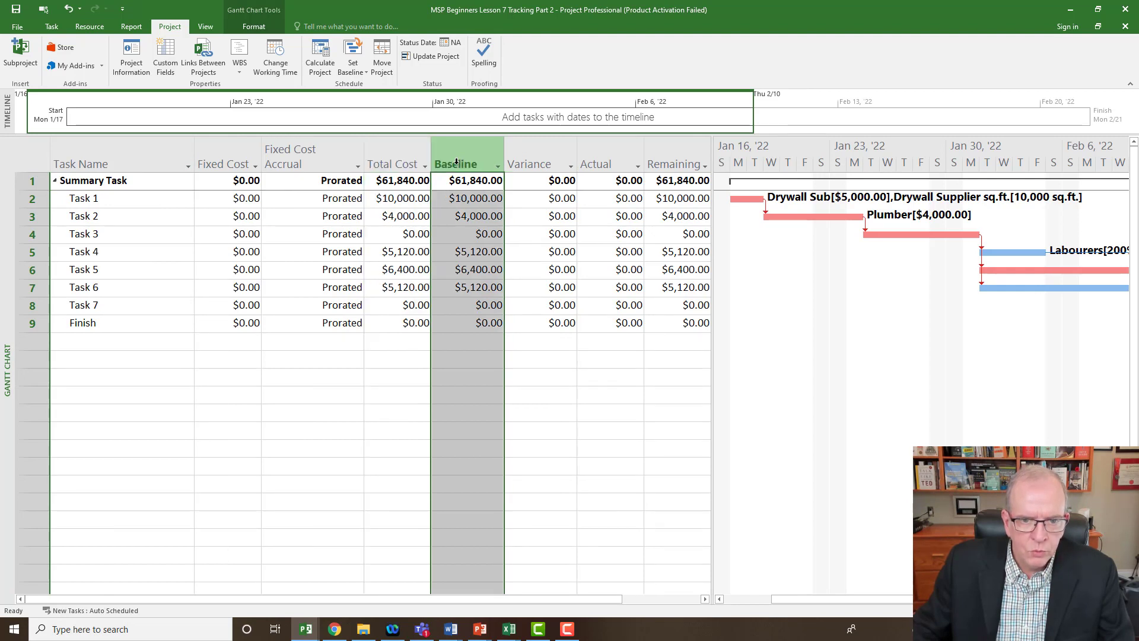
{"action": "left_click", "coordinate": [522, 157]}
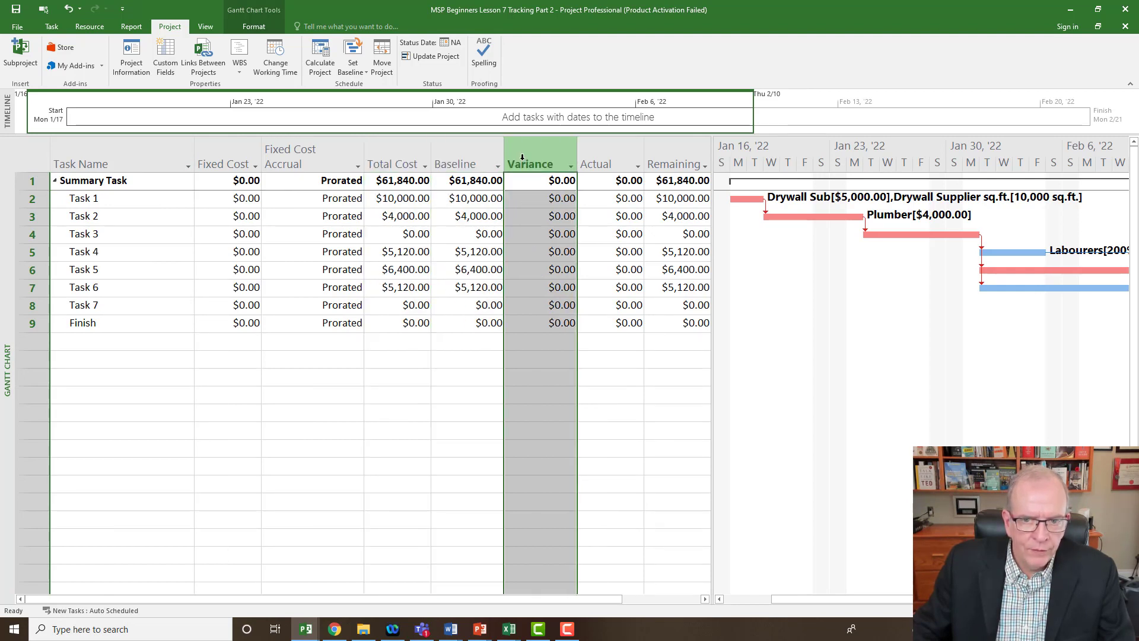
{"action": "left_click", "coordinate": [420, 371]}
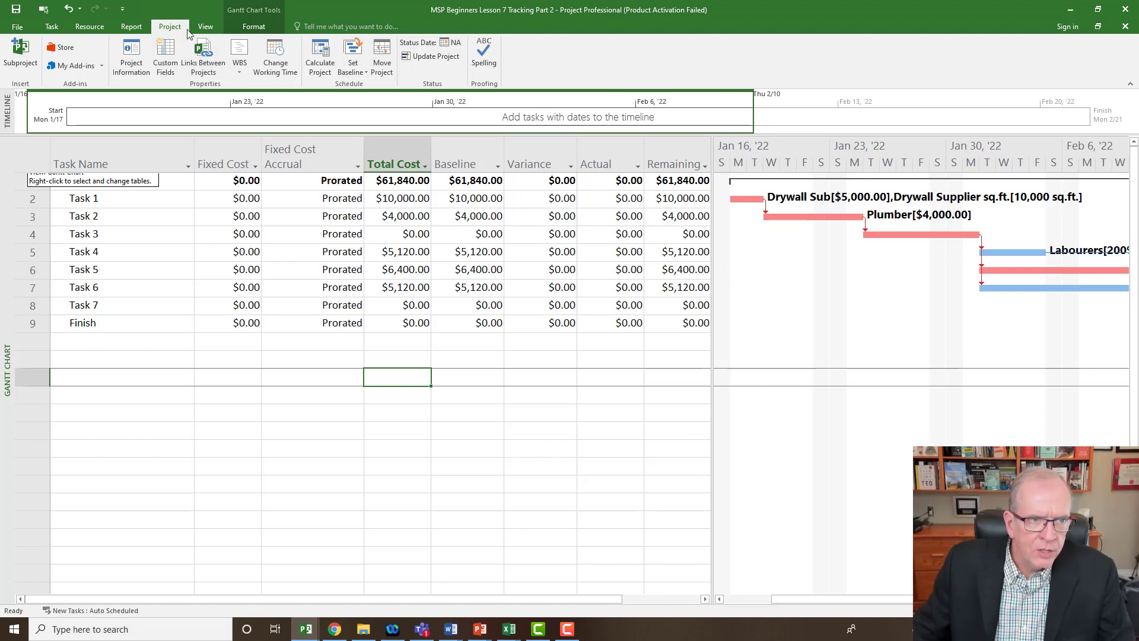
Set the project's status date to Fri 2/4 (2022) and check it in Project Information
{"action": "left_click", "coordinate": [448, 43]}
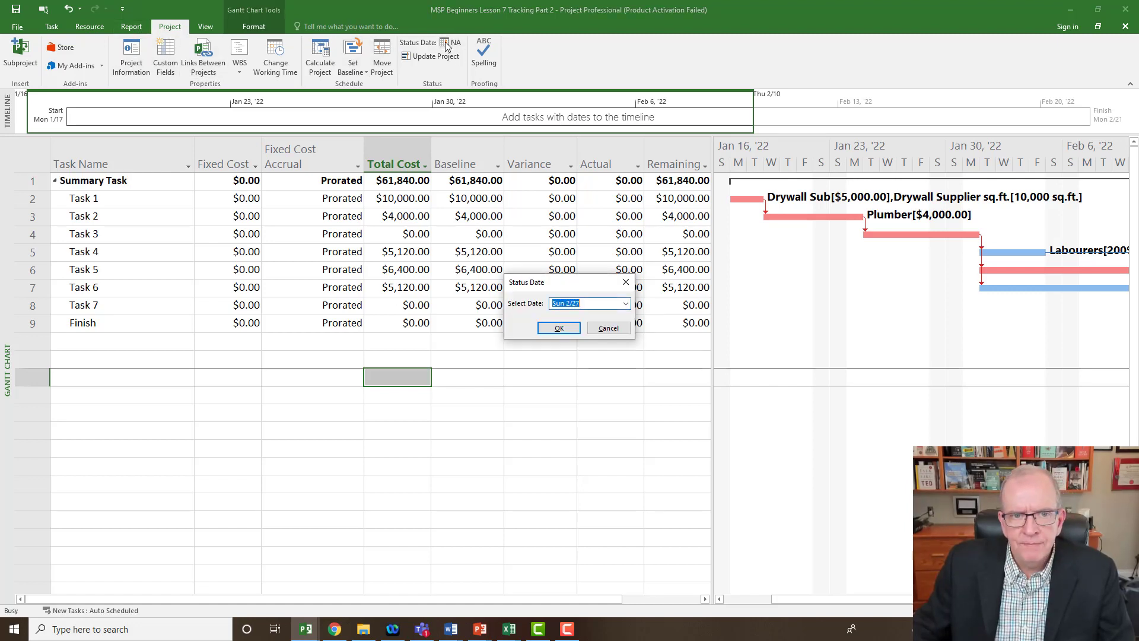
{"action": "left_click", "coordinate": [626, 304]}
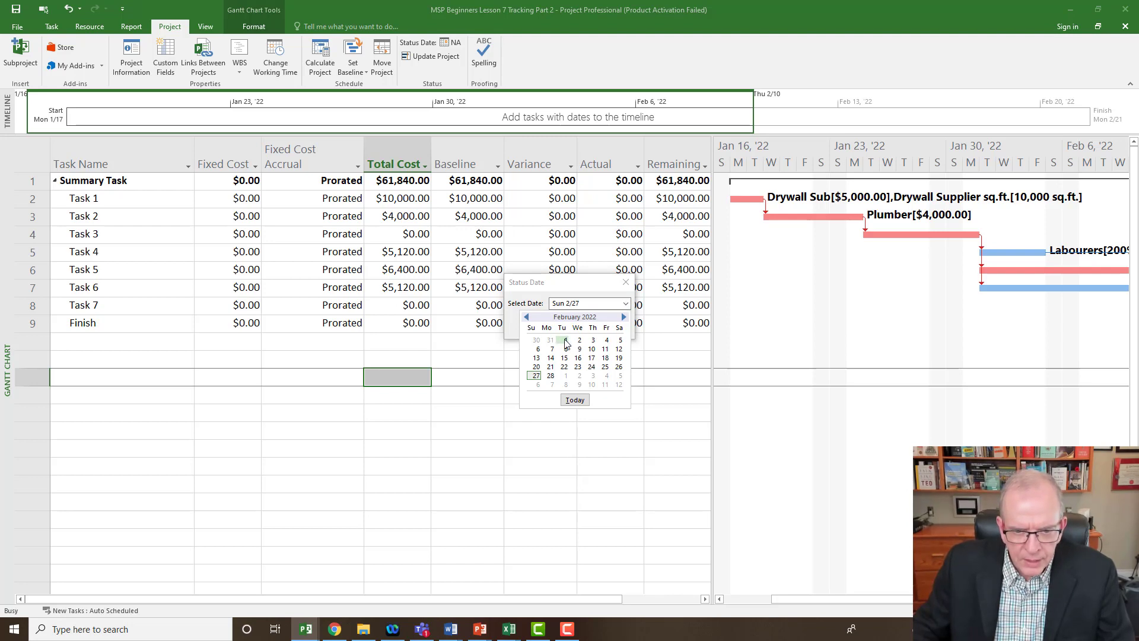
{"action": "left_click", "coordinate": [607, 340]}
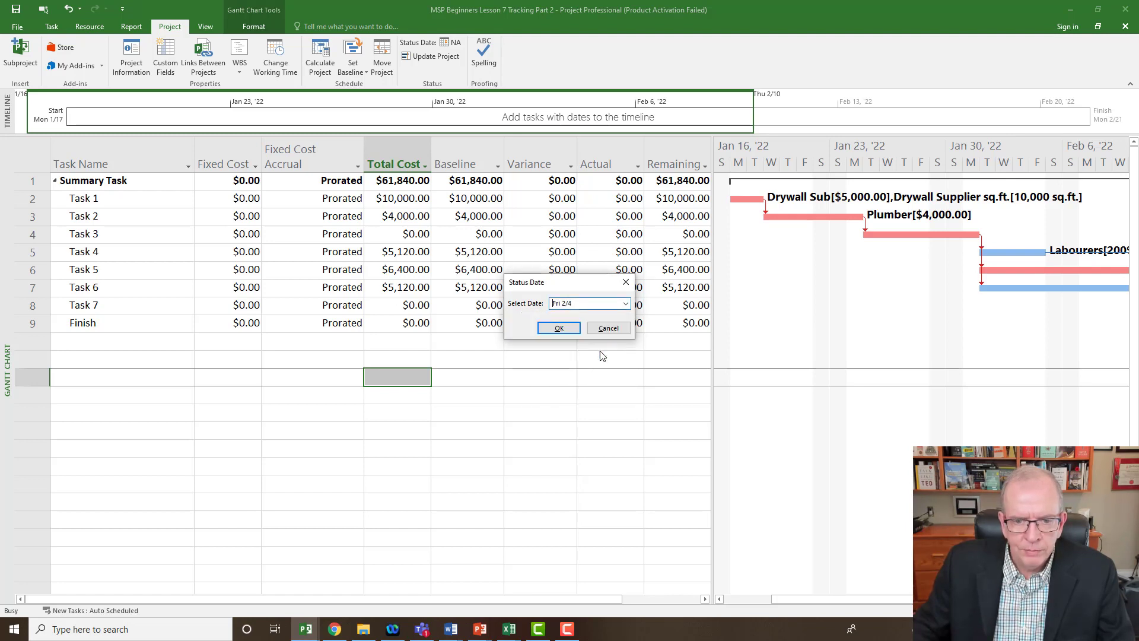
{"action": "left_click", "coordinate": [559, 328]}
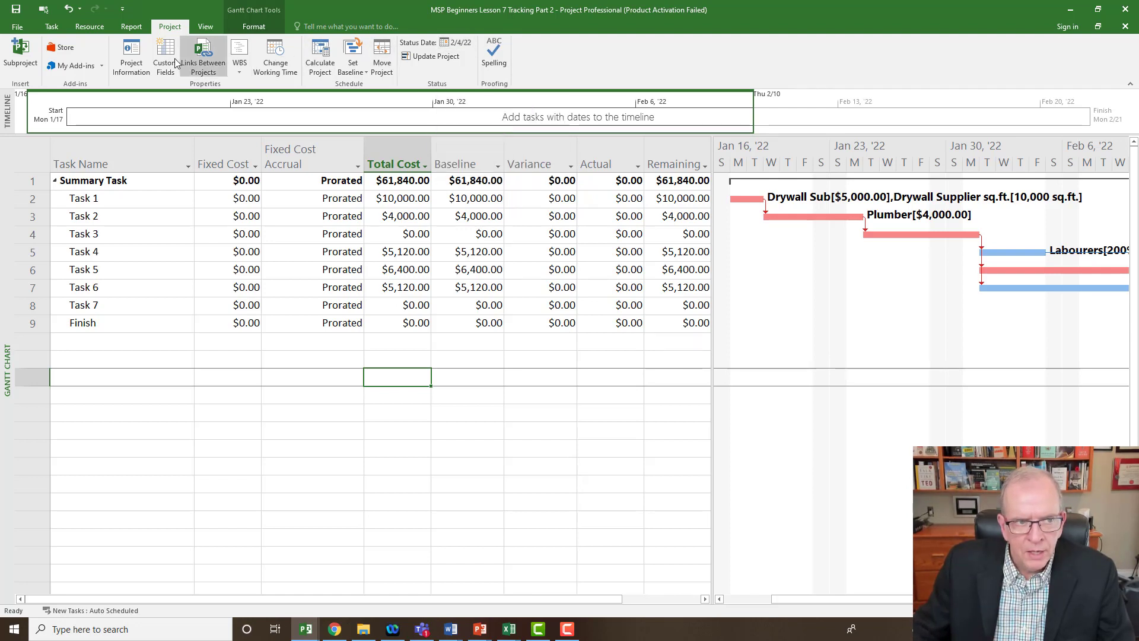
{"action": "left_click", "coordinate": [130, 57]}
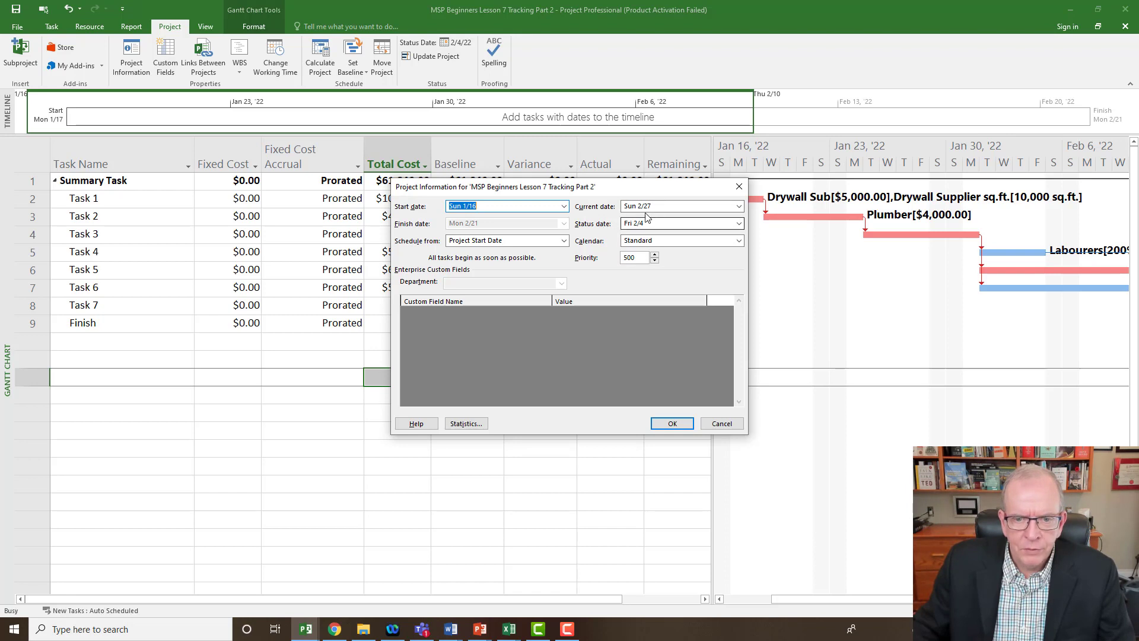
{"action": "left_click", "coordinate": [739, 187]}
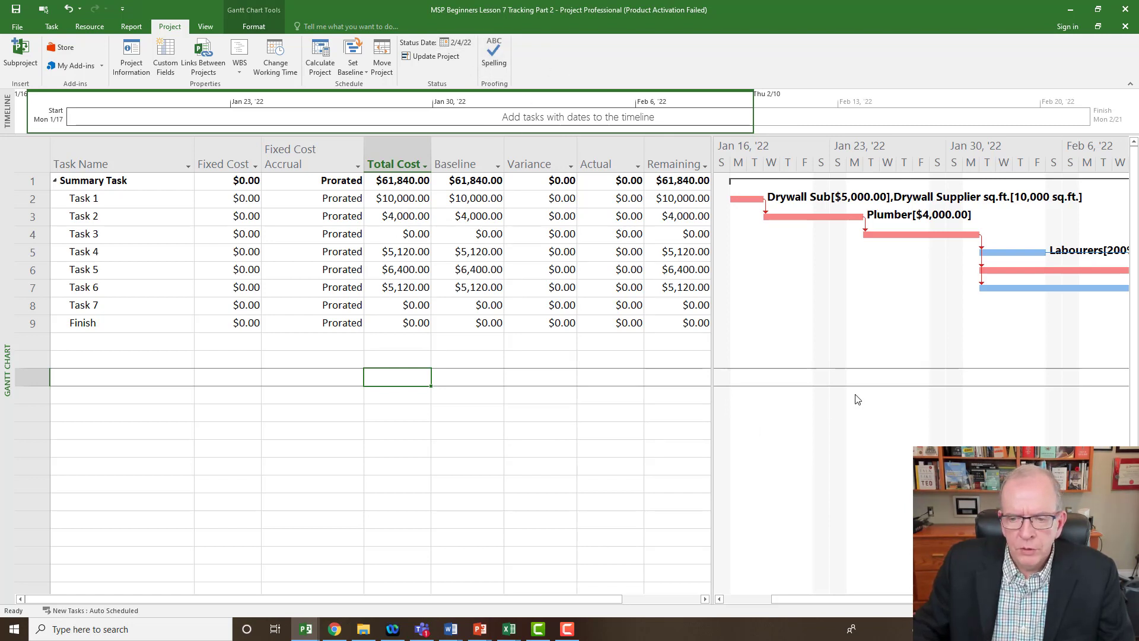
Format the Gantt Chart's Status Date gridline as a solid red line
{"action": "right_click", "coordinate": [869, 306]}
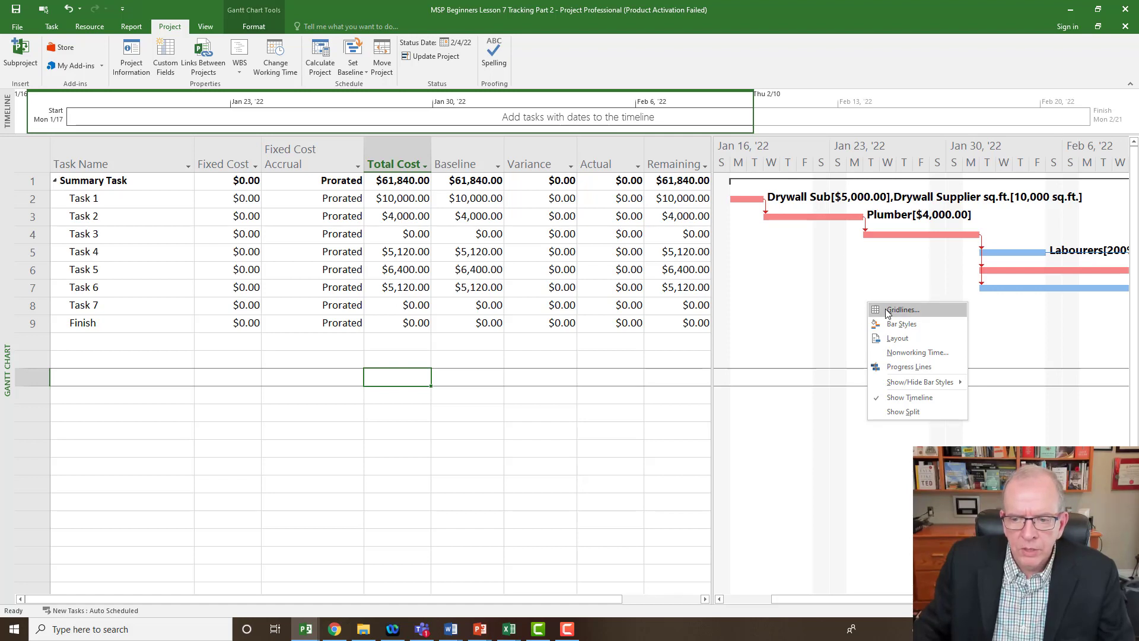
{"action": "left_click", "coordinate": [894, 310]}
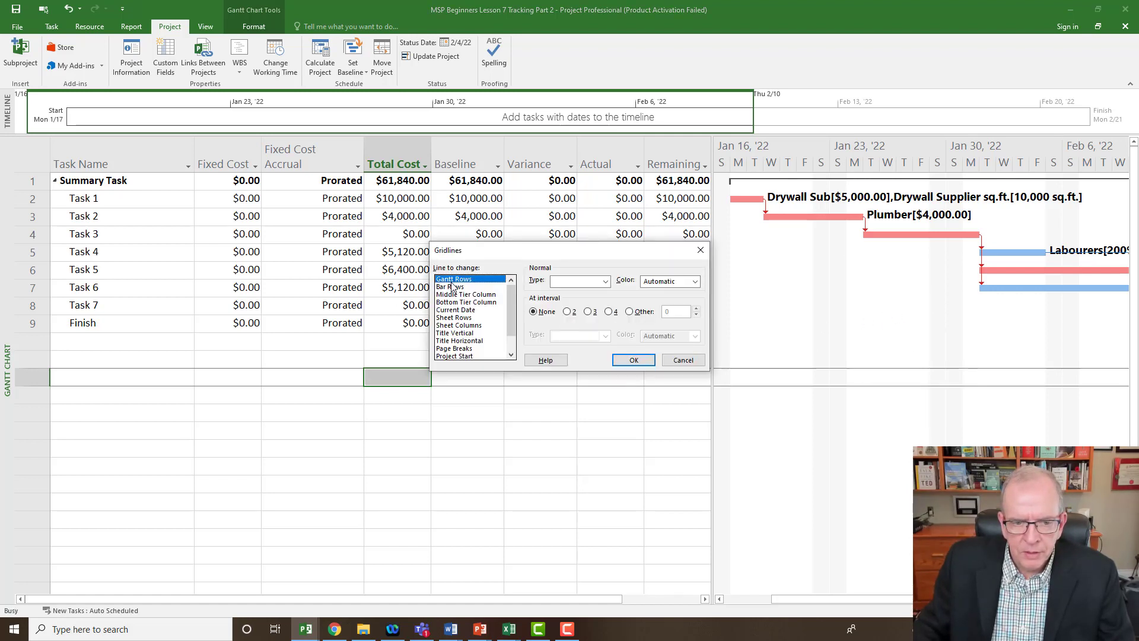
{"action": "left_click_drag", "start_coordinate": [512, 296], "coordinate": [514, 318]}
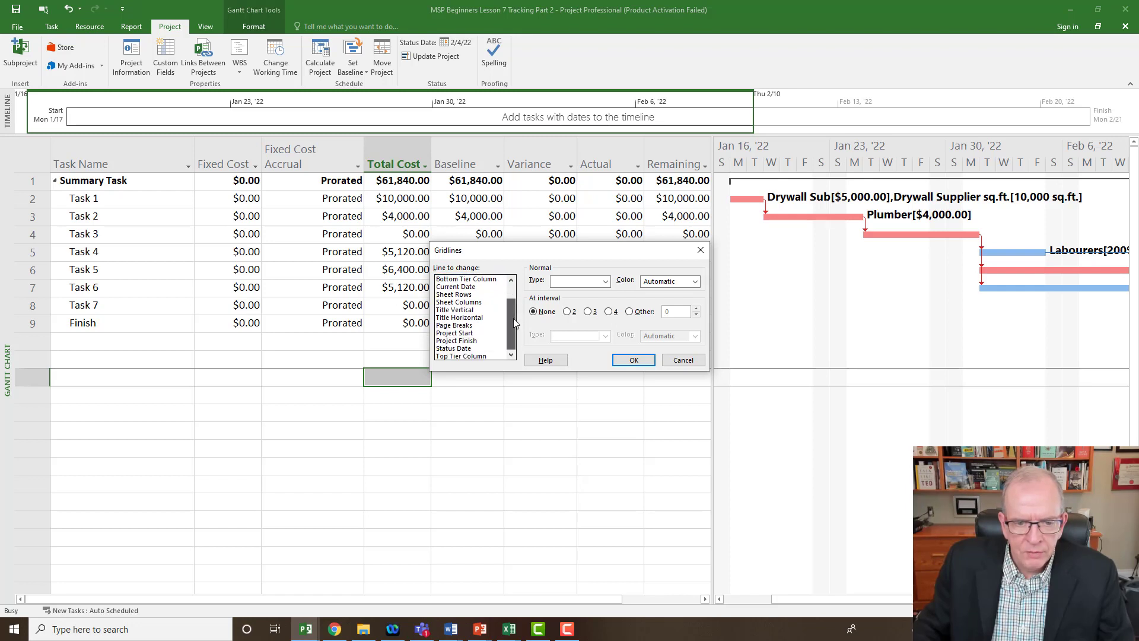
{"action": "left_click", "coordinate": [457, 349]}
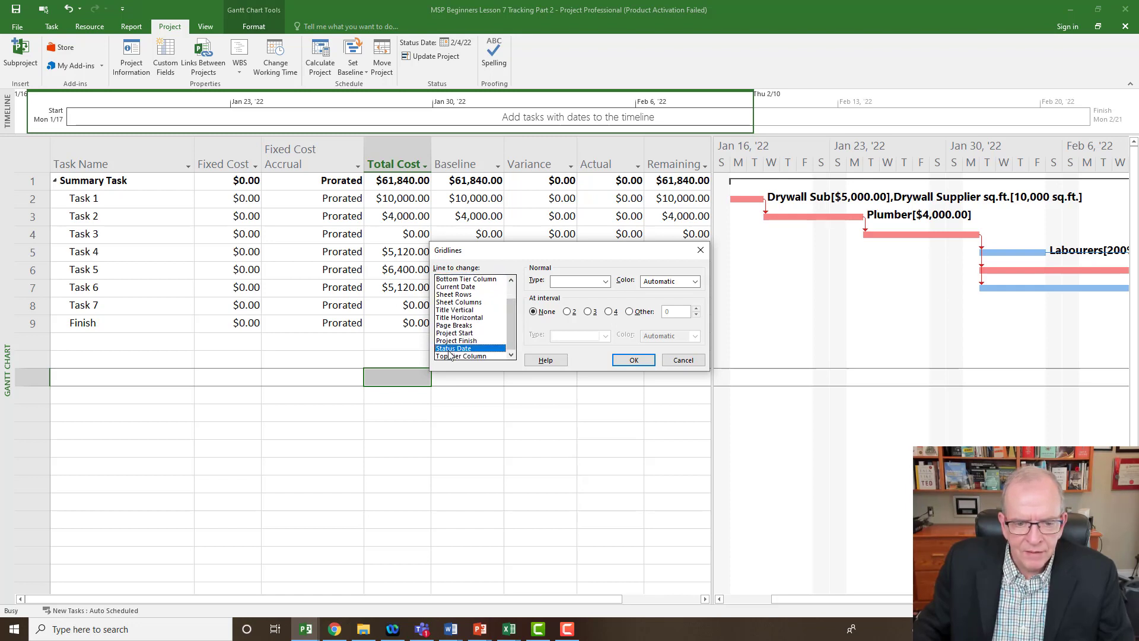
{"action": "left_click", "coordinate": [605, 281]}
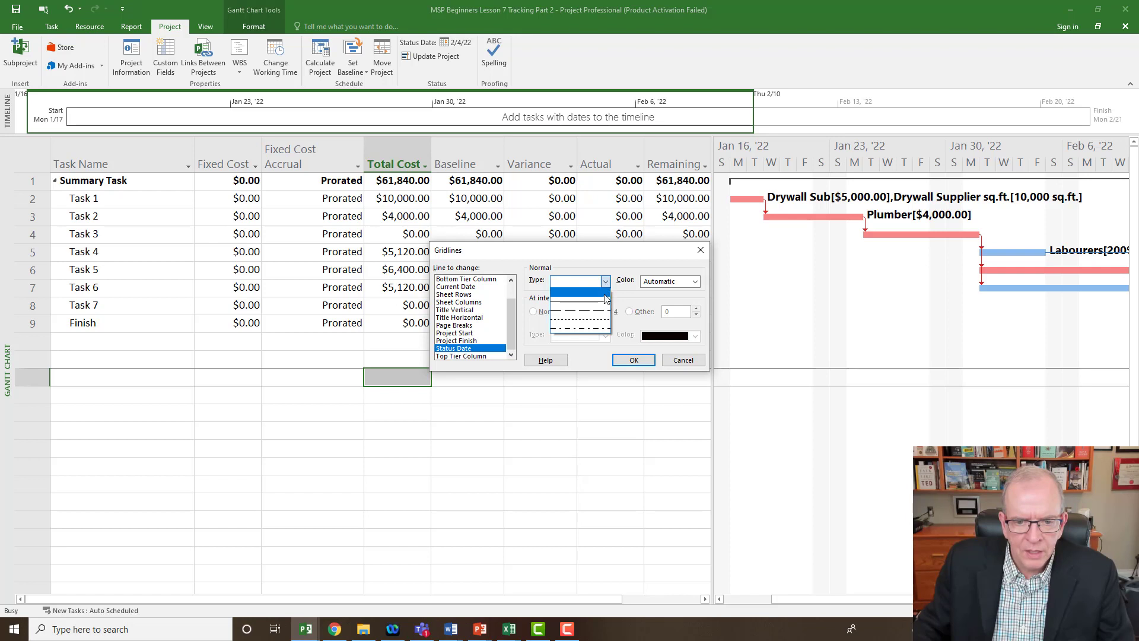
{"action": "left_click", "coordinate": [605, 303]}
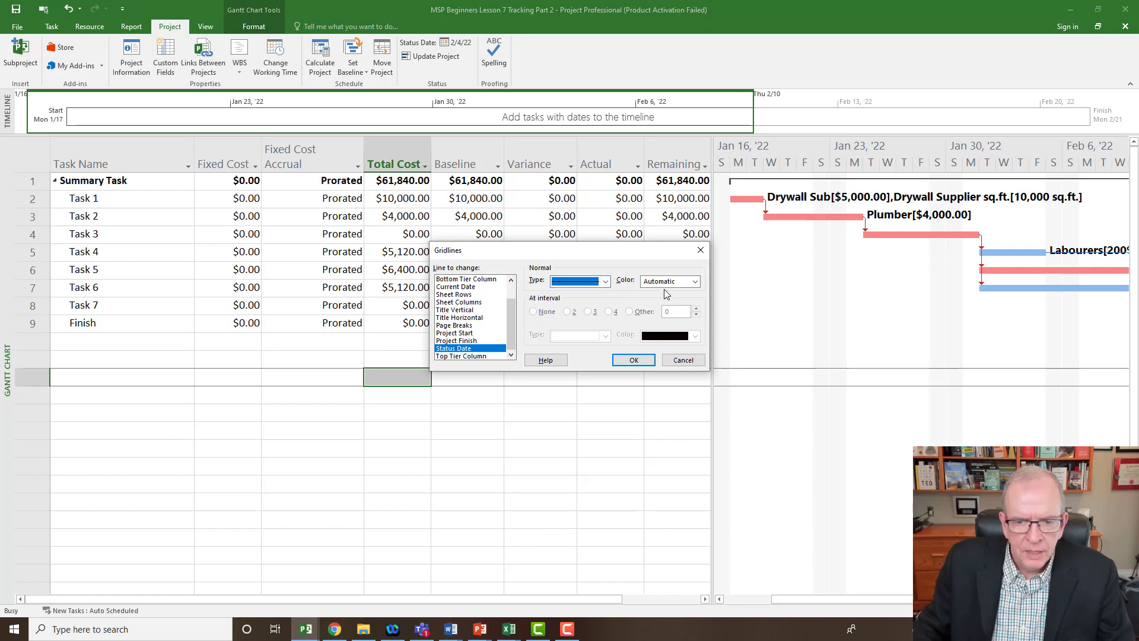
{"action": "left_click", "coordinate": [695, 282]}
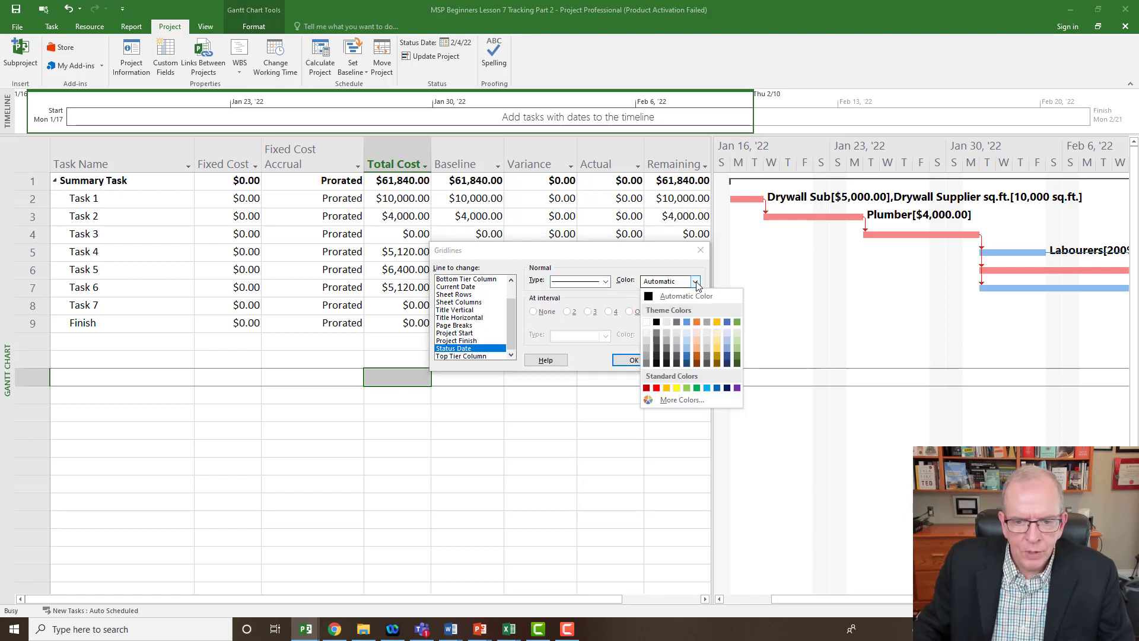
{"action": "left_click", "coordinate": [657, 388]}
{"action": "left_click", "coordinate": [633, 360]}
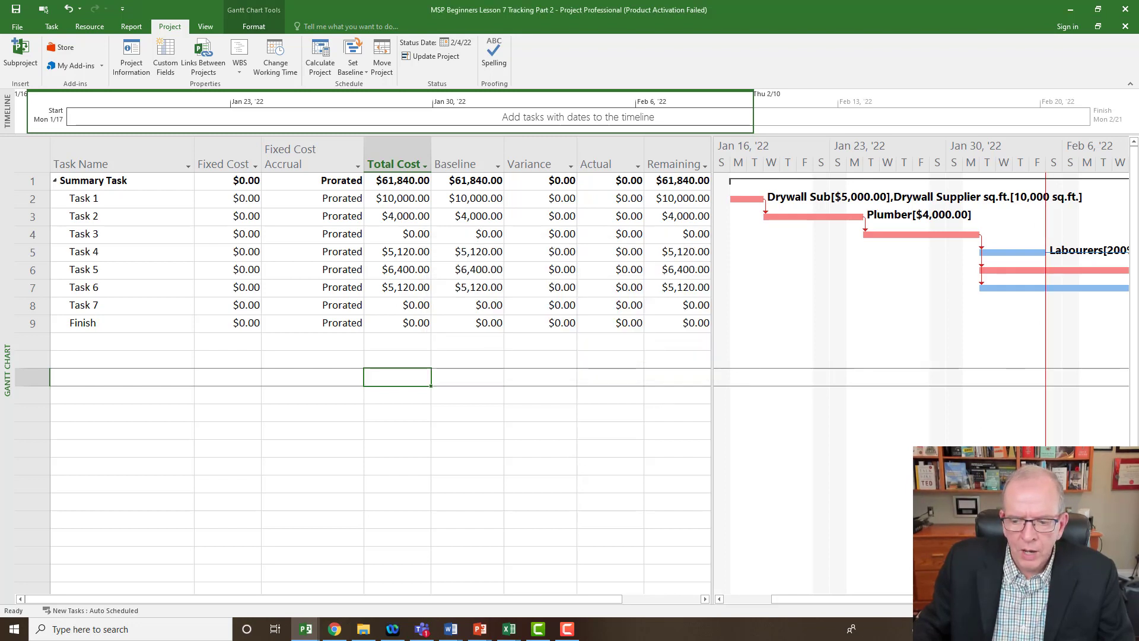
Draw an arrow on the Gantt Chart below the task bars, from the status date line back to the project start at Jan 17
{"action": "mouse_move", "coordinate": [861, 599]}
{"action": "left_mouse_down"}
{"action": "mouse_move", "coordinate": [895, 601]}
{"action": "mouse_move", "coordinate": [862, 602]}
{"action": "left_mouse_up"}
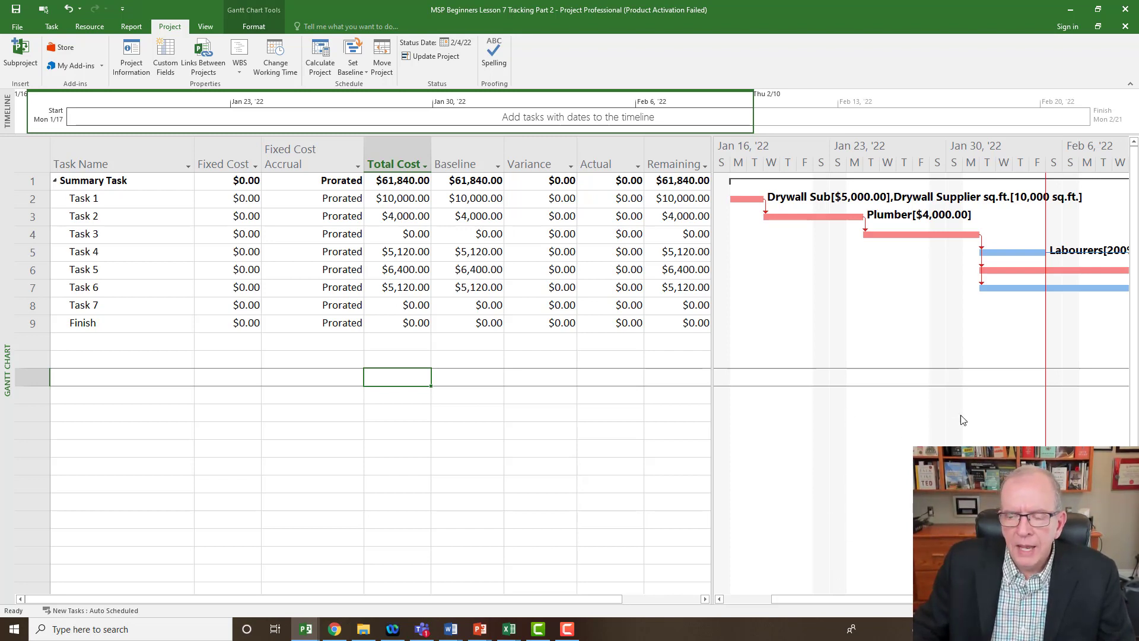
{"action": "left_click", "coordinate": [254, 26]}
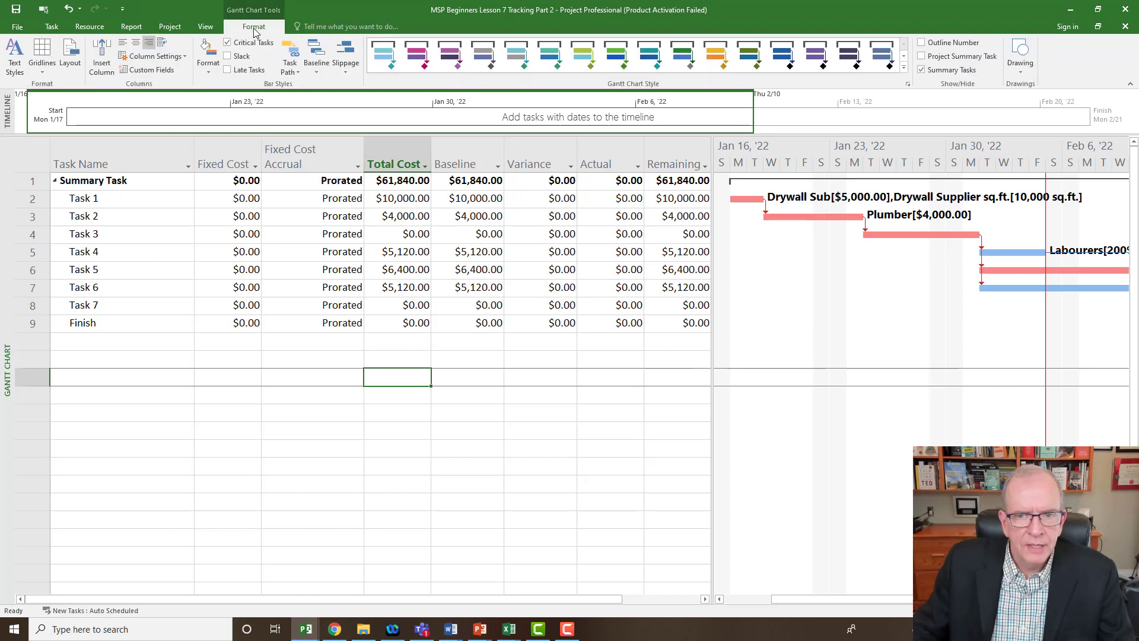
{"action": "left_click", "coordinate": [1020, 55]}
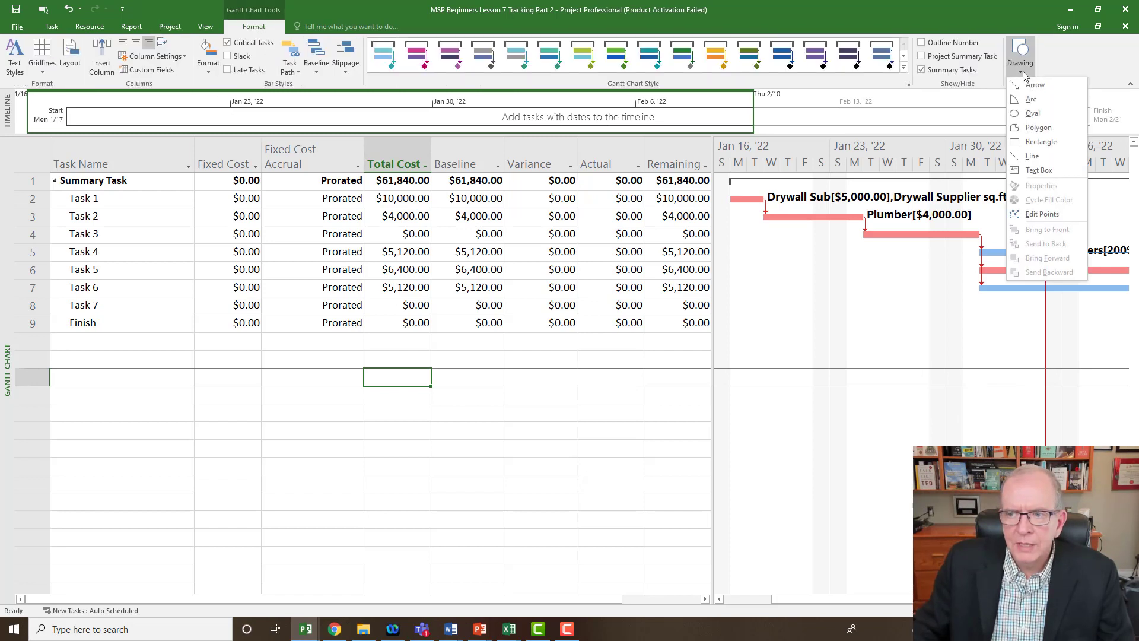
{"action": "left_click", "coordinate": [1032, 84]}
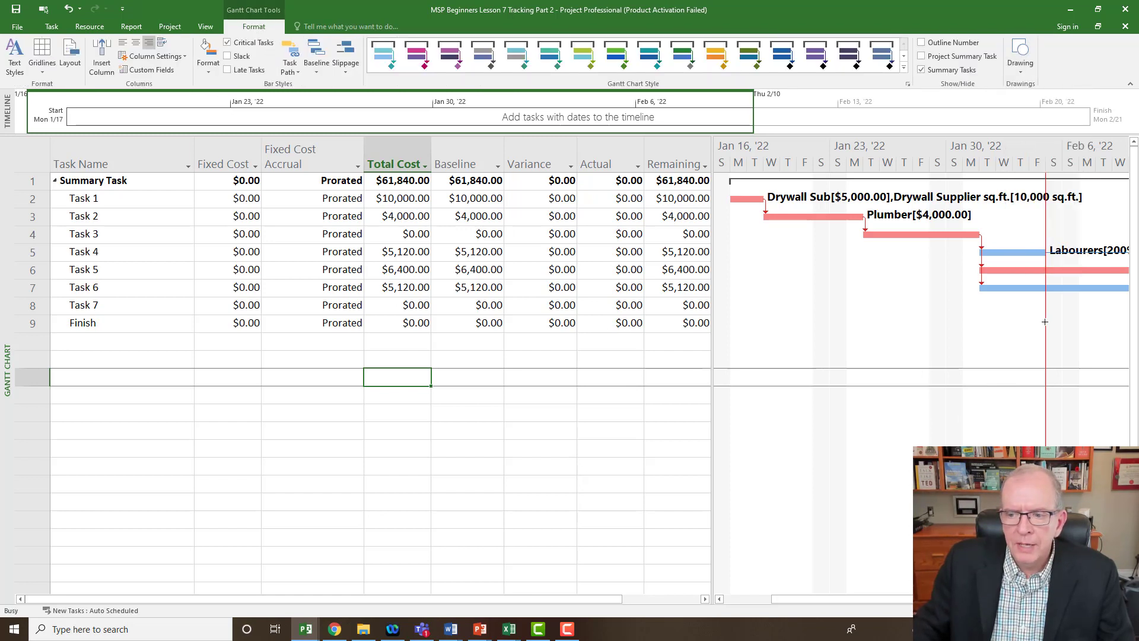
{"action": "left_click_drag", "start_coordinate": [1043, 326], "coordinate": [731, 325]}
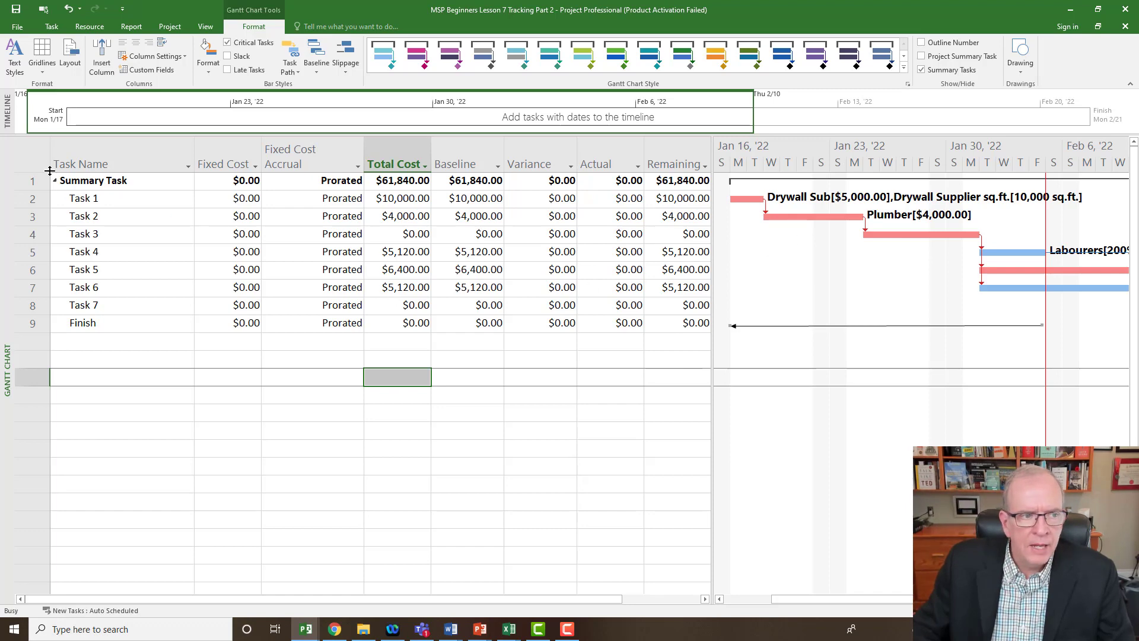
Switch the task table from the Cost table to the Tracking table
{"action": "left_click", "coordinate": [36, 153]}
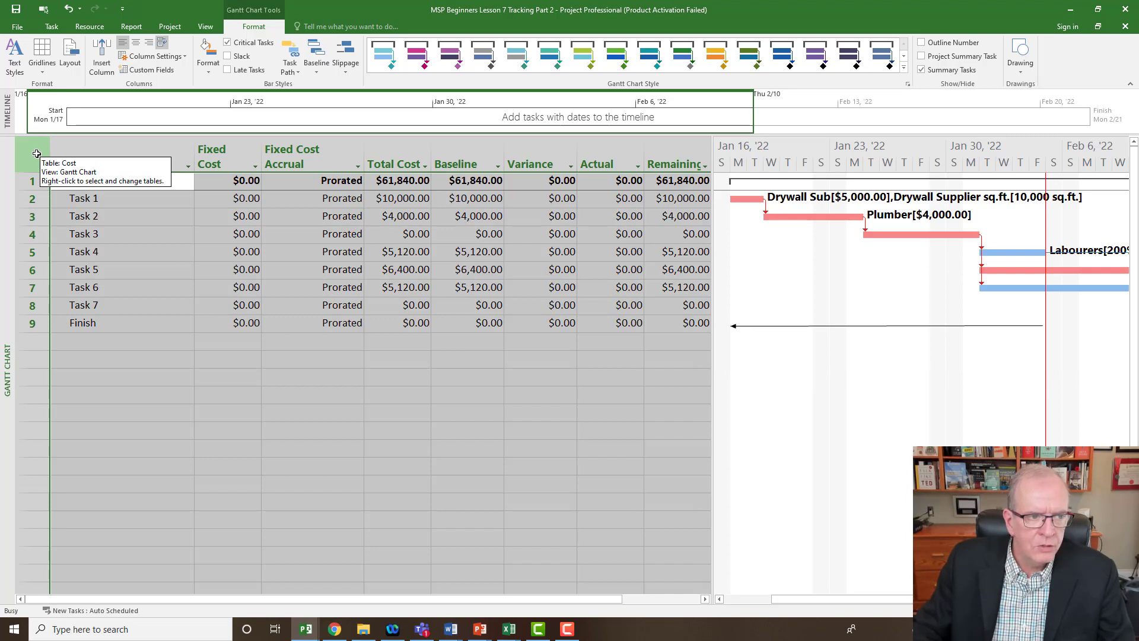
{"action": "right_click", "coordinate": [36, 154]}
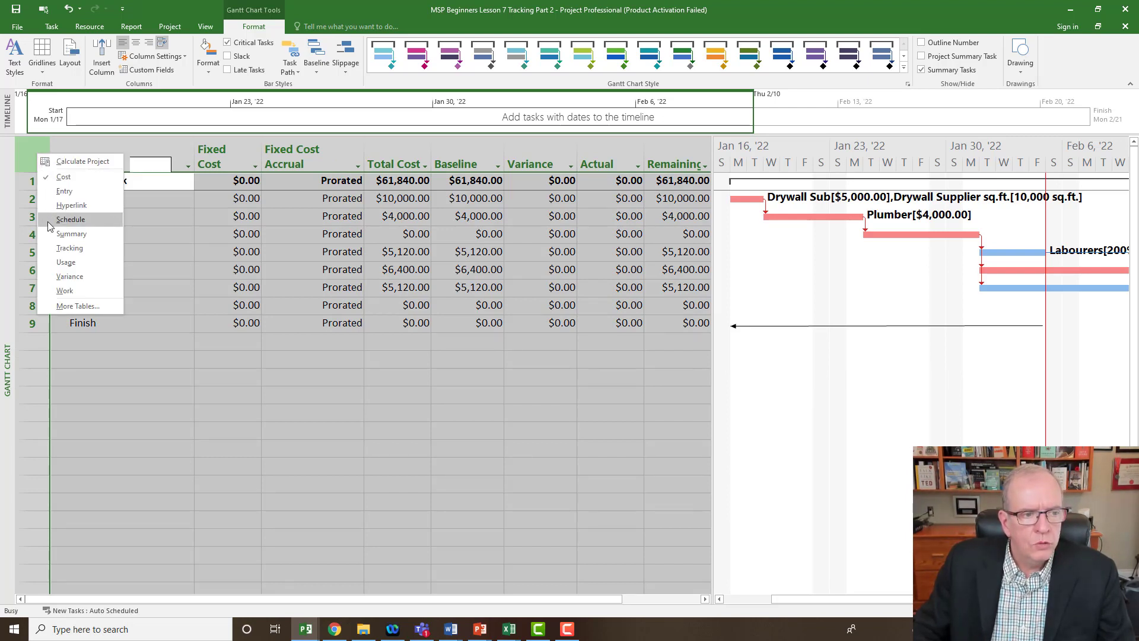
{"action": "left_click", "coordinate": [59, 249]}
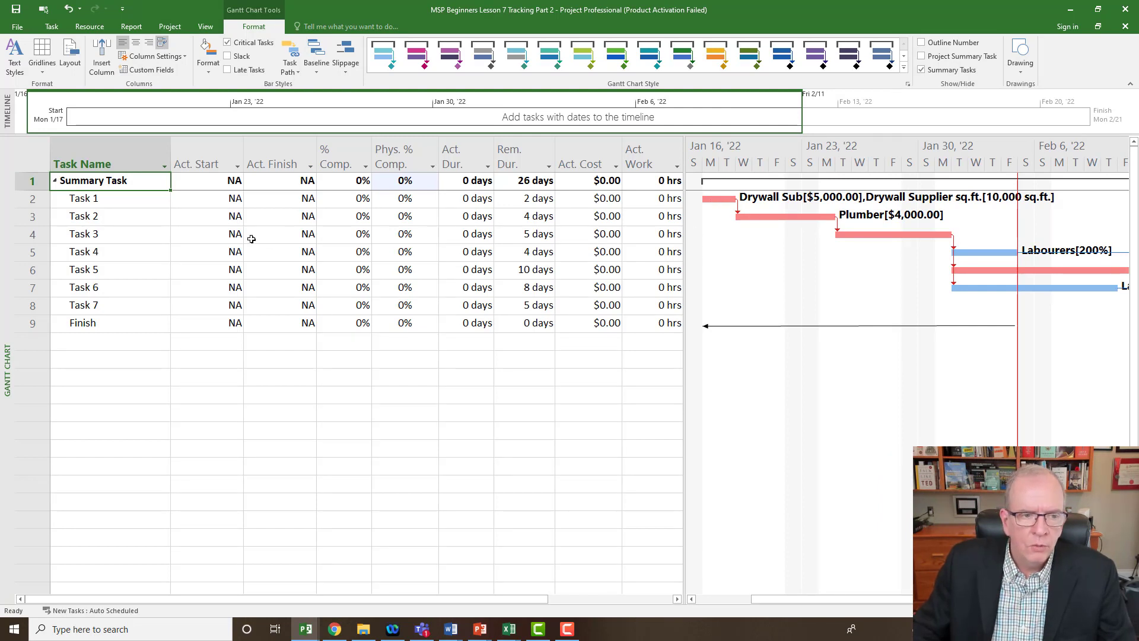
Check Task 1's scheduled dates on its Gantt bar and set its actual start to 1/17/2022
{"action": "left_click", "coordinate": [151, 203]}
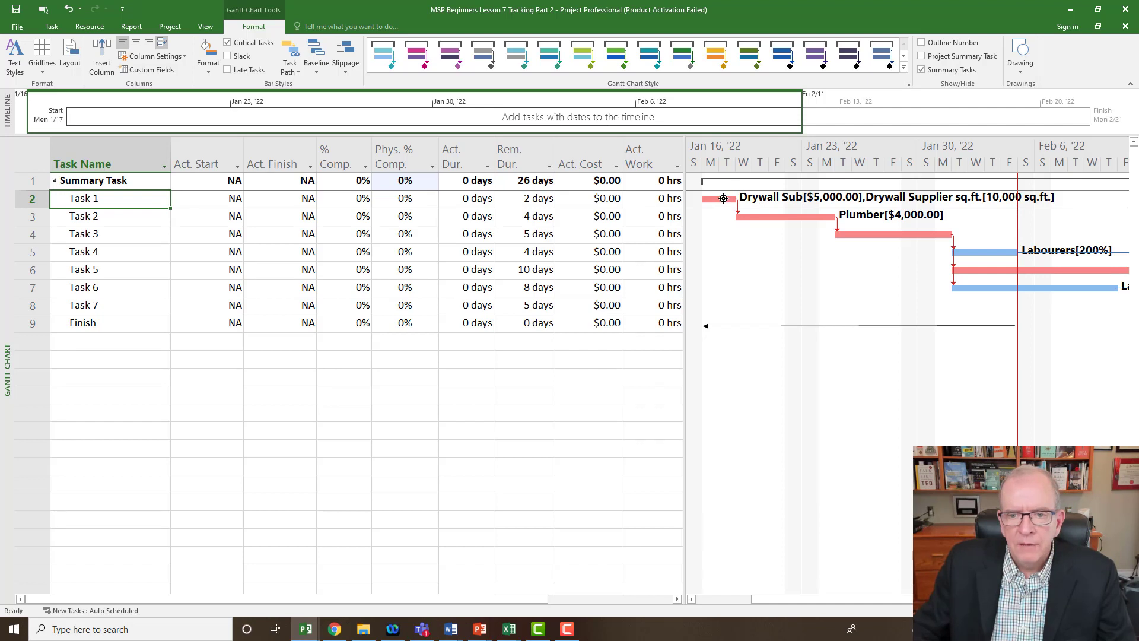
{"action": "mouse_move", "coordinate": [722, 200]}
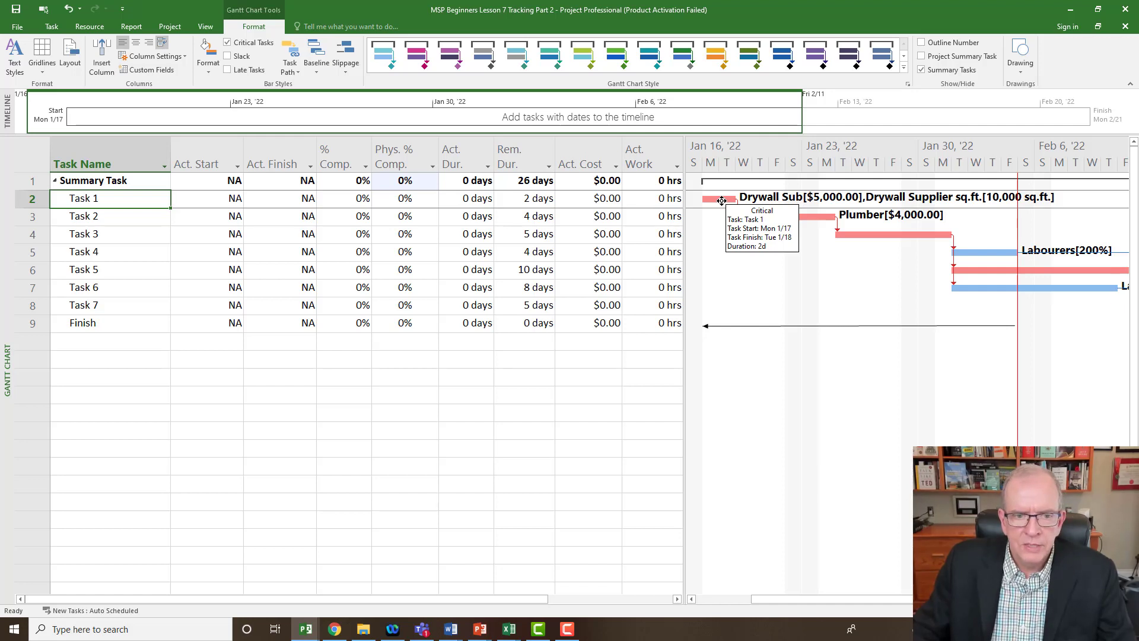
{"action": "left_click", "coordinate": [228, 198]}
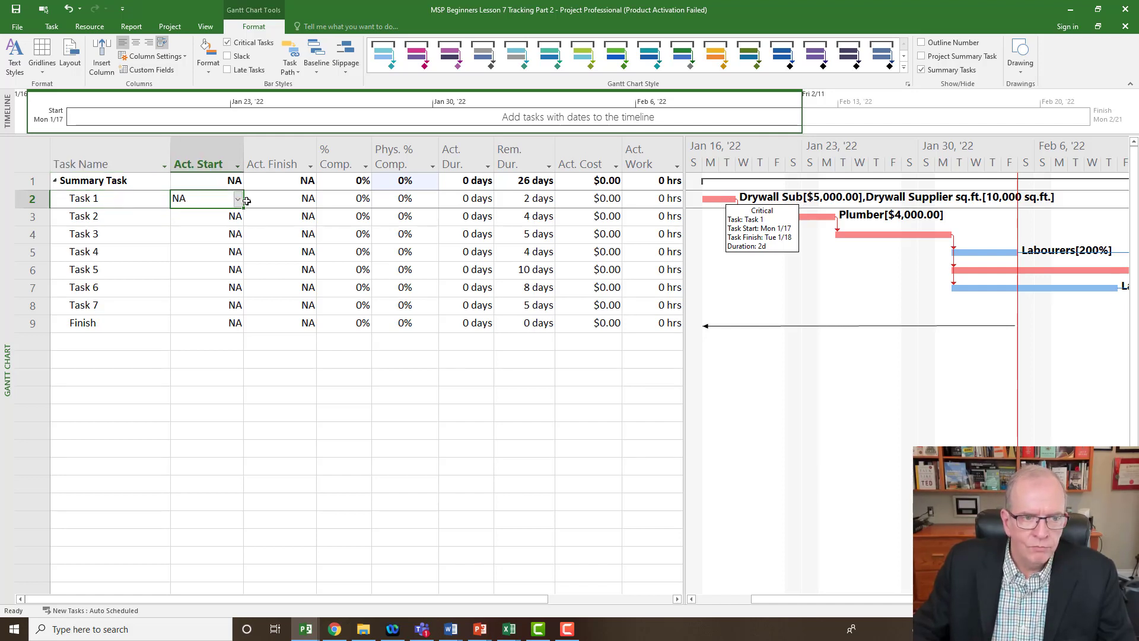
{"action": "left_click", "coordinate": [238, 199]}
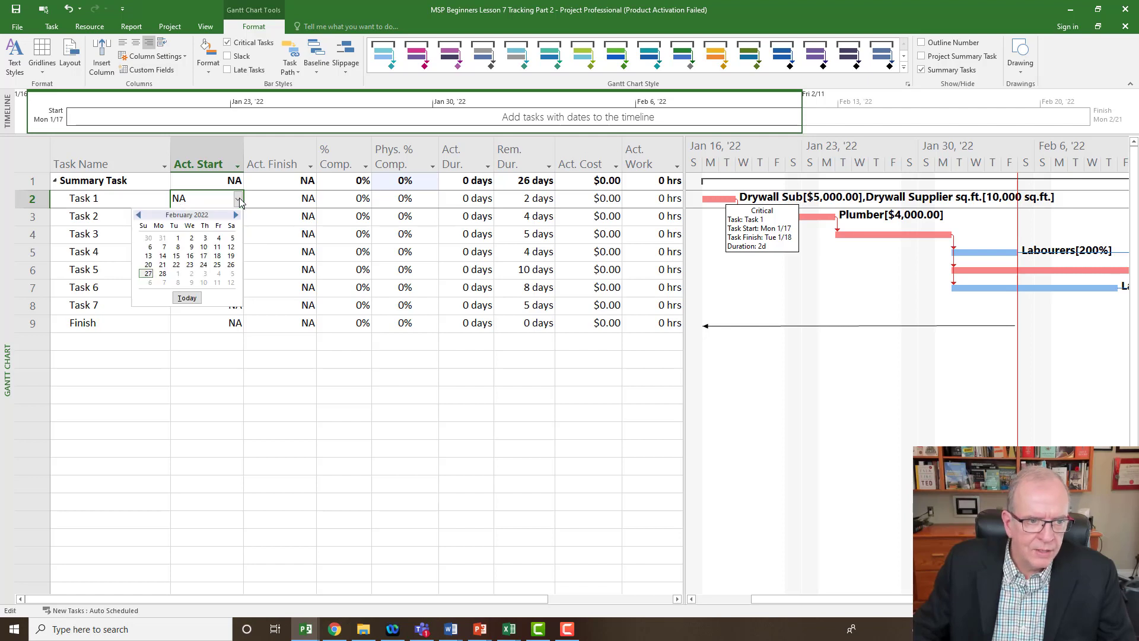
{"action": "left_click", "coordinate": [138, 215]}
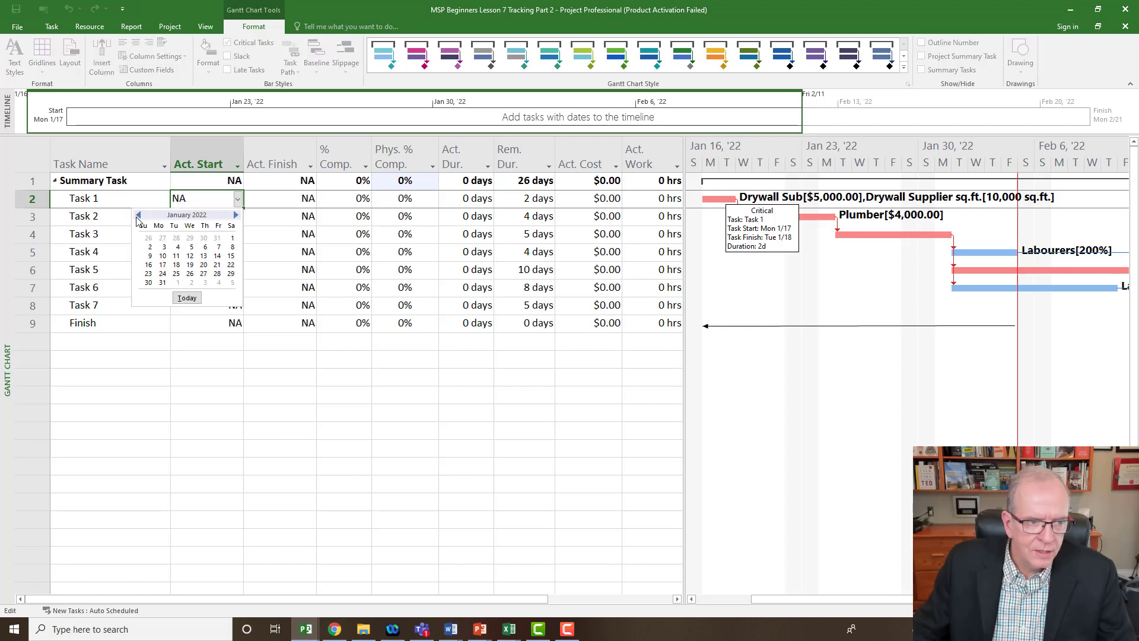
{"action": "left_click", "coordinate": [163, 264]}
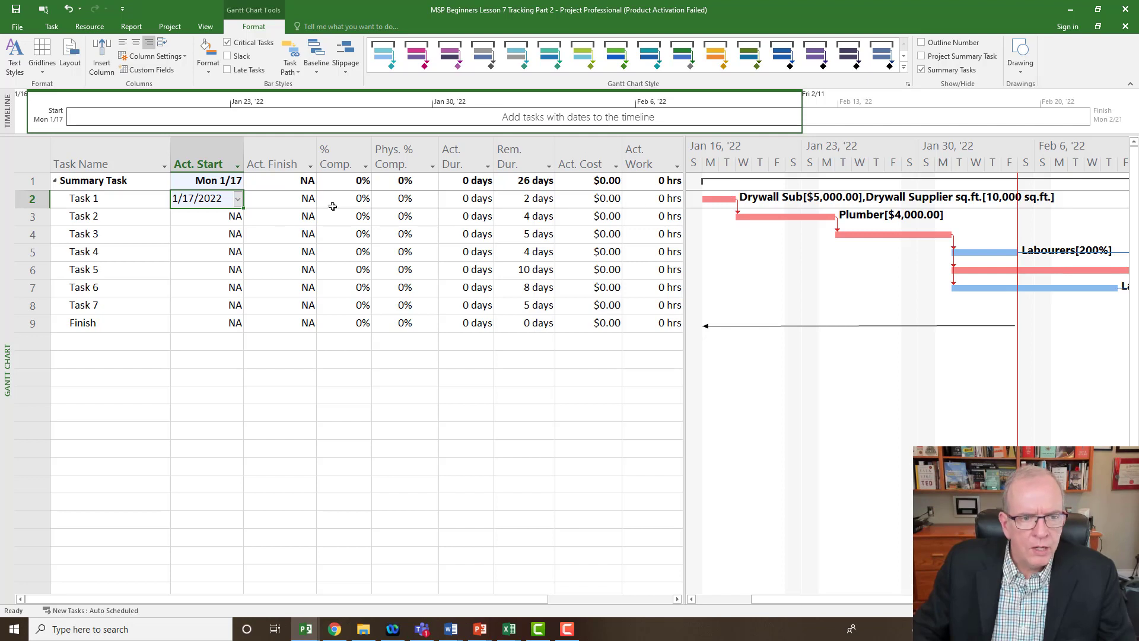
Set Task 1's actual finish to 1/19/2022
{"action": "left_click", "coordinate": [305, 198]}
{"action": "left_click", "coordinate": [311, 200]}
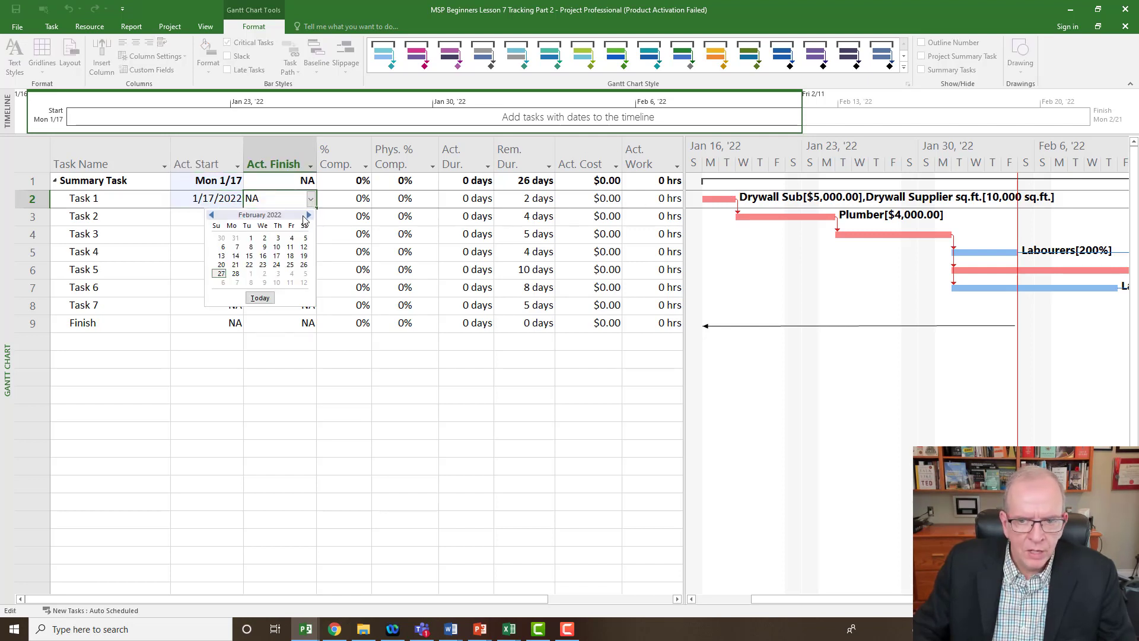
{"action": "left_click", "coordinate": [212, 215]}
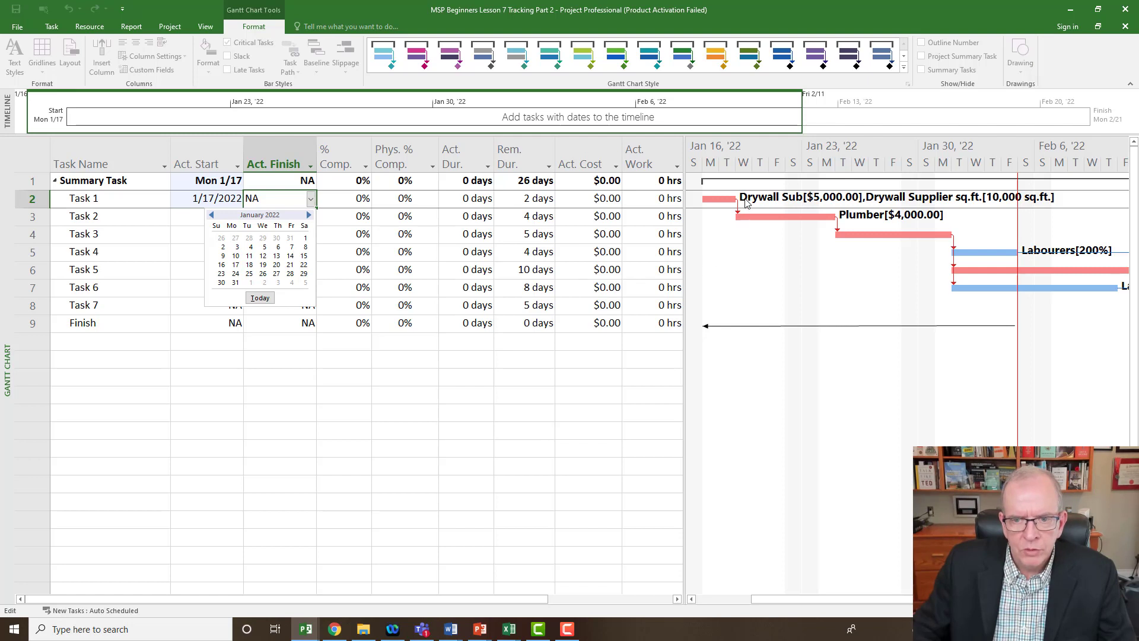
{"action": "left_click", "coordinate": [262, 265]}
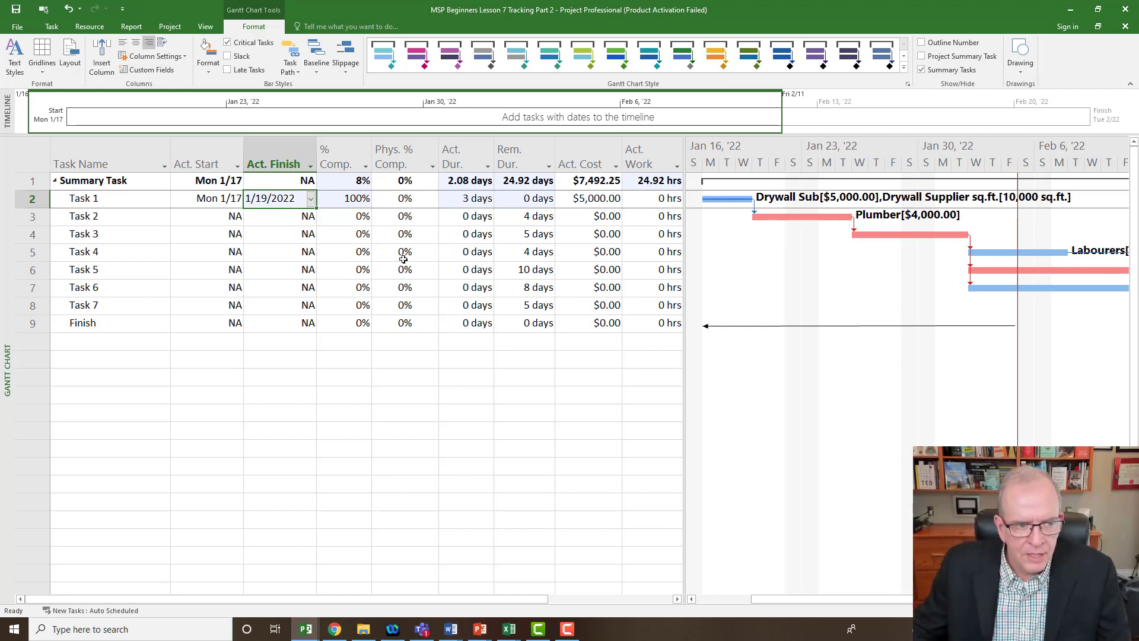
Try out a Duration column before the Act. Start column and remove it from the table again
{"action": "left_click", "coordinate": [221, 216]}
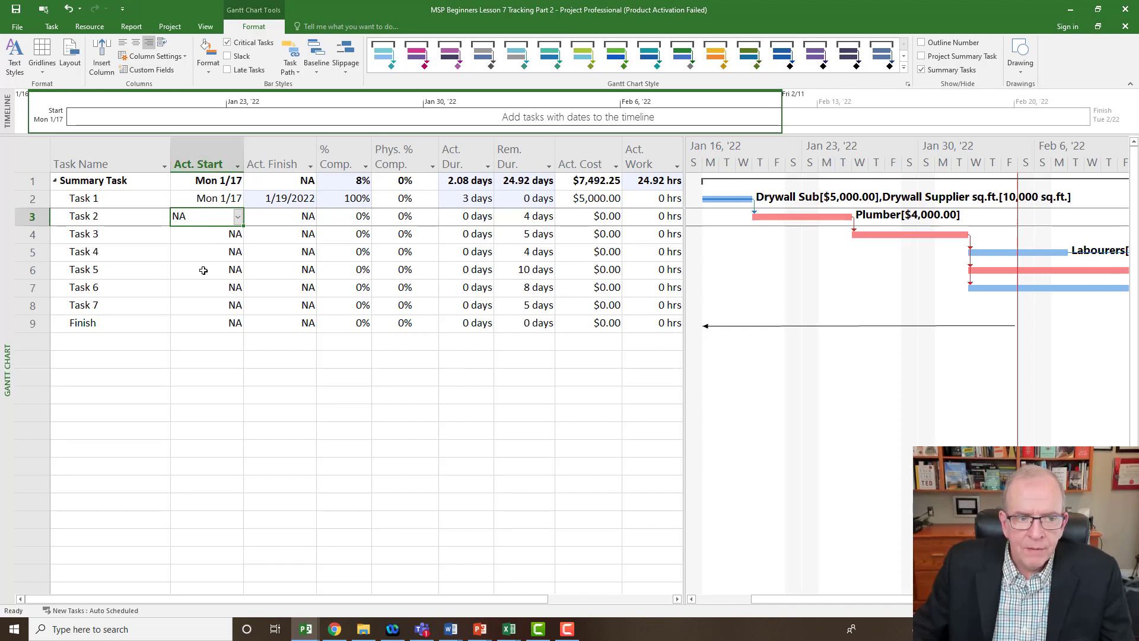
{"action": "left_click", "coordinate": [194, 164]}
{"action": "right_click", "coordinate": [195, 158]}
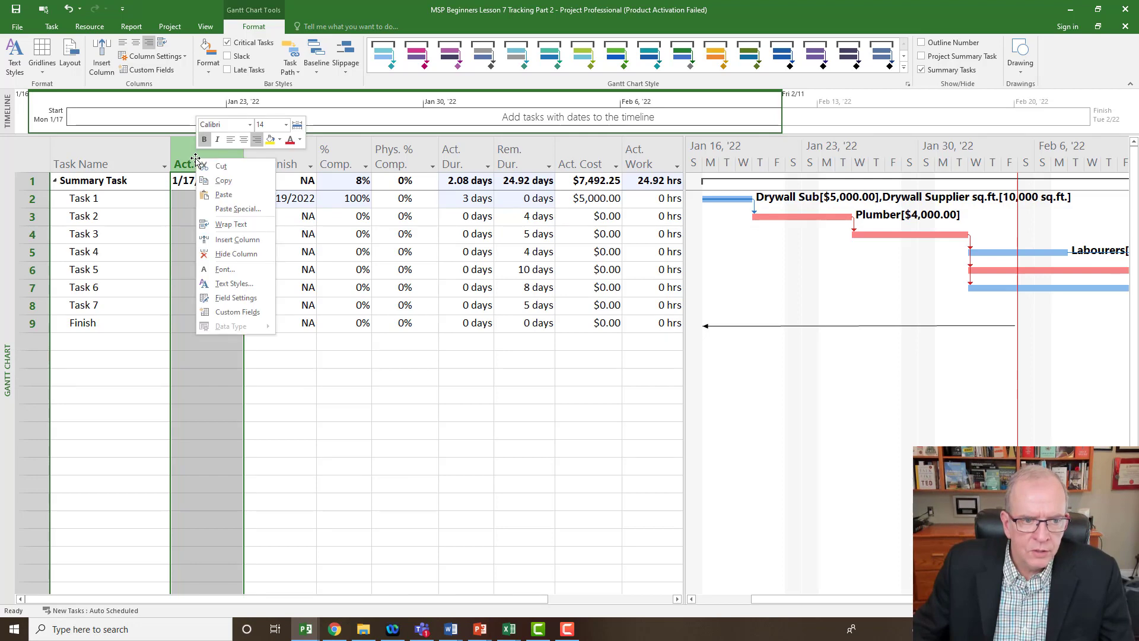
{"action": "left_click", "coordinate": [213, 239]}
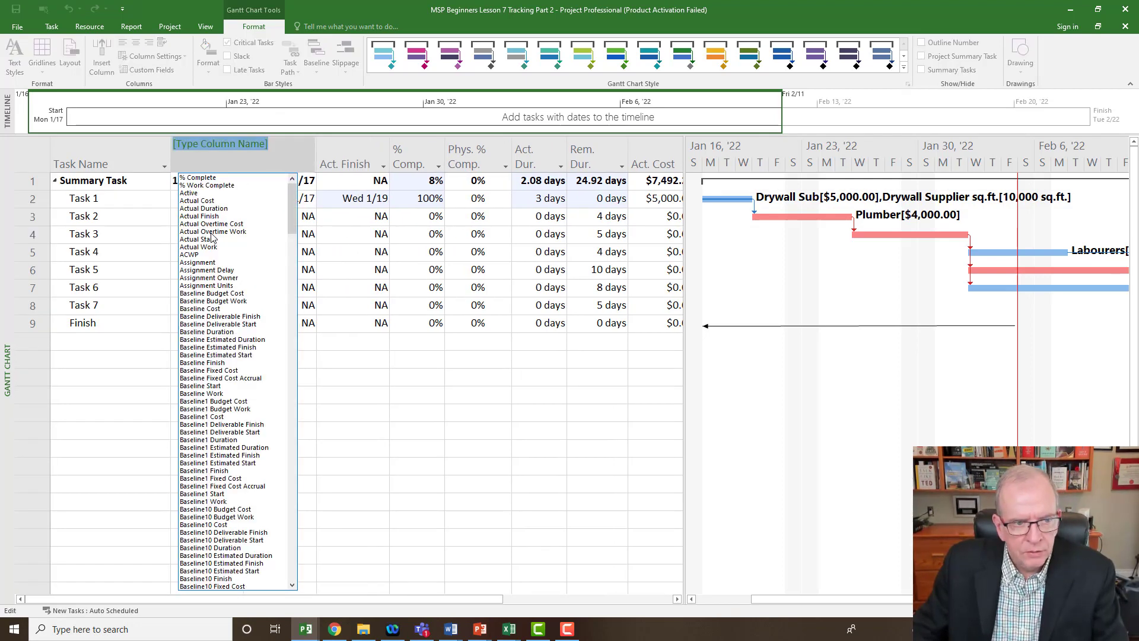
{"action": "type", "text": "date1"}
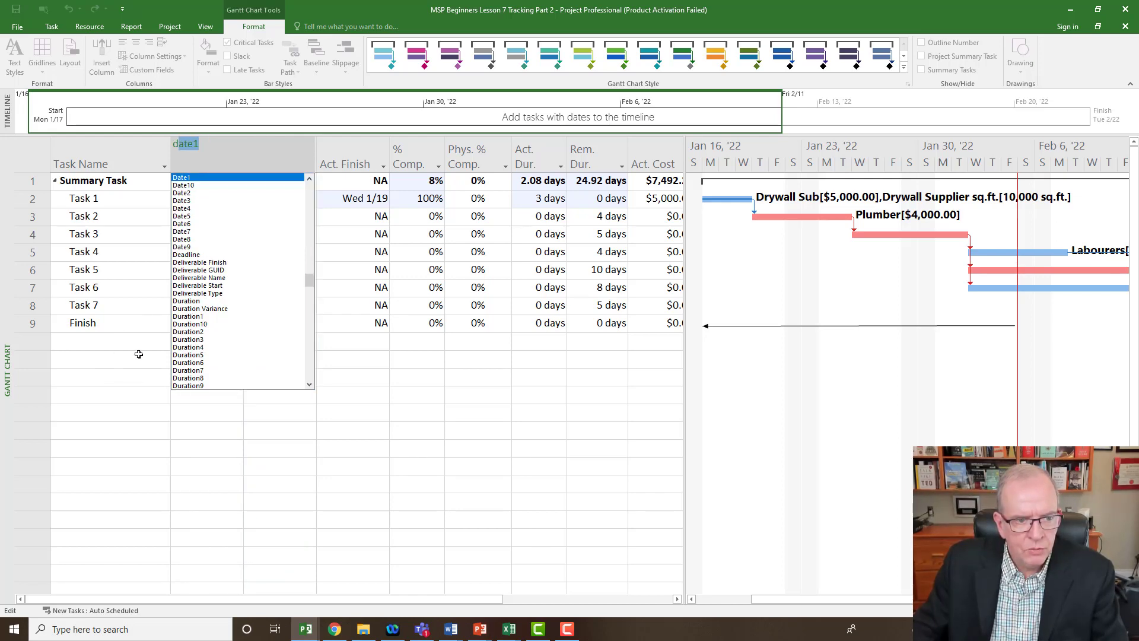
{"action": "left_click", "coordinate": [184, 301]}
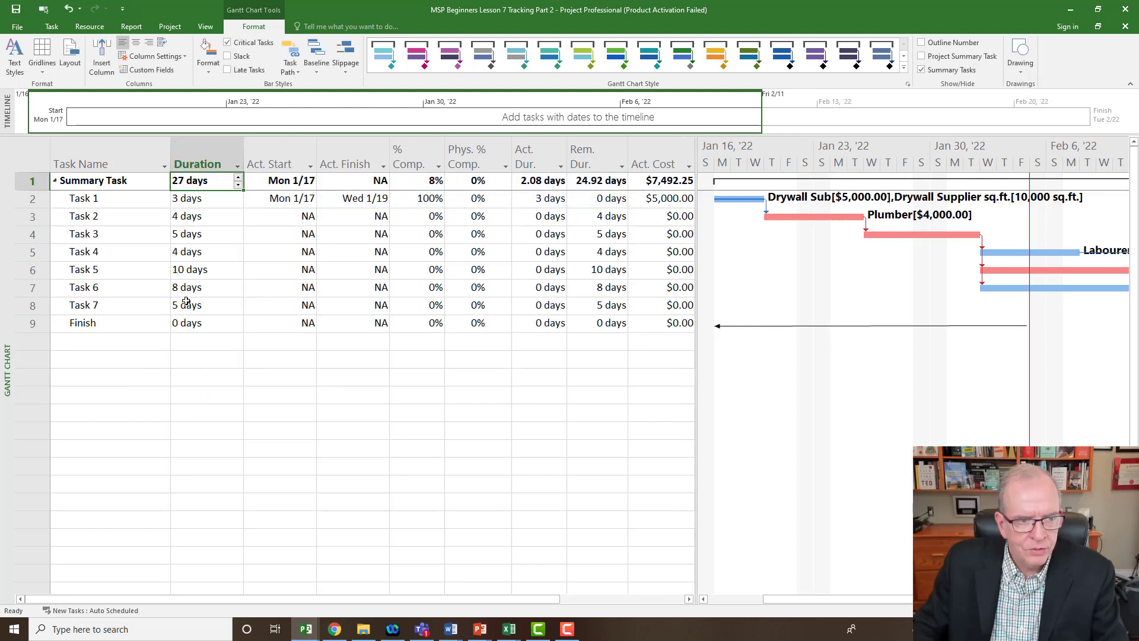
{"action": "left_click", "coordinate": [201, 151]}
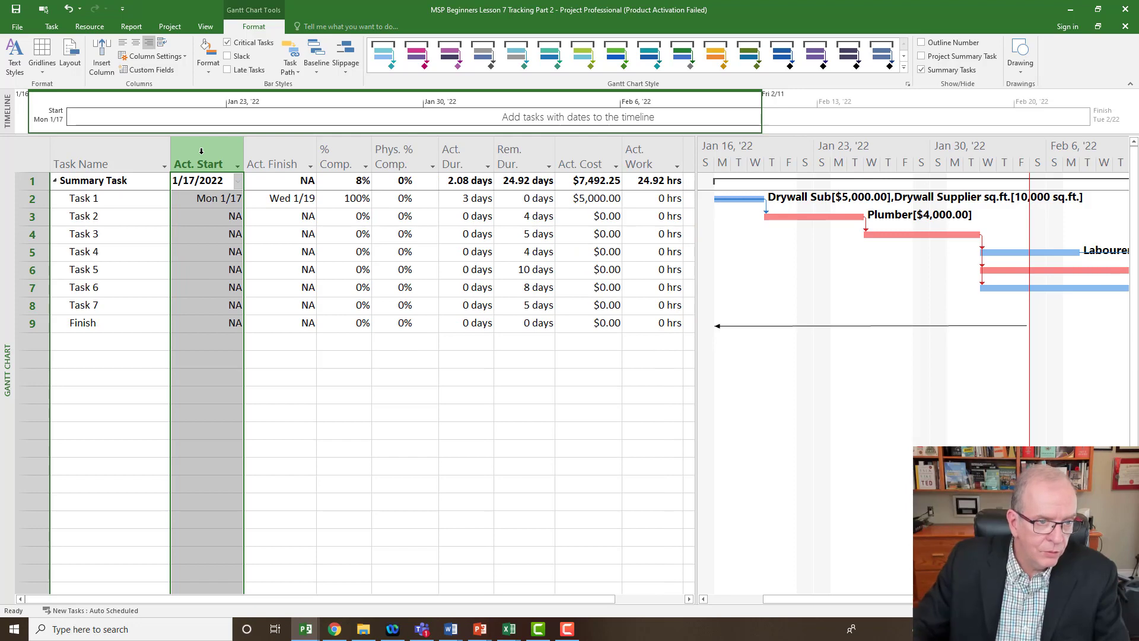
Insert the Duration column between Task Name and Act. Start in the Tracking table
{"action": "right_click", "coordinate": [202, 153]}
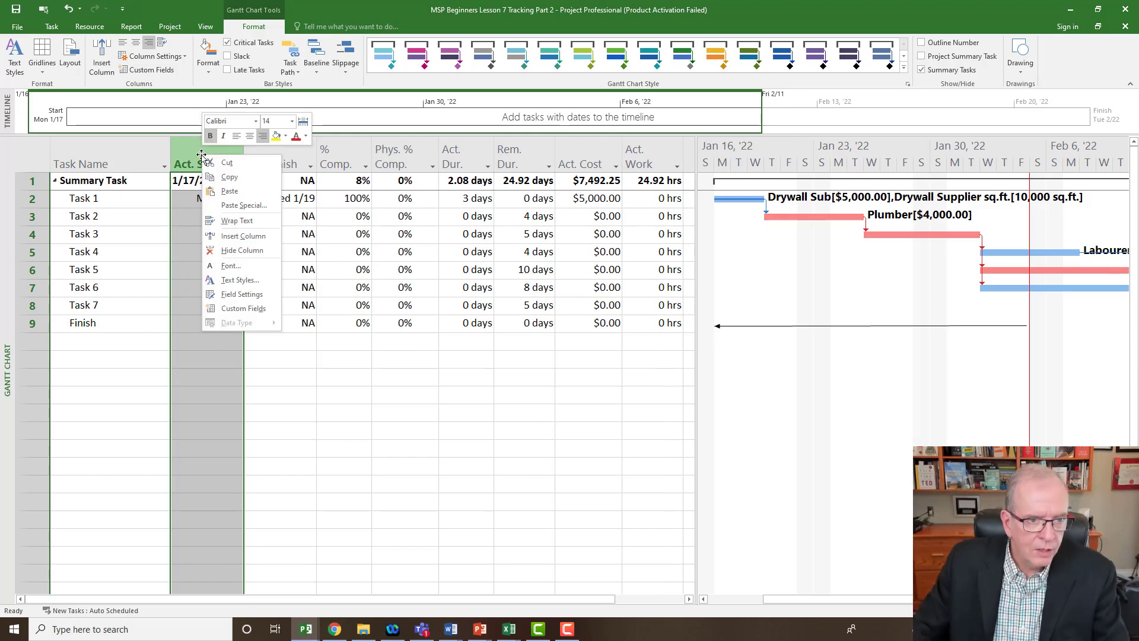
{"action": "left_click", "coordinate": [238, 236]}
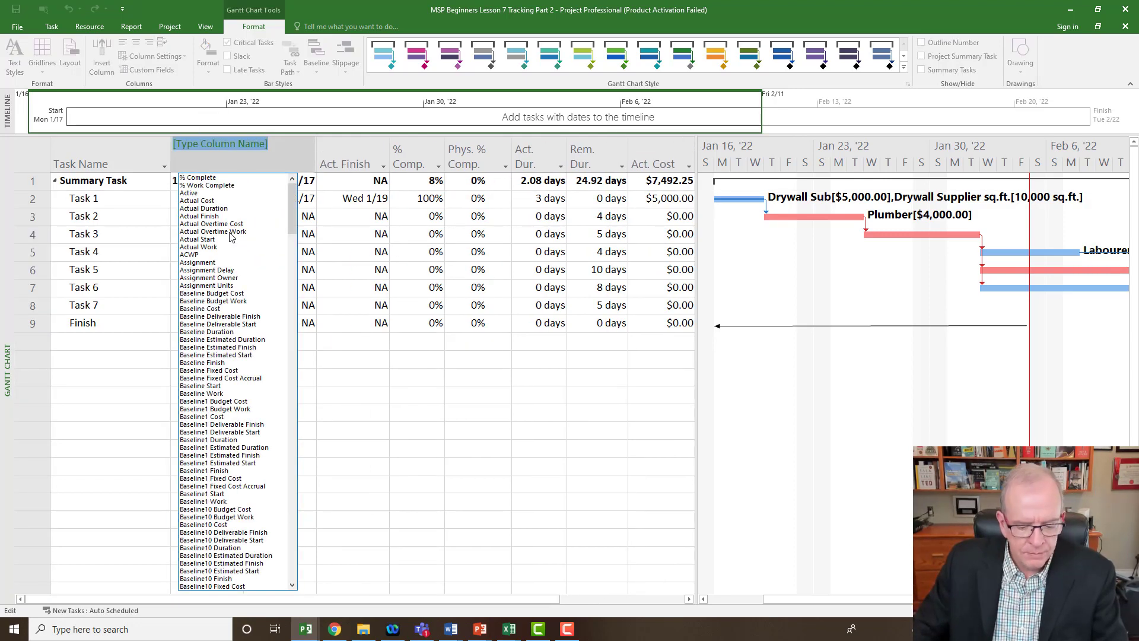
{"action": "type", "text": "date1"}
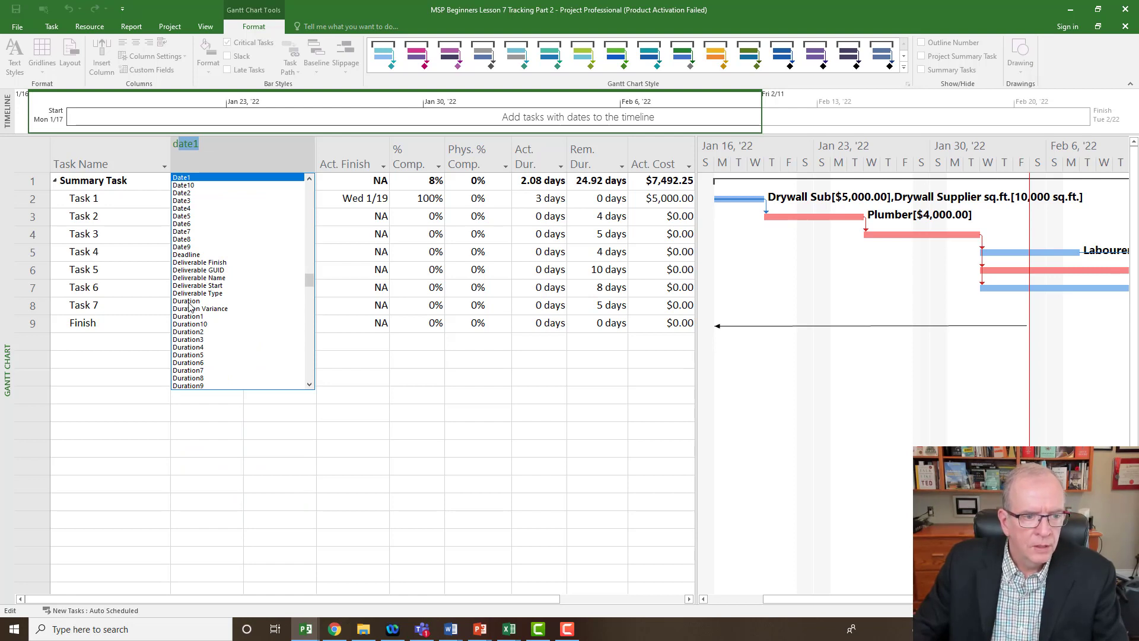
{"action": "left_click", "coordinate": [188, 302]}
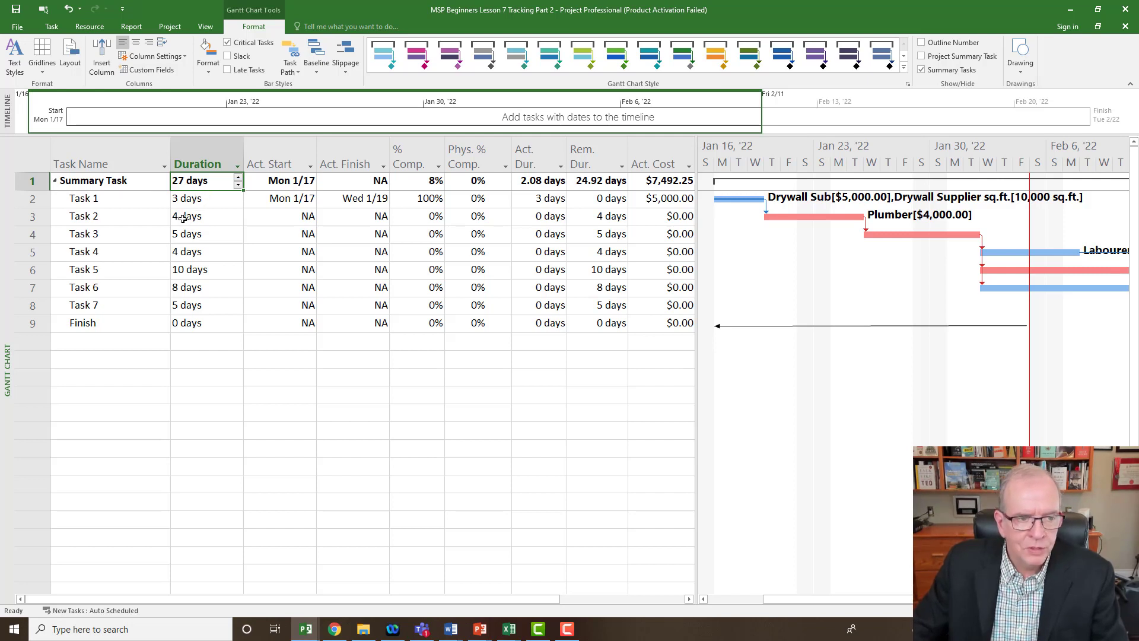
Narrow the Duration column in the Tracking table
{"action": "left_click_drag", "start_coordinate": [244, 153], "coordinate": [232, 152]}
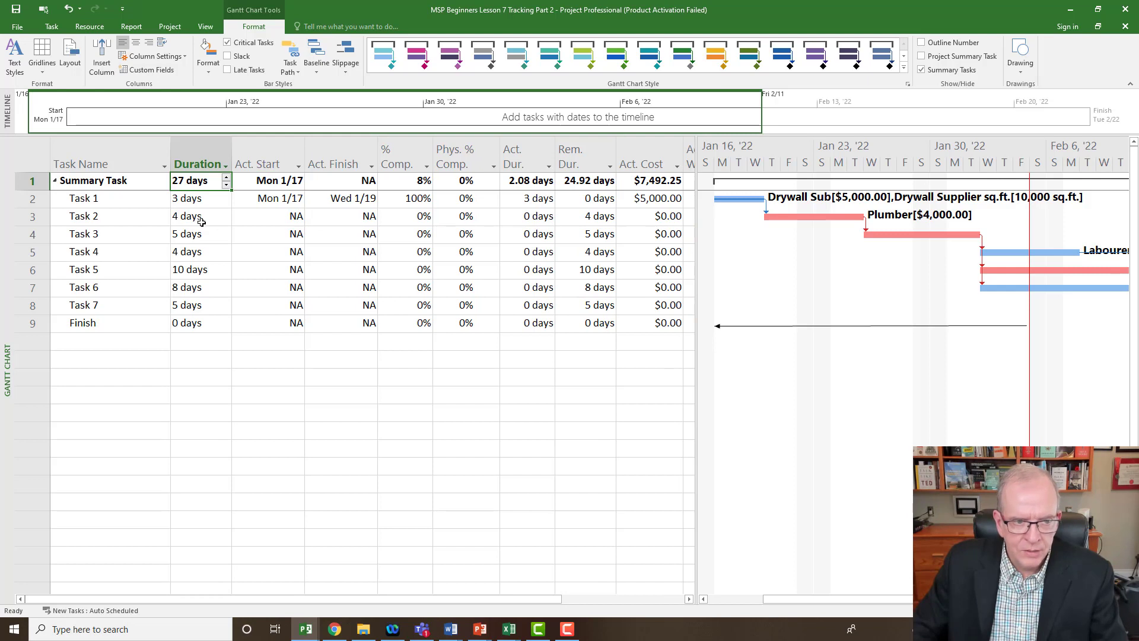
{"action": "left_click", "coordinate": [201, 219]}
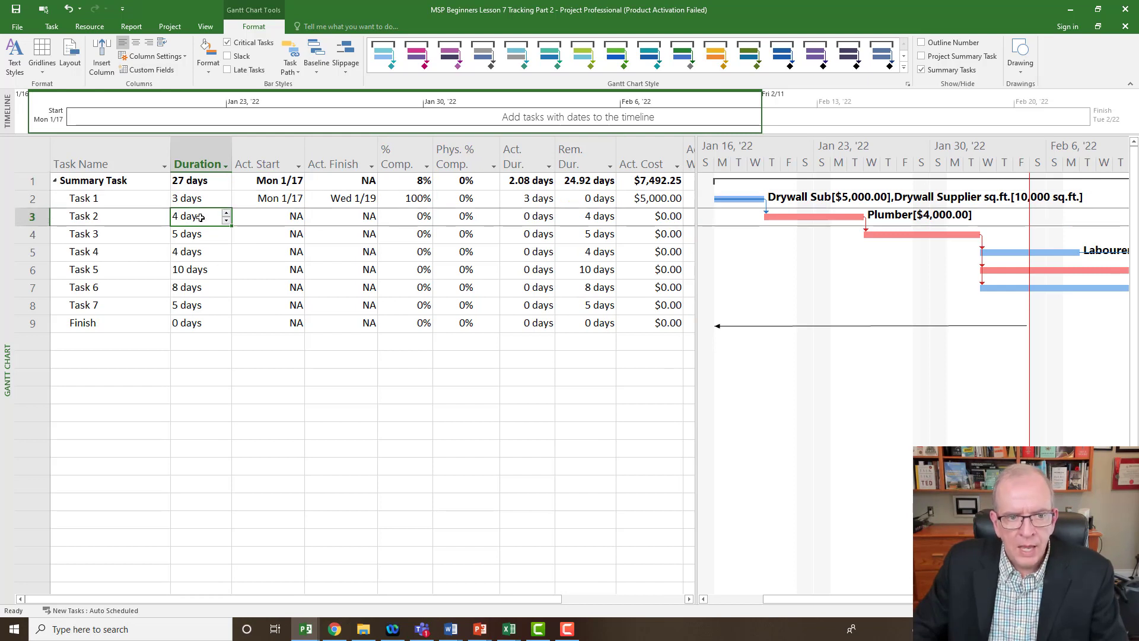
Insert a Baseline Duration column before the Duration column and compare Task 1's values in the two columns
{"action": "left_click", "coordinate": [209, 150]}
{"action": "right_click", "coordinate": [208, 155]}
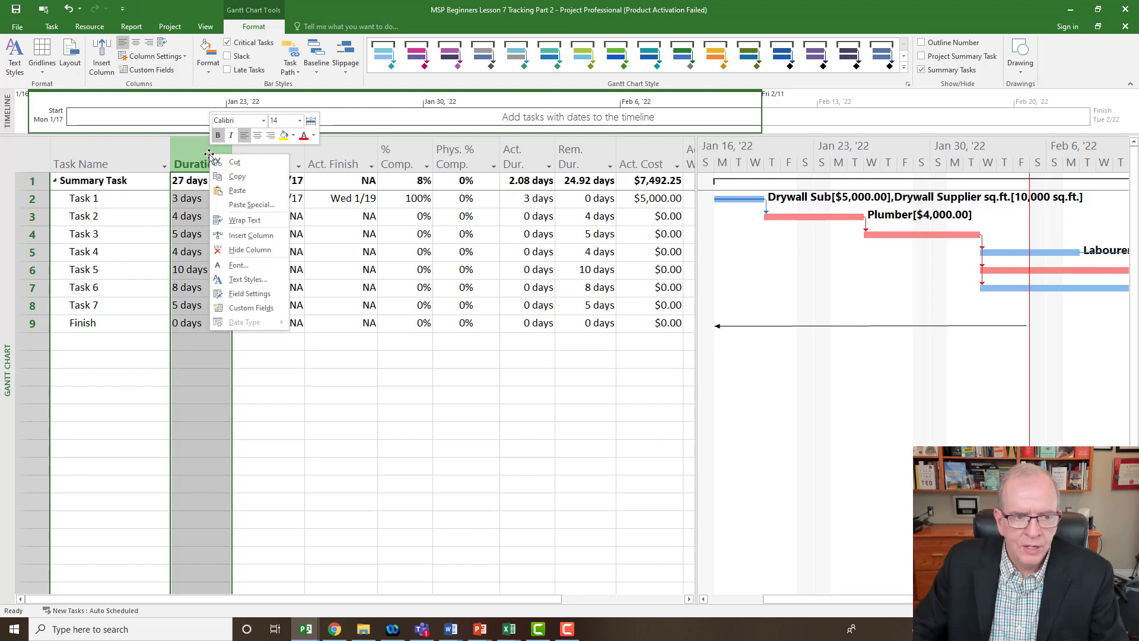
{"action": "left_click", "coordinate": [227, 236]}
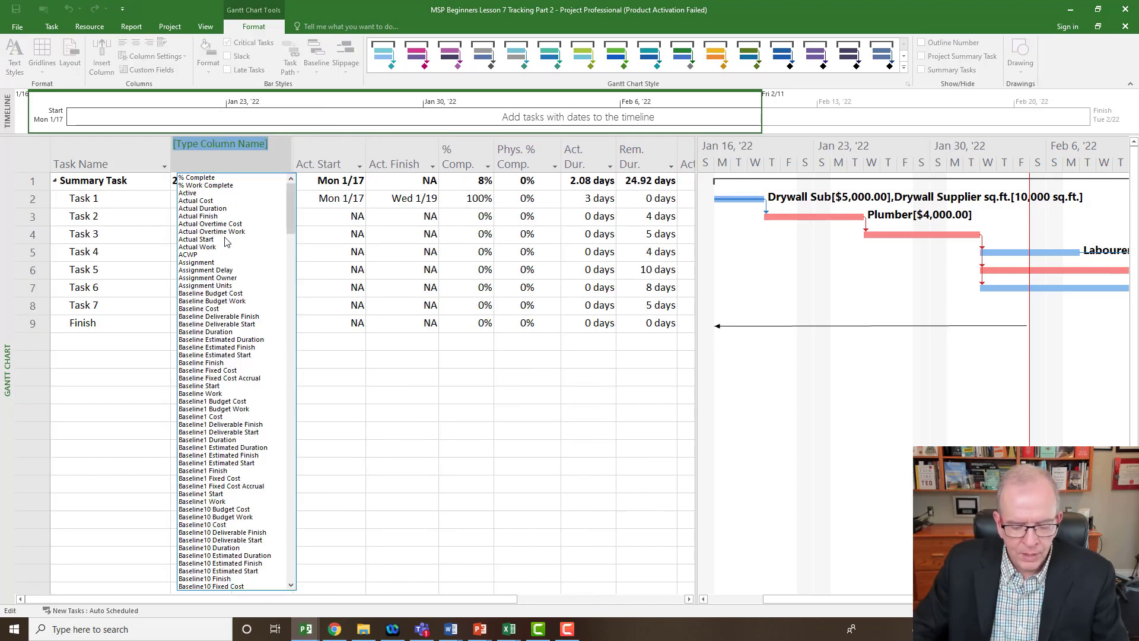
{"action": "type", "text": "baseline Budget Cost"}
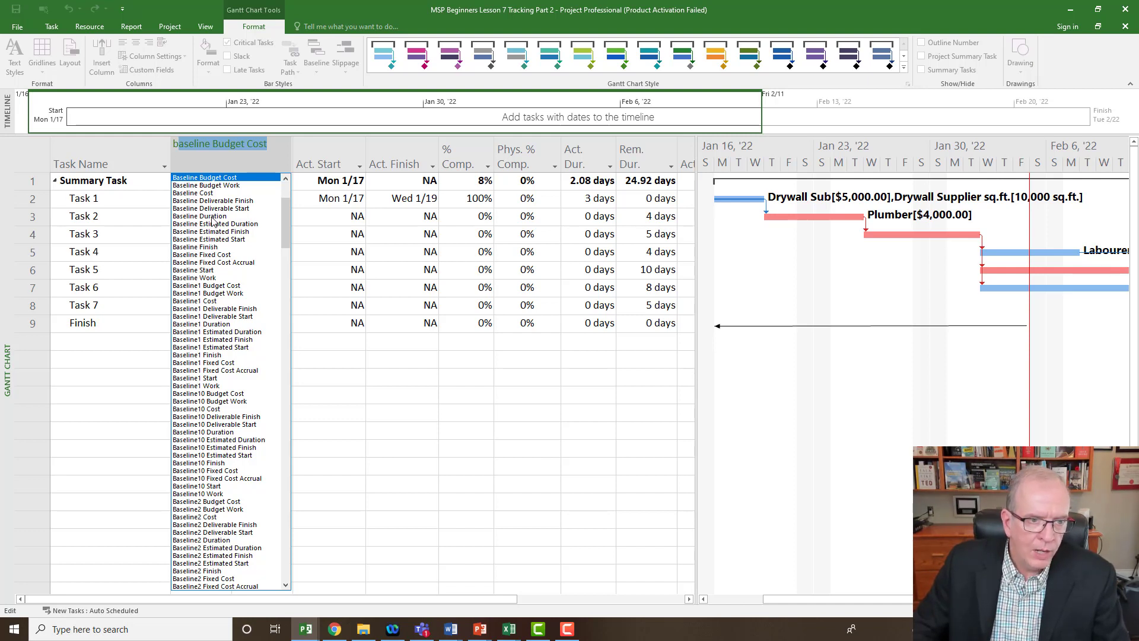
{"action": "left_click", "coordinate": [212, 217]}
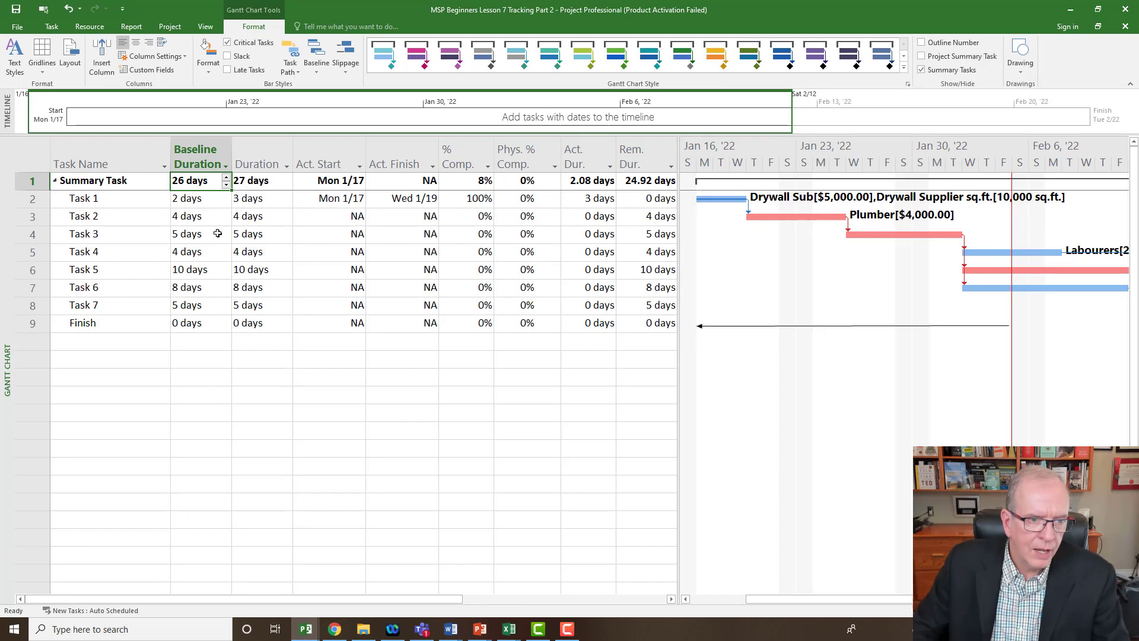
{"action": "left_click", "coordinate": [217, 199]}
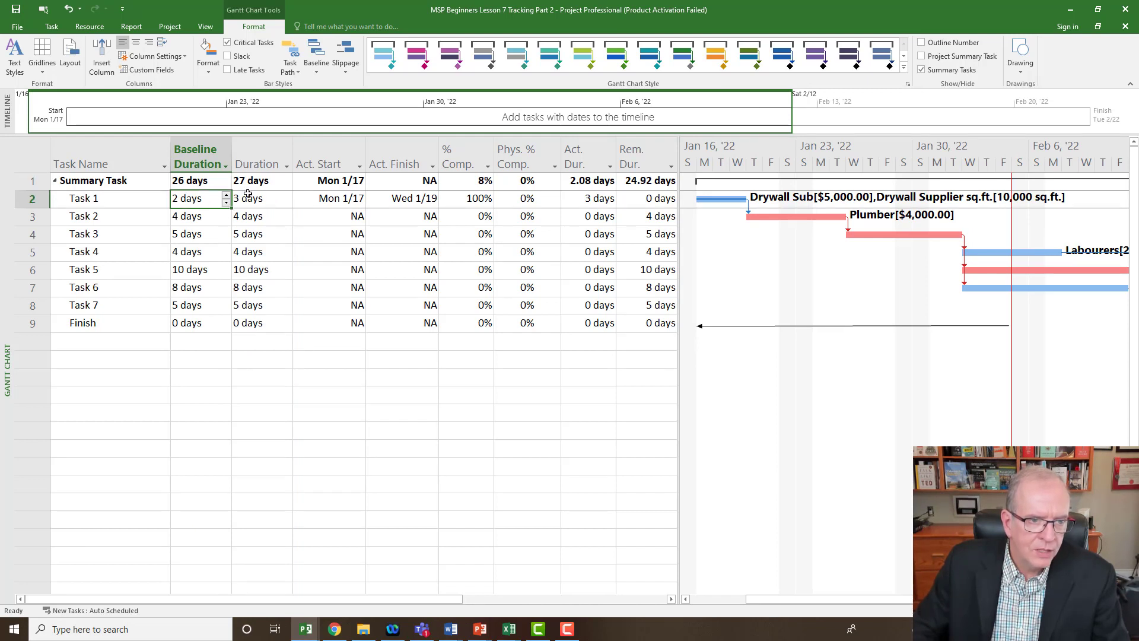
{"action": "left_click", "coordinate": [248, 198]}
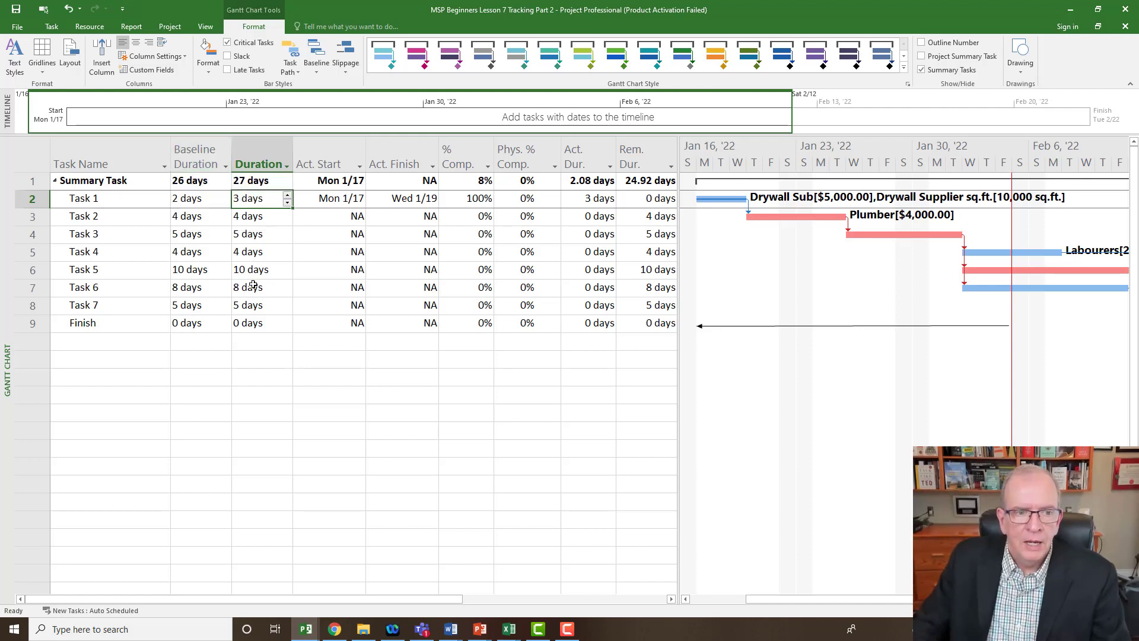
Remove the Baseline Duration column from the table, undoing the extra deletion of the Duration column
{"action": "left_click", "coordinate": [205, 140]}
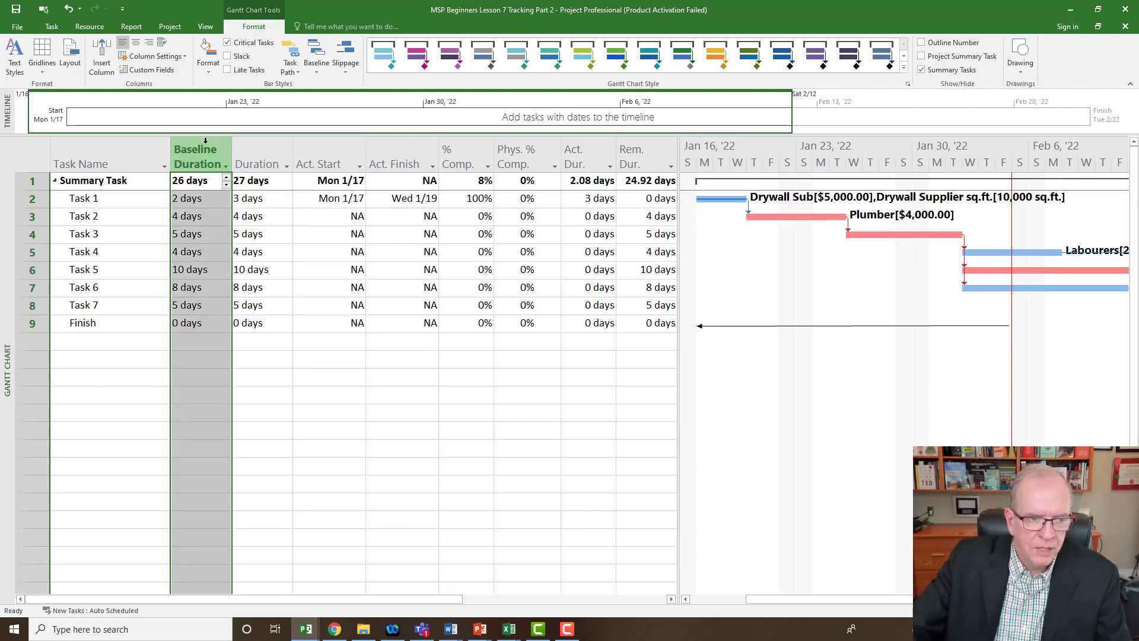
{"action": "key", "text": "Delete"}
{"action": "key", "text": "Delete"}
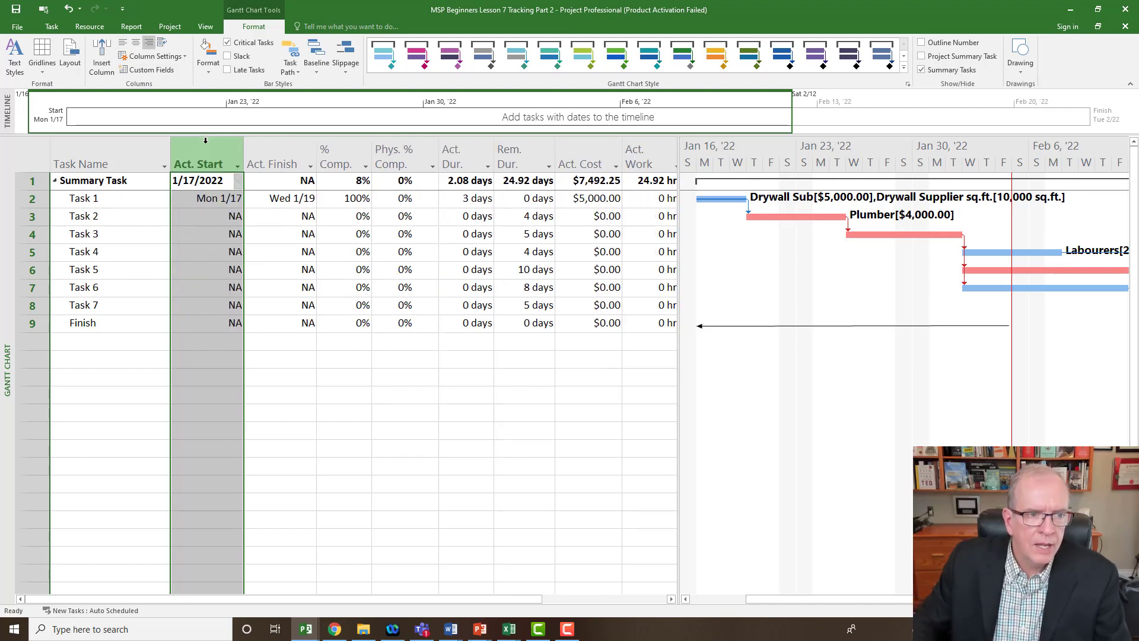
{"action": "left_click", "coordinate": [70, 7]}
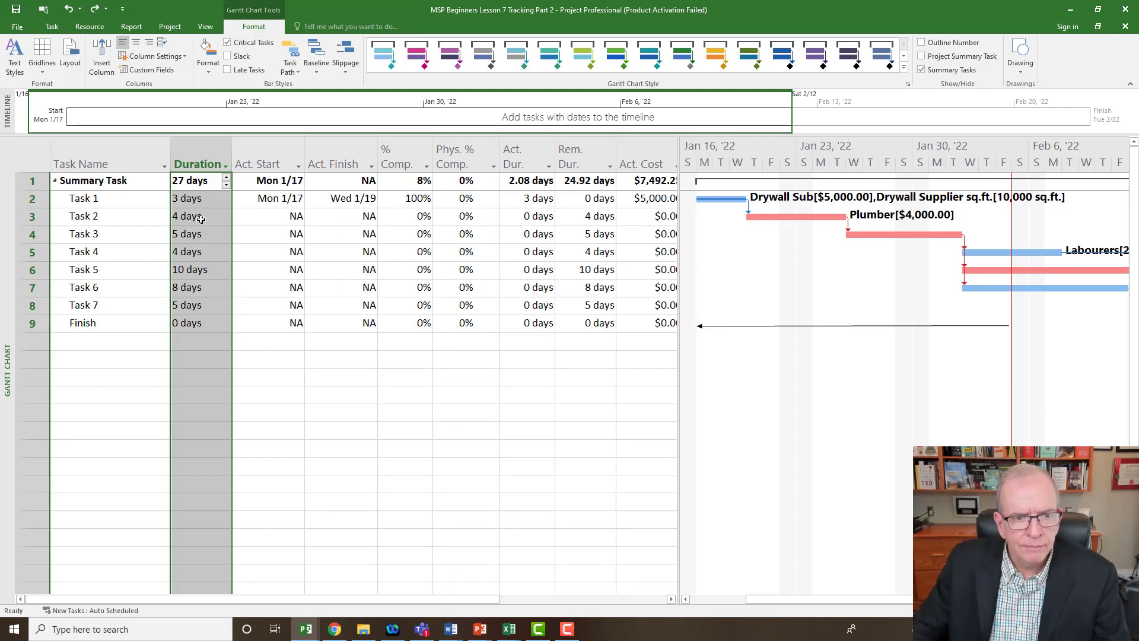
Check Task 2's scheduled dates on its Gantt bar and set its actual start to 1/19/2022
{"action": "left_click", "coordinate": [30, 219]}
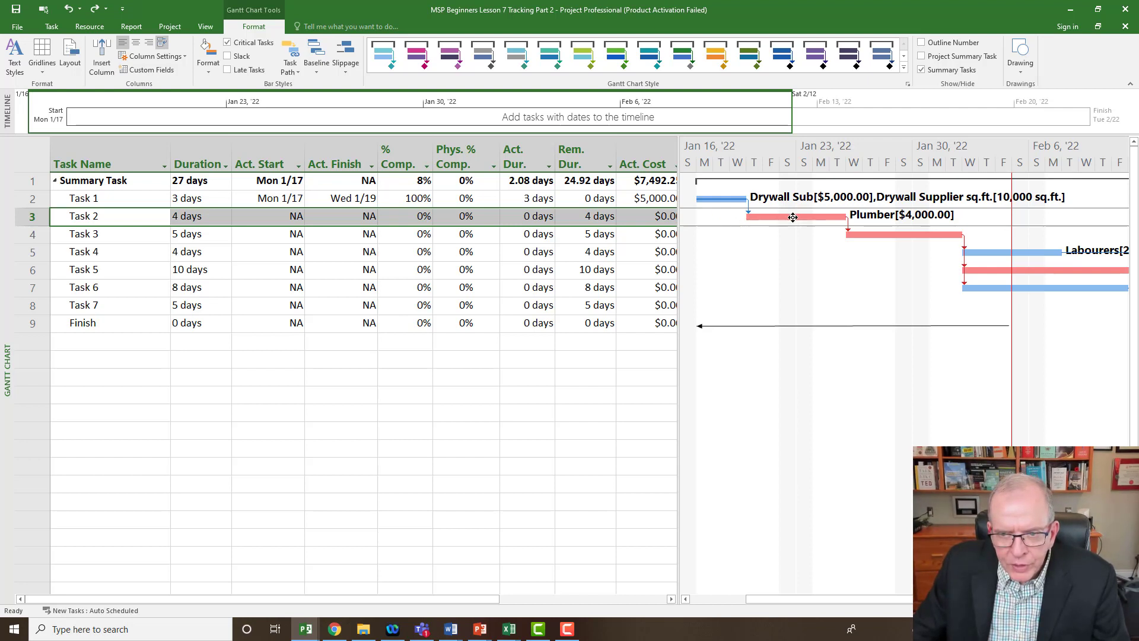
{"action": "left_click", "coordinate": [284, 218]}
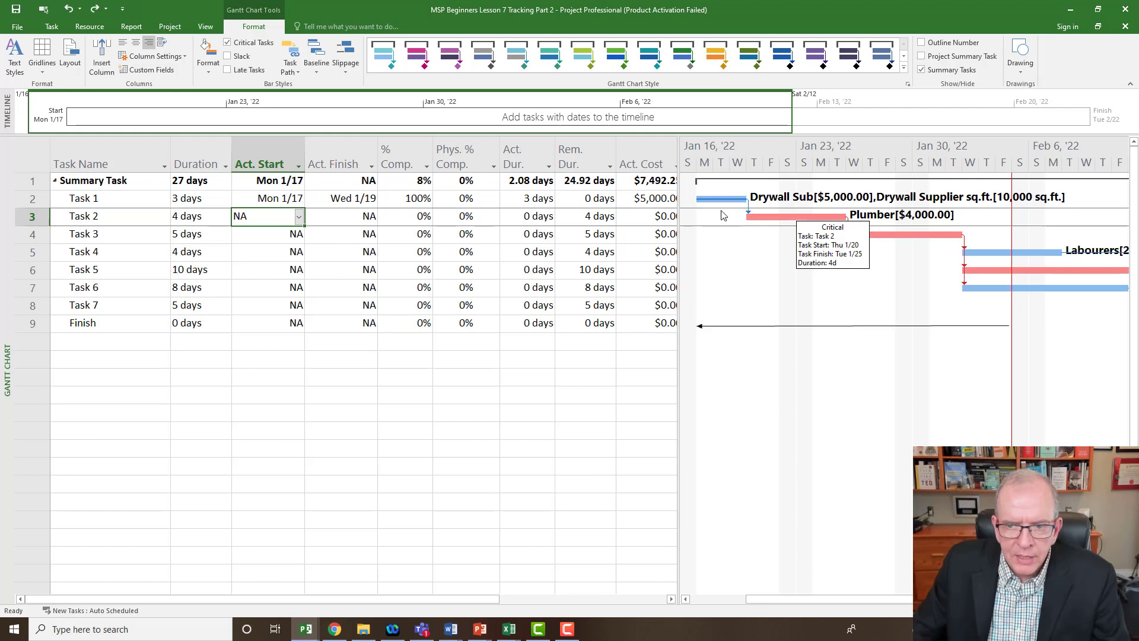
{"action": "left_click", "coordinate": [299, 218]}
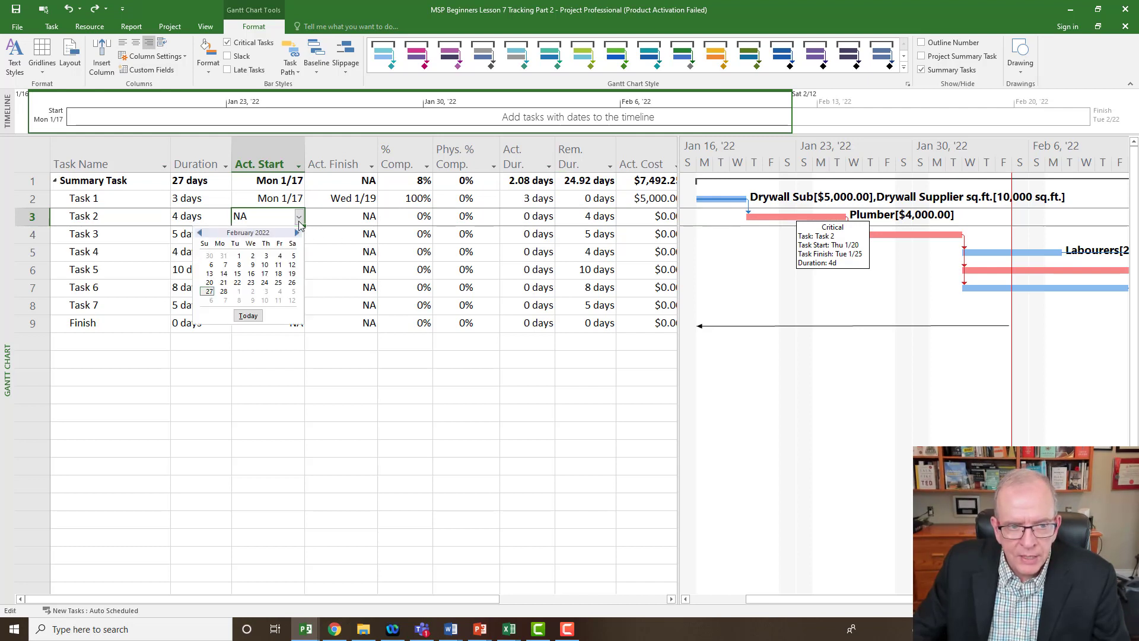
{"action": "left_click", "coordinate": [199, 233]}
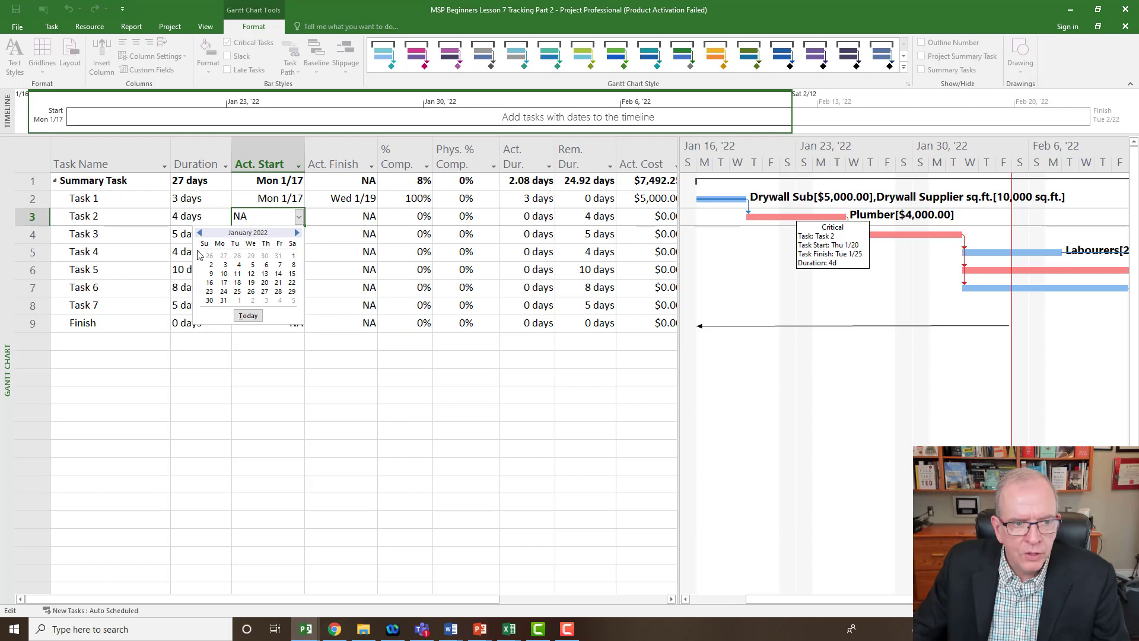
{"action": "left_click", "coordinate": [239, 283]}
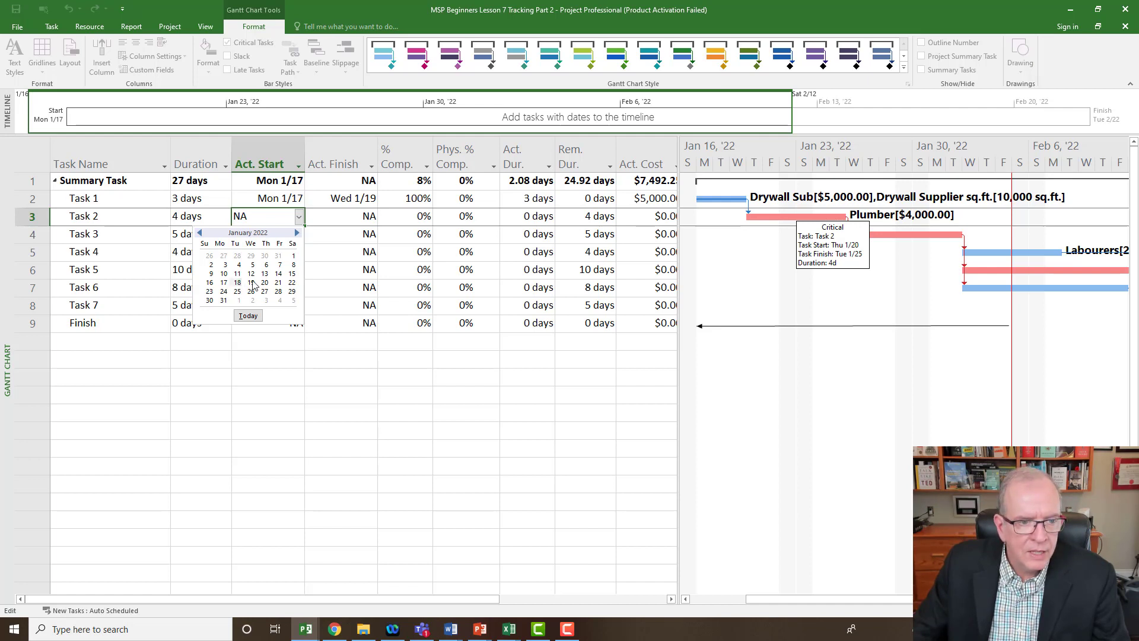
{"action": "left_click", "coordinate": [252, 283]}
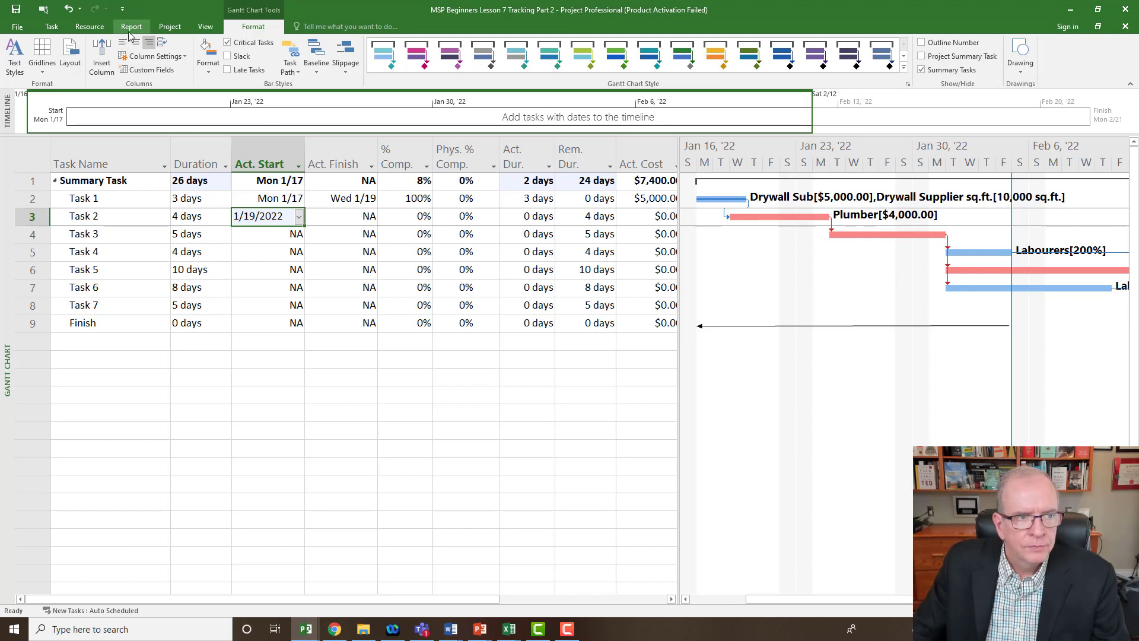
Mark Task 2 as 100% complete
{"action": "left_click", "coordinate": [59, 27]}
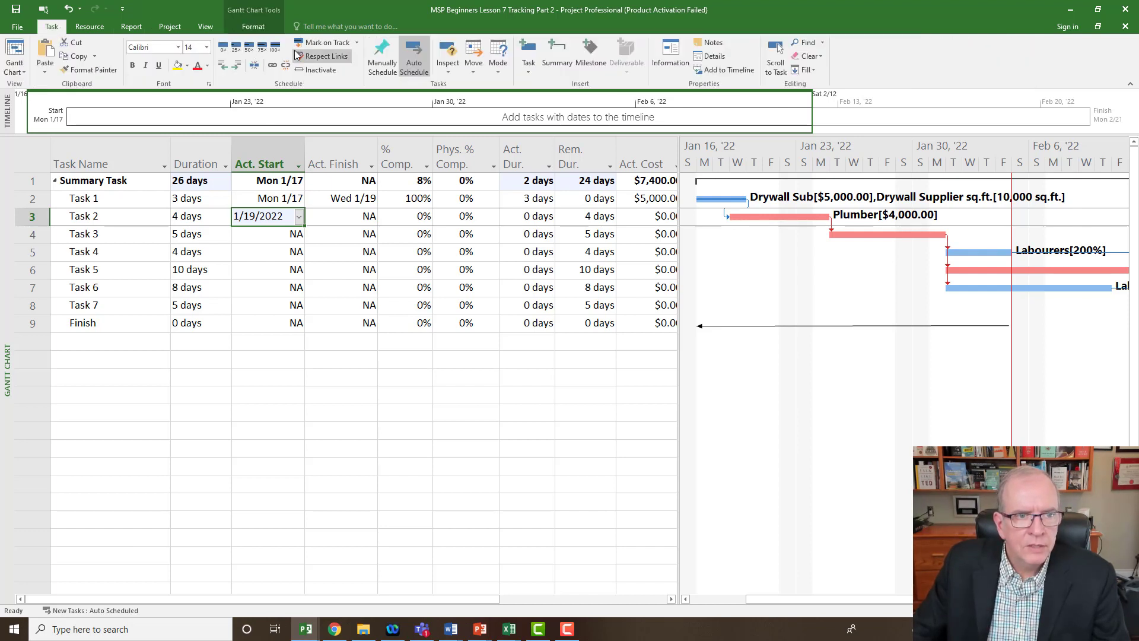
{"action": "left_click", "coordinate": [276, 47]}
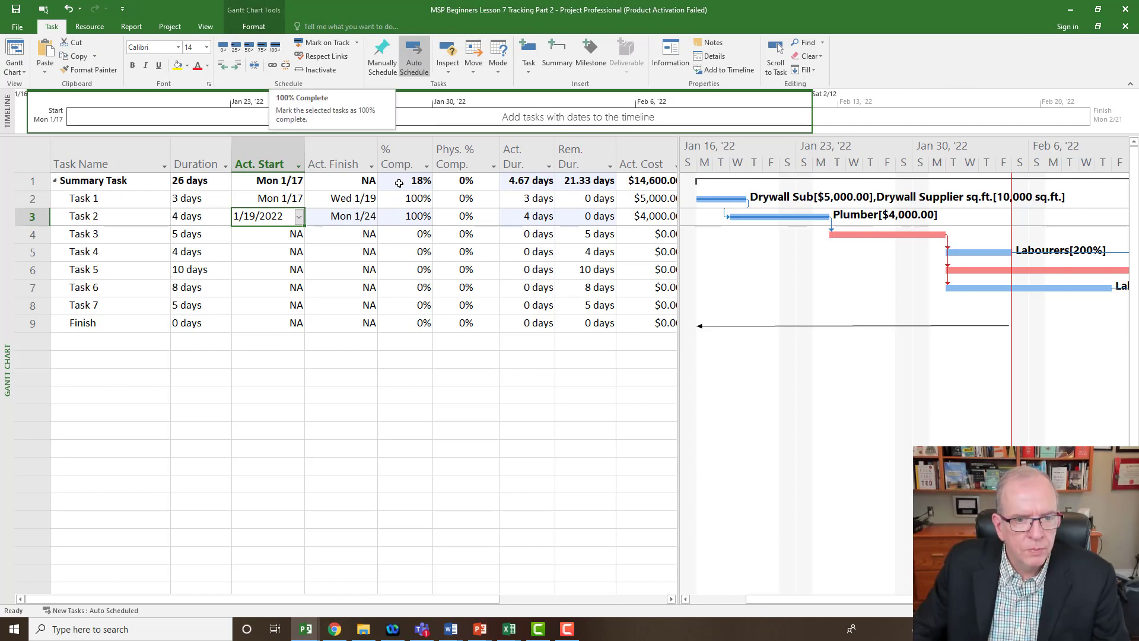
{"action": "left_click", "coordinate": [425, 219]}
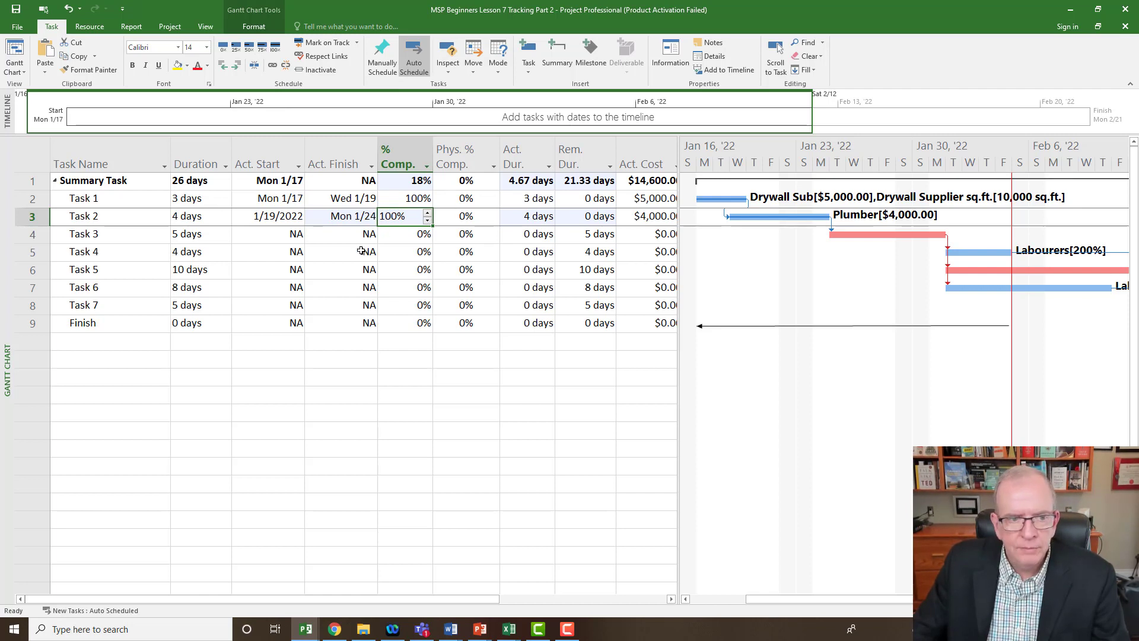
Set Task 3's duration to 7 days
{"action": "left_click", "coordinate": [292, 237]}
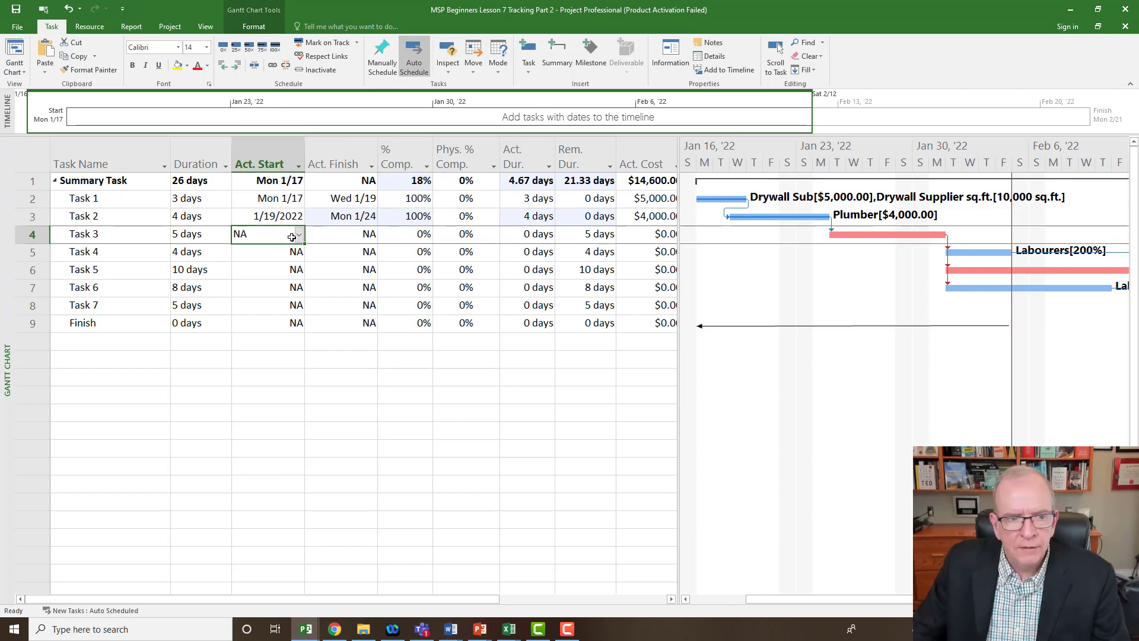
{"action": "left_click", "coordinate": [208, 236]}
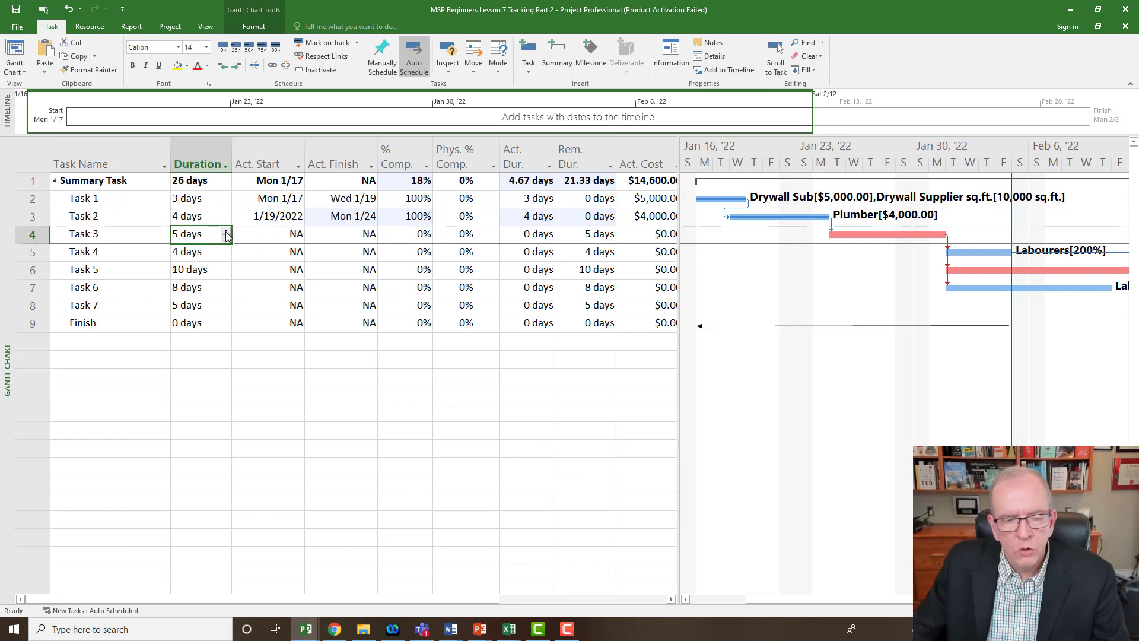
{"action": "left_click", "coordinate": [226, 233]}
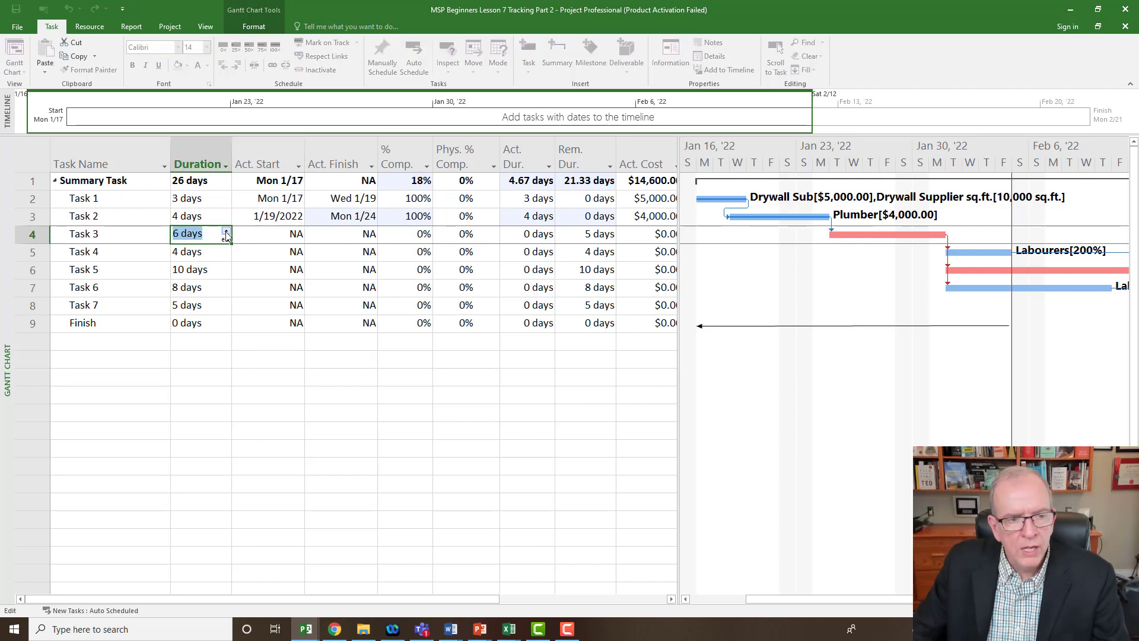
{"action": "left_click", "coordinate": [150, 259]}
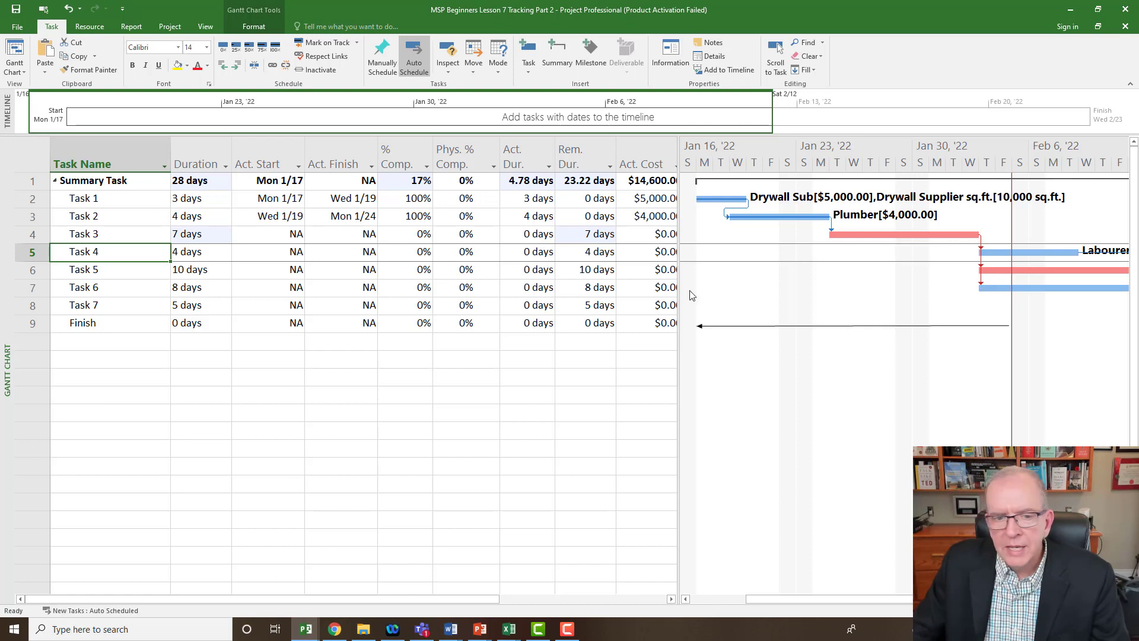
Review Tasks 2 and 5 against the status date line and select Task 5
{"action": "left_click", "coordinate": [129, 269]}
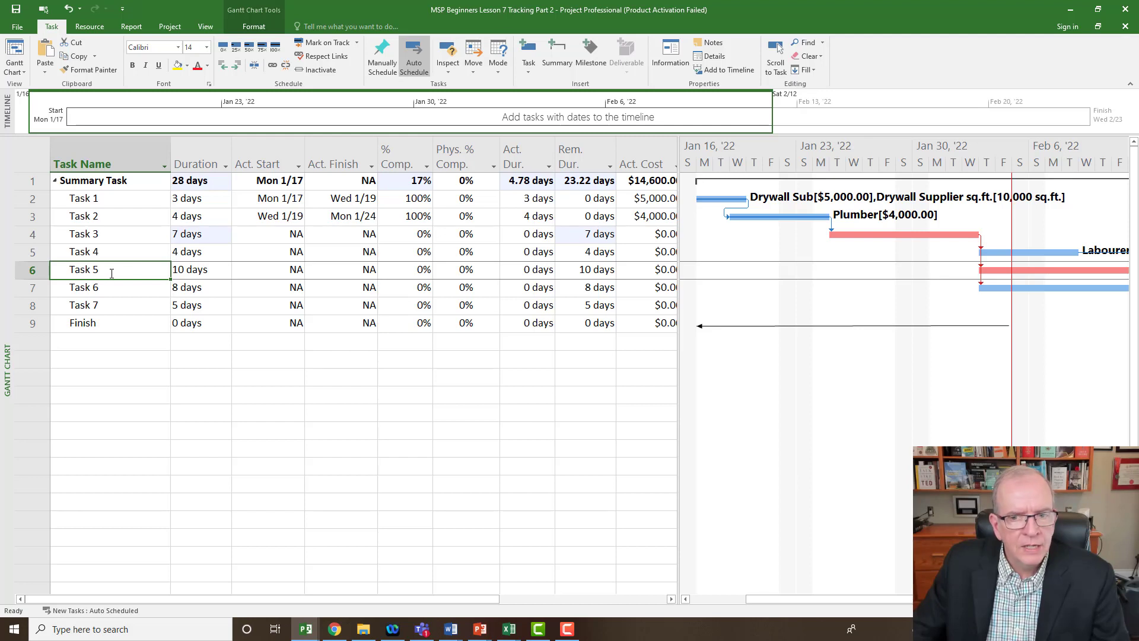
{"action": "left_click", "coordinate": [114, 213]}
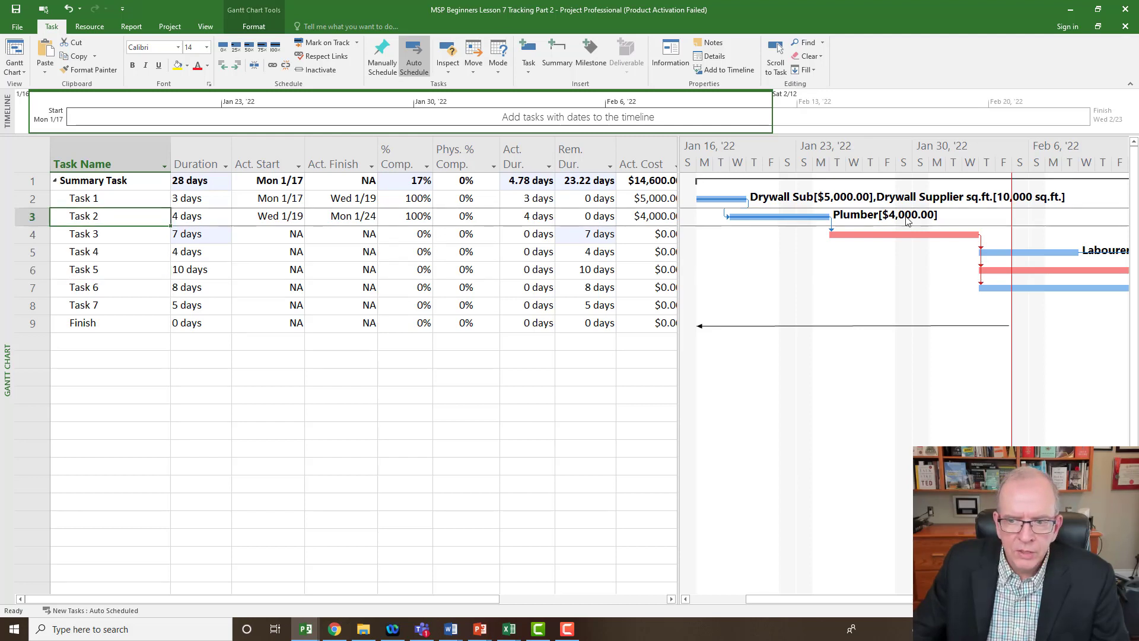
{"action": "left_click", "coordinate": [129, 272]}
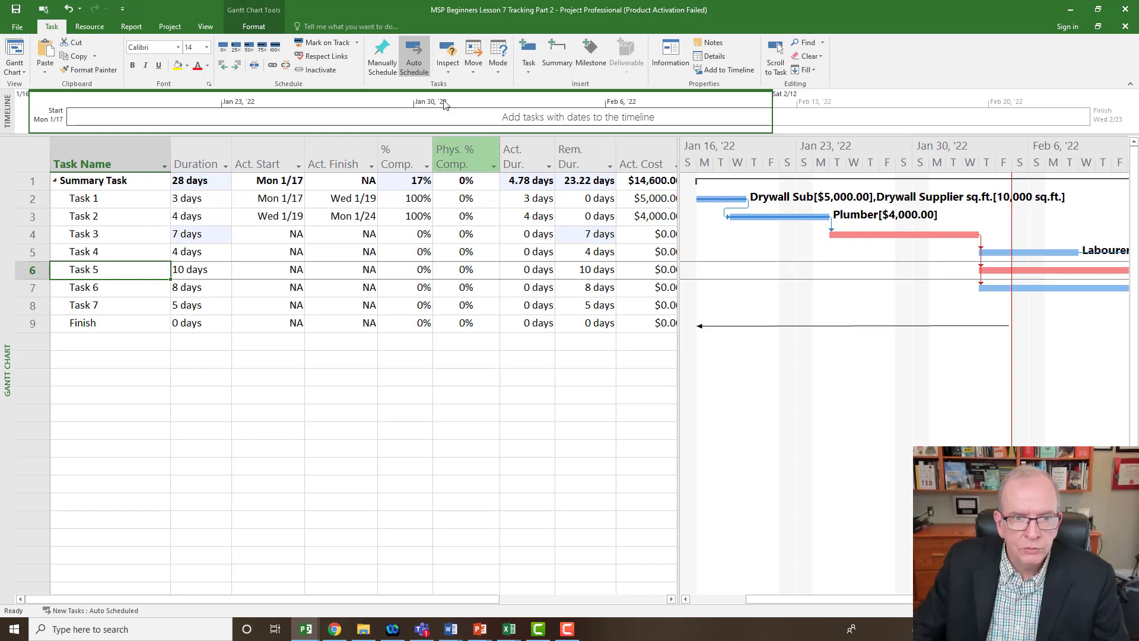
{"action": "left_click", "coordinate": [473, 73]}
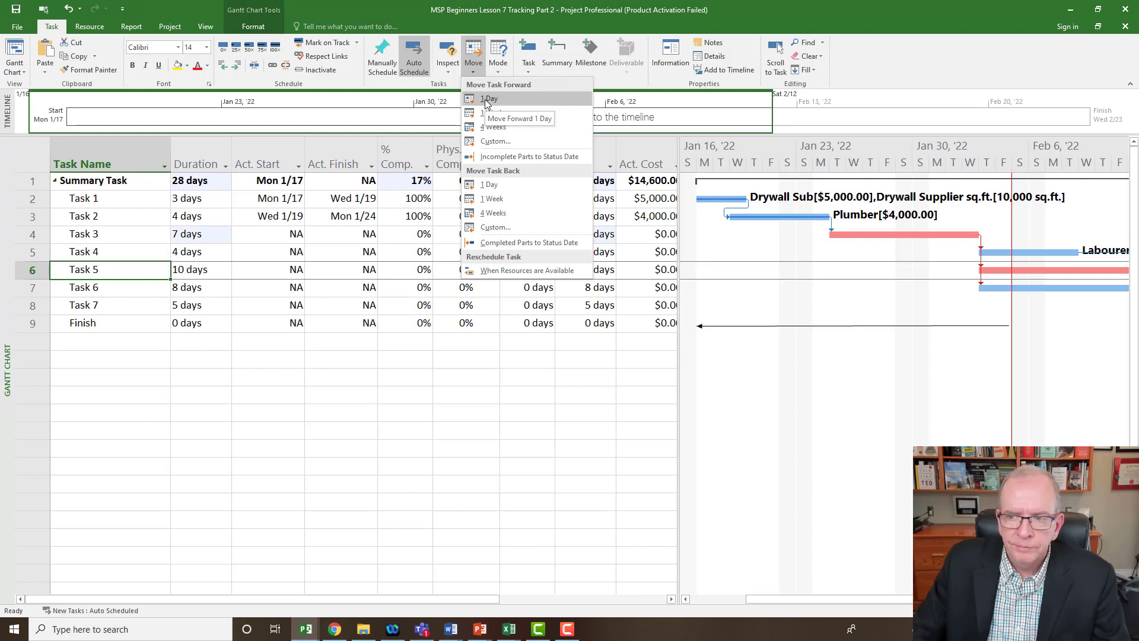
{"action": "left_click", "coordinate": [489, 143]}
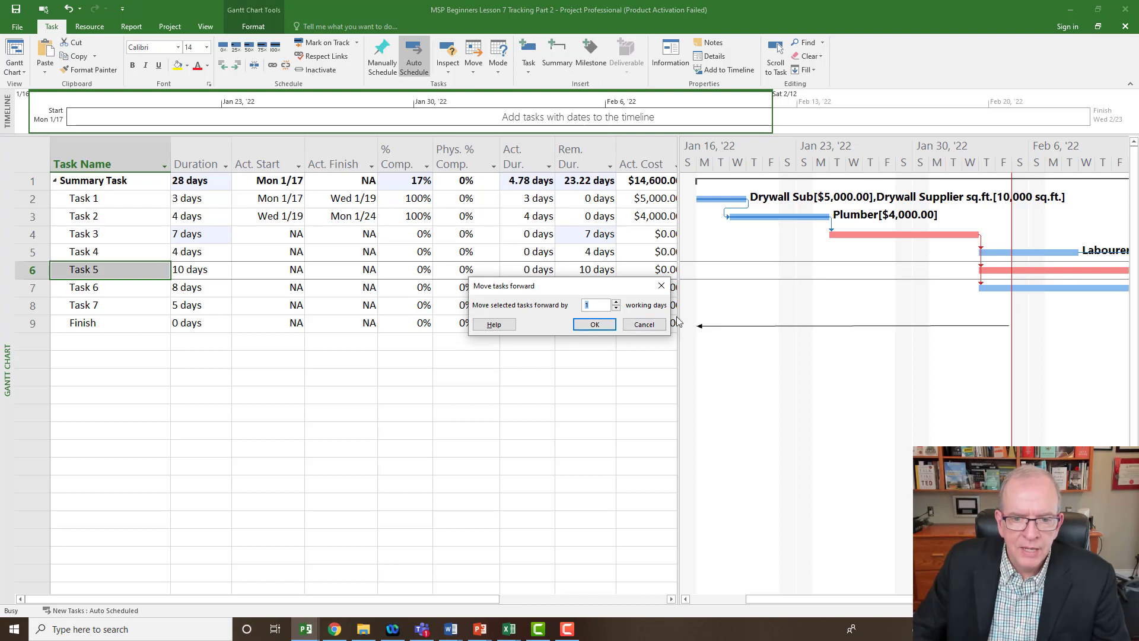
{"action": "left_click", "coordinate": [661, 287]}
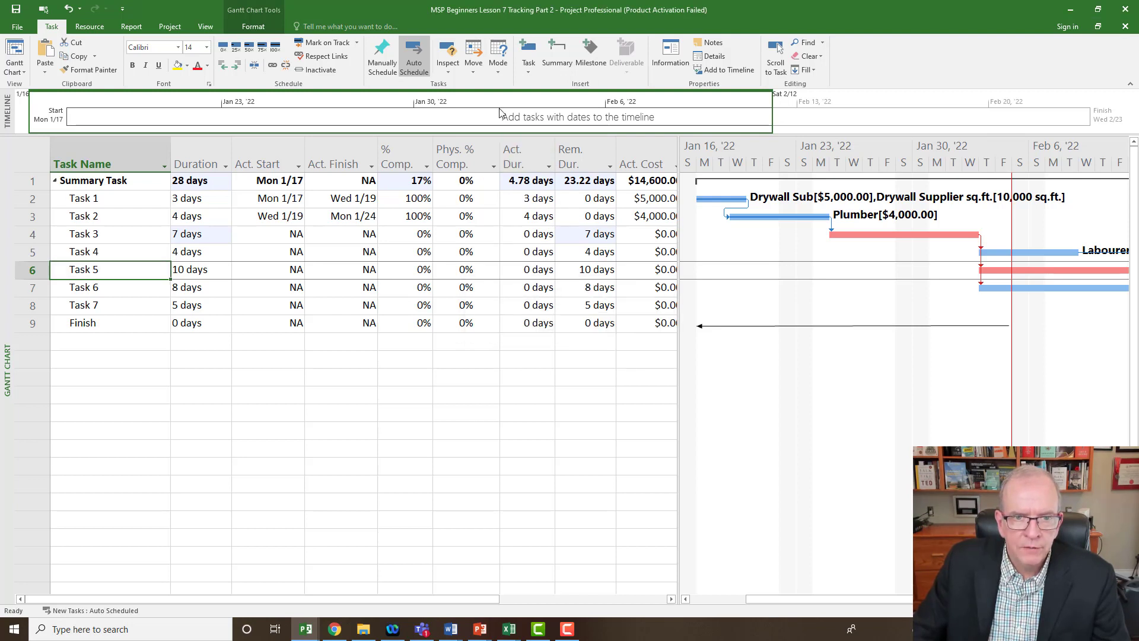
Move the incomplete parts of Task 5 forward to the status date
{"action": "left_click", "coordinate": [472, 72]}
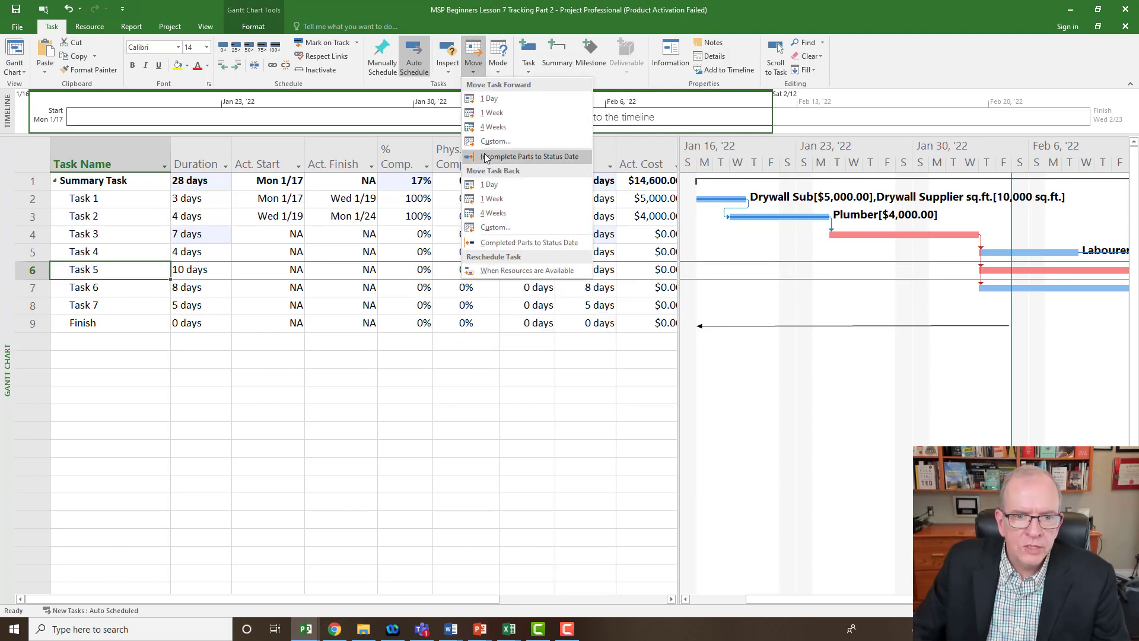
{"action": "left_click", "coordinate": [530, 157]}
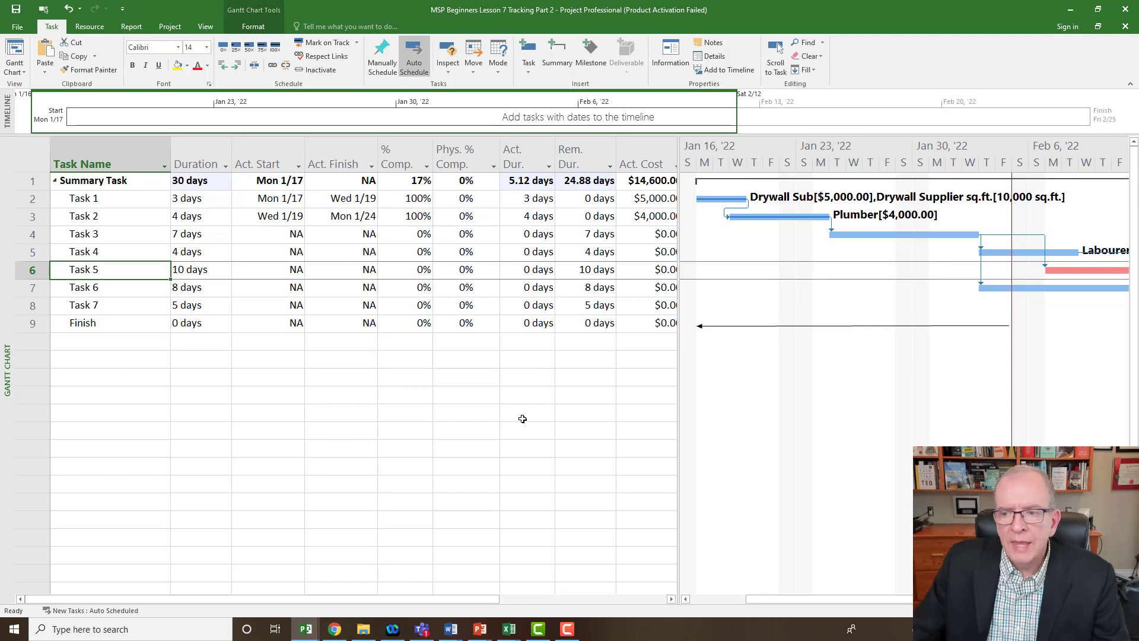
Switch the task sheet to the Entry table and examine Task 5's bar and constraint indicator against its predecessor
{"action": "left_click", "coordinate": [46, 170]}
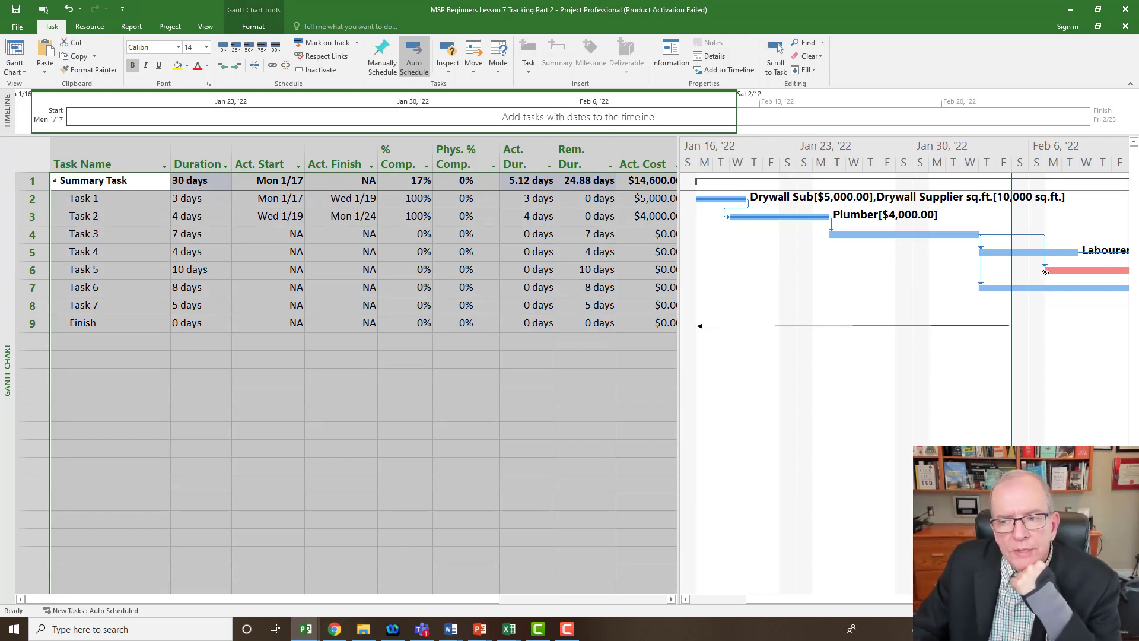
{"action": "mouse_move", "coordinate": [1054, 273]}
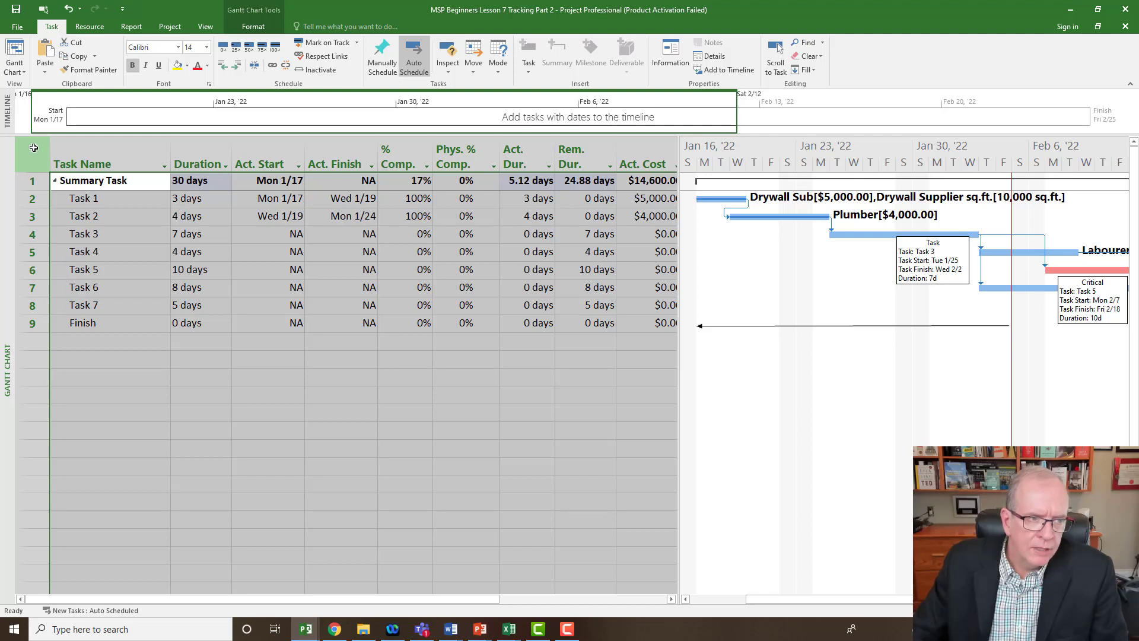
{"action": "right_click", "coordinate": [33, 148]}
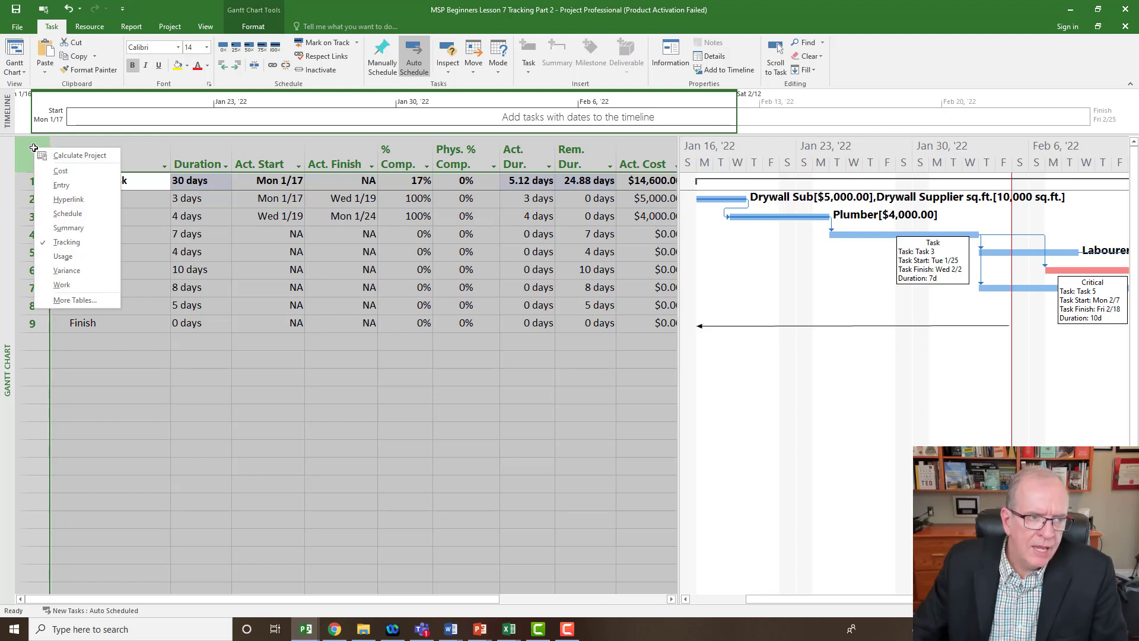
{"action": "left_click", "coordinate": [44, 186]}
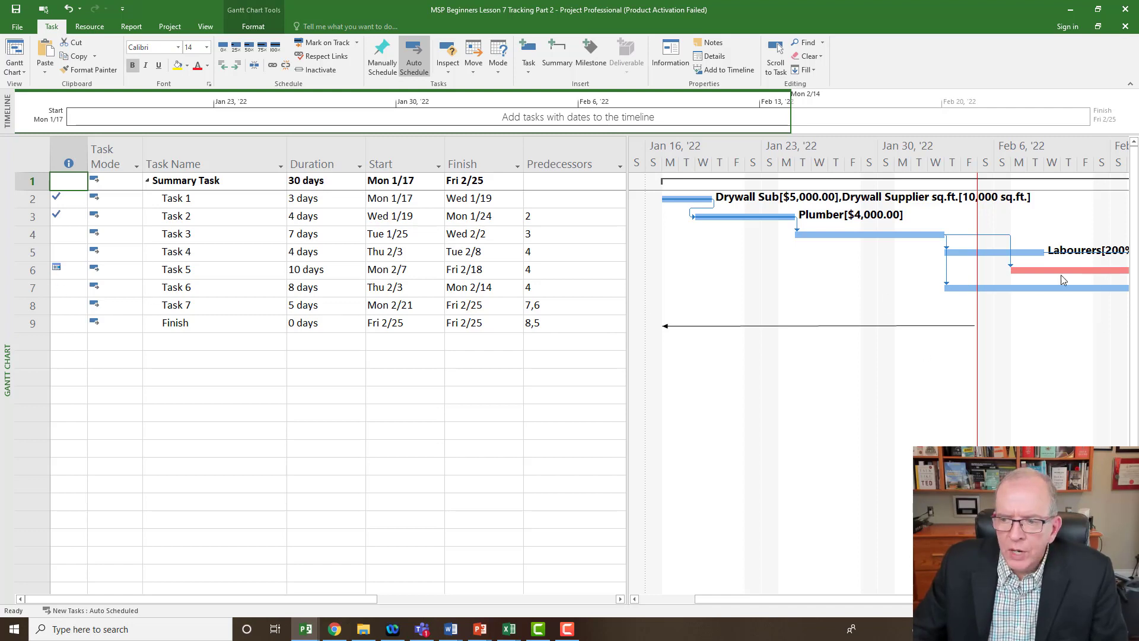
{"action": "mouse_move", "coordinate": [1018, 271]}
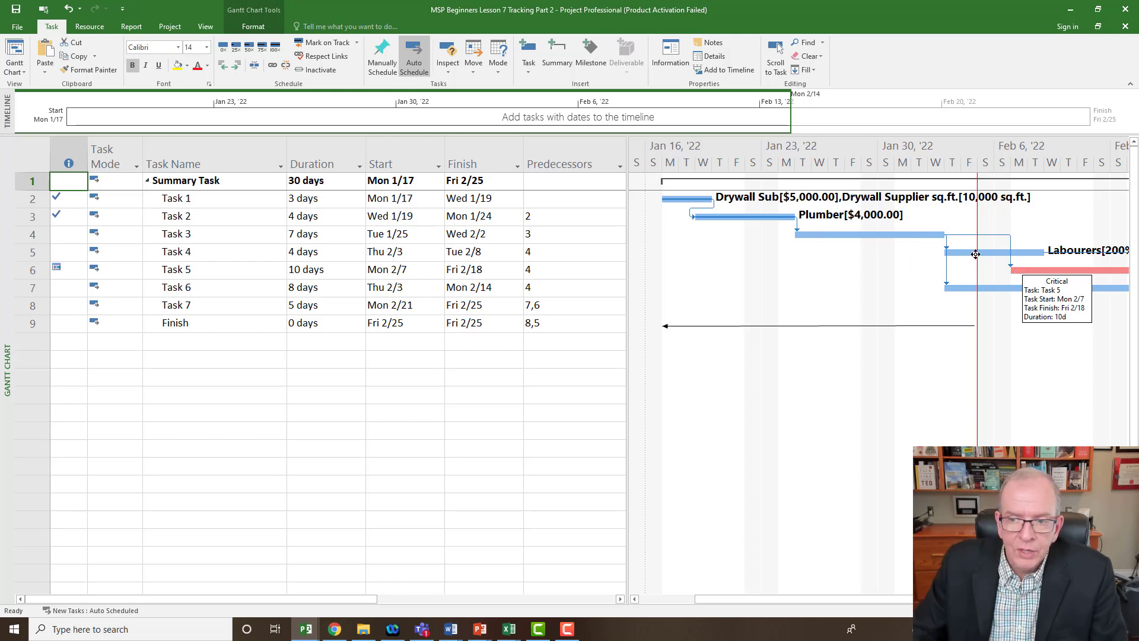
{"action": "mouse_move", "coordinate": [56, 269]}
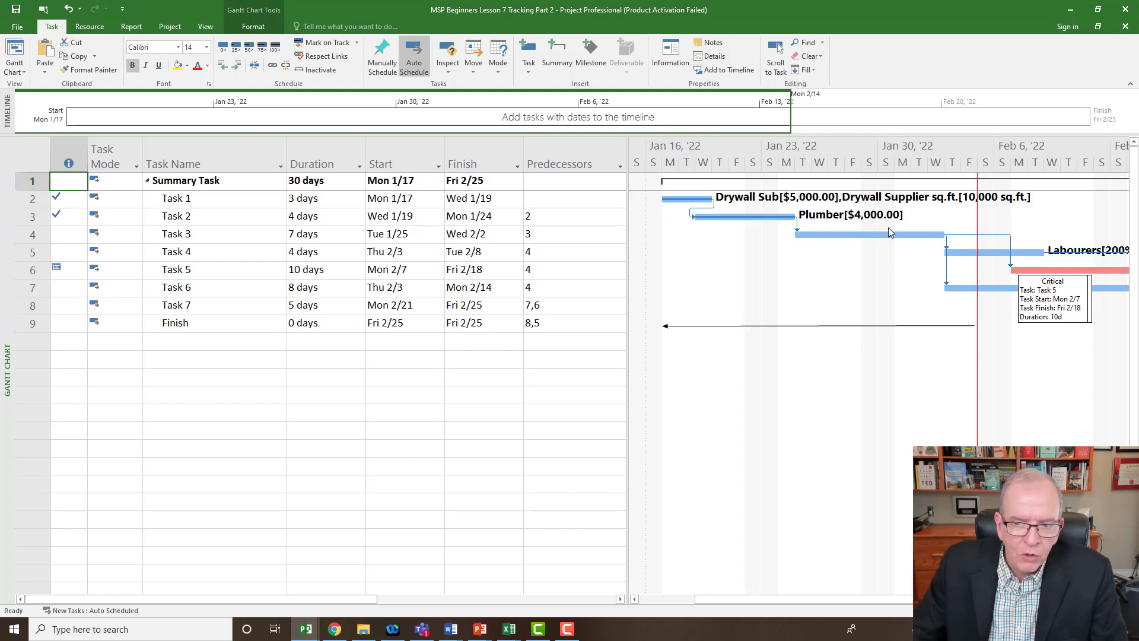
{"action": "mouse_move", "coordinate": [869, 234]}
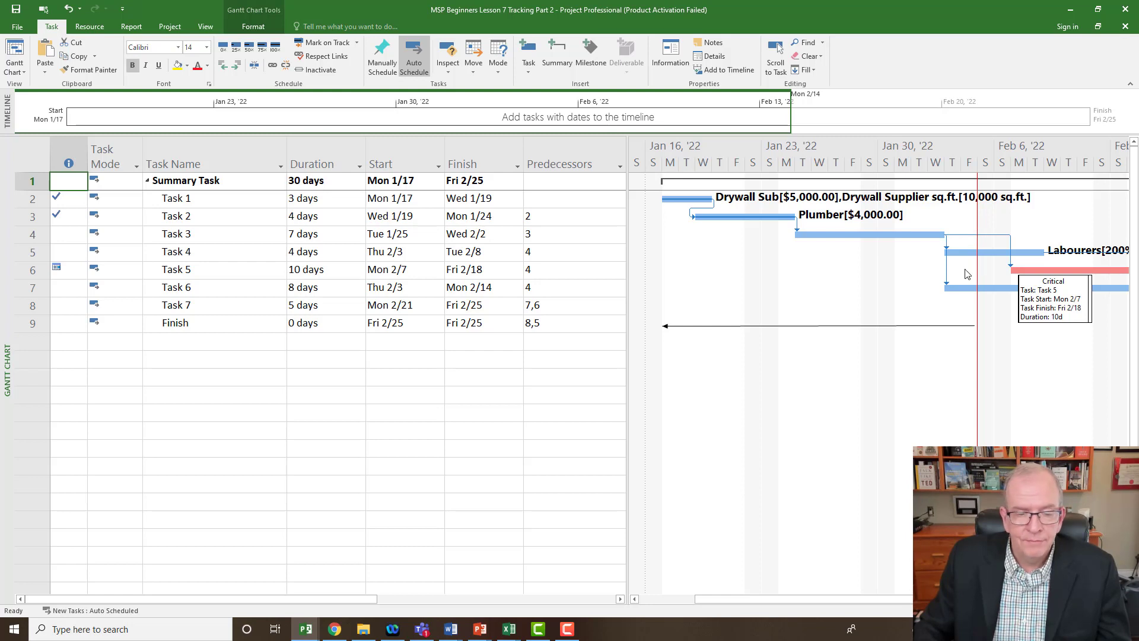
Switch the task sheet back to the Tracking table
{"action": "left_click", "coordinate": [38, 156]}
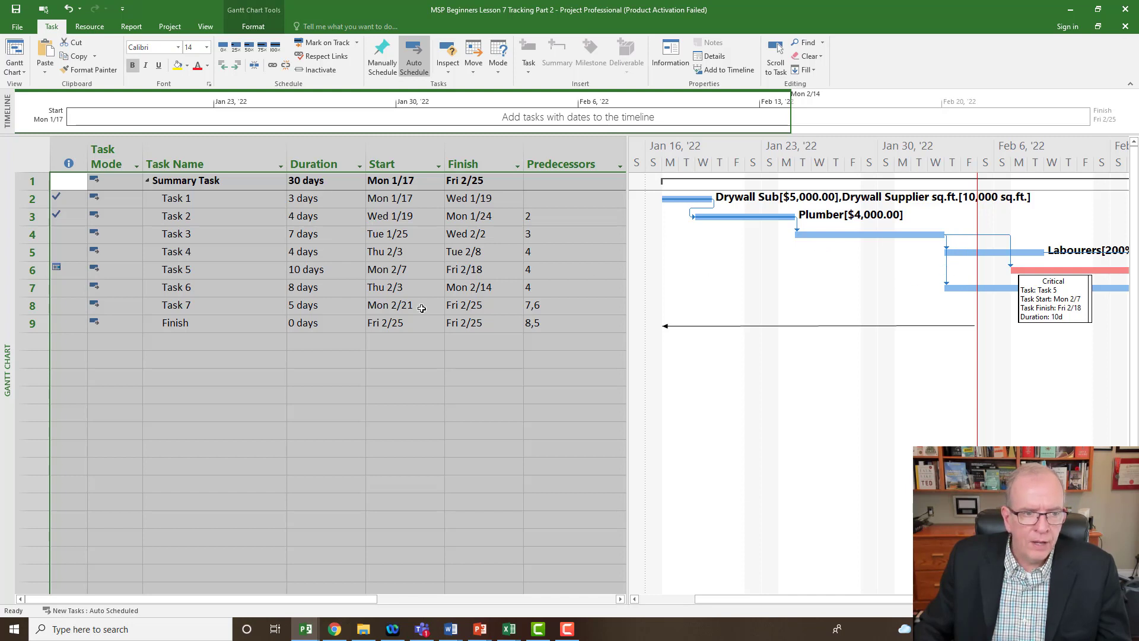
{"action": "right_click", "coordinate": [41, 153]}
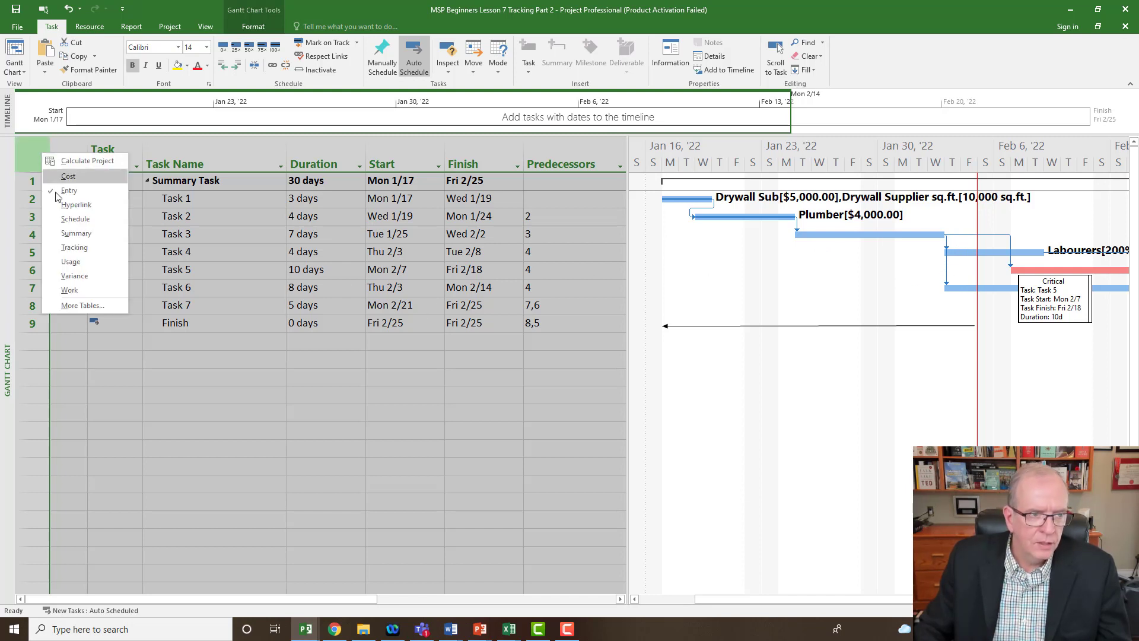
{"action": "left_click", "coordinate": [72, 252]}
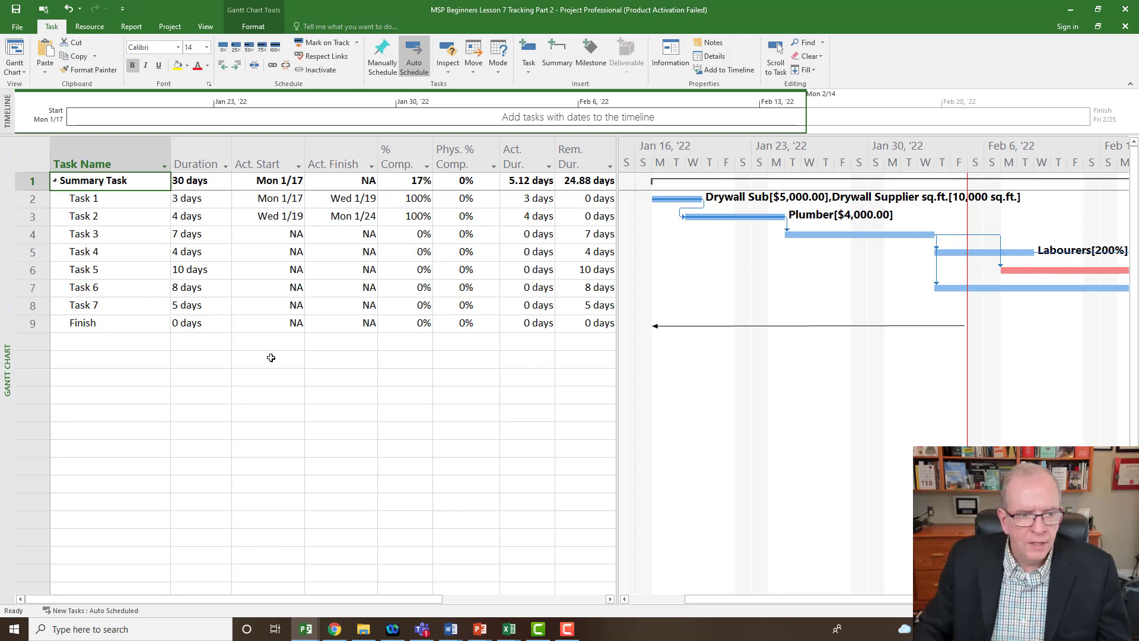
{"action": "left_click", "coordinate": [124, 293]}
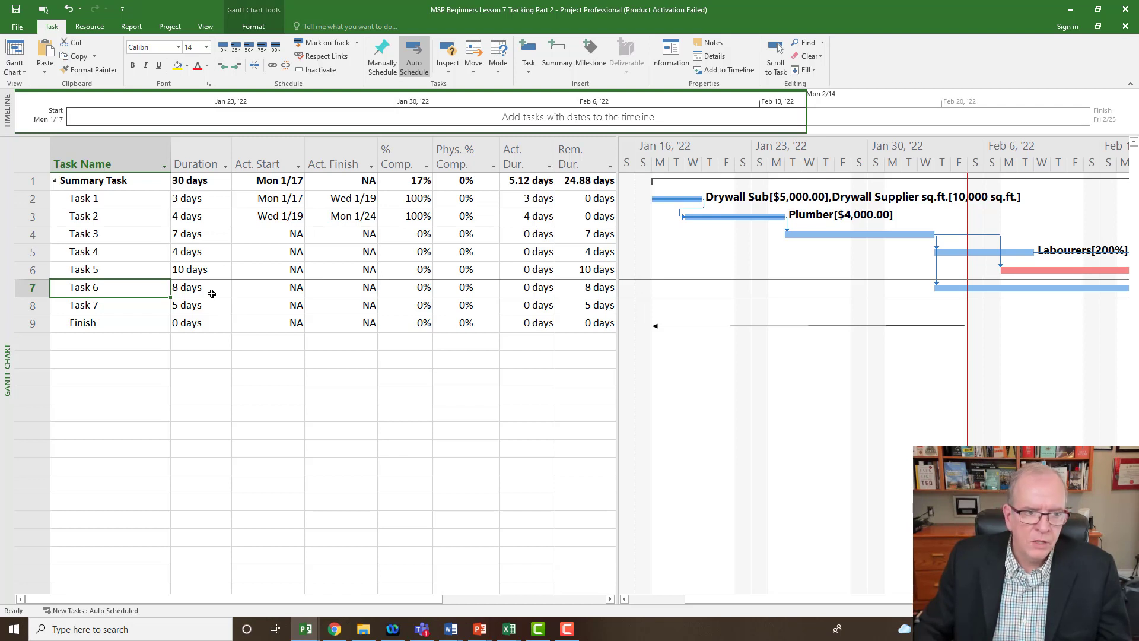
{"action": "left_click", "coordinate": [90, 354]}
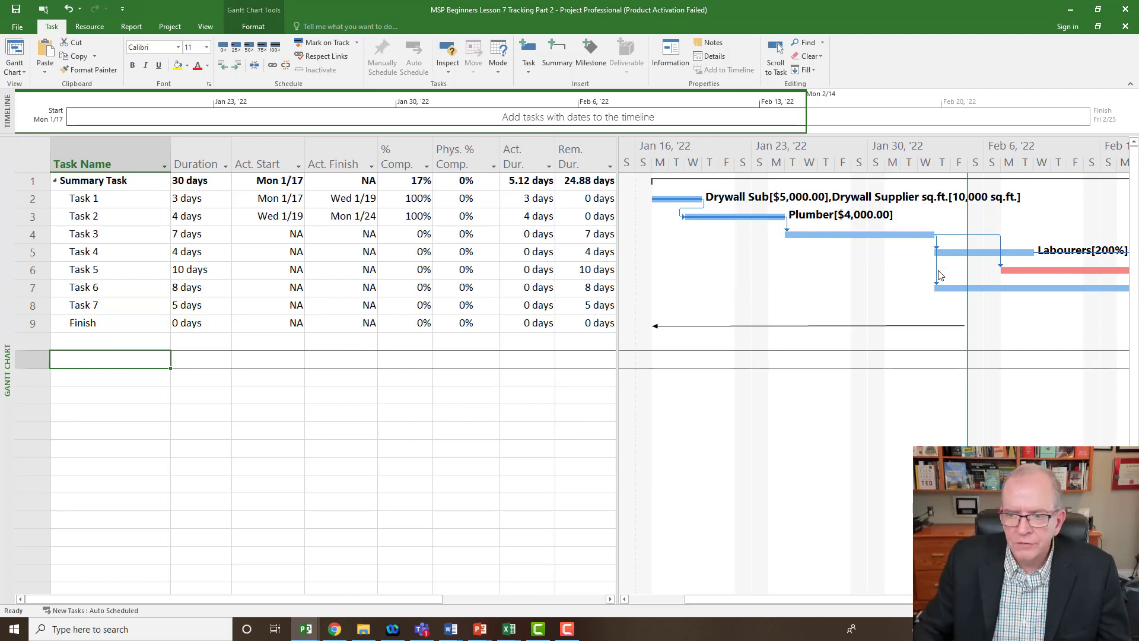
Mark all tasks in the project as on track and check the percent complete of Tasks 4 and 6
{"action": "left_click", "coordinate": [26, 152]}
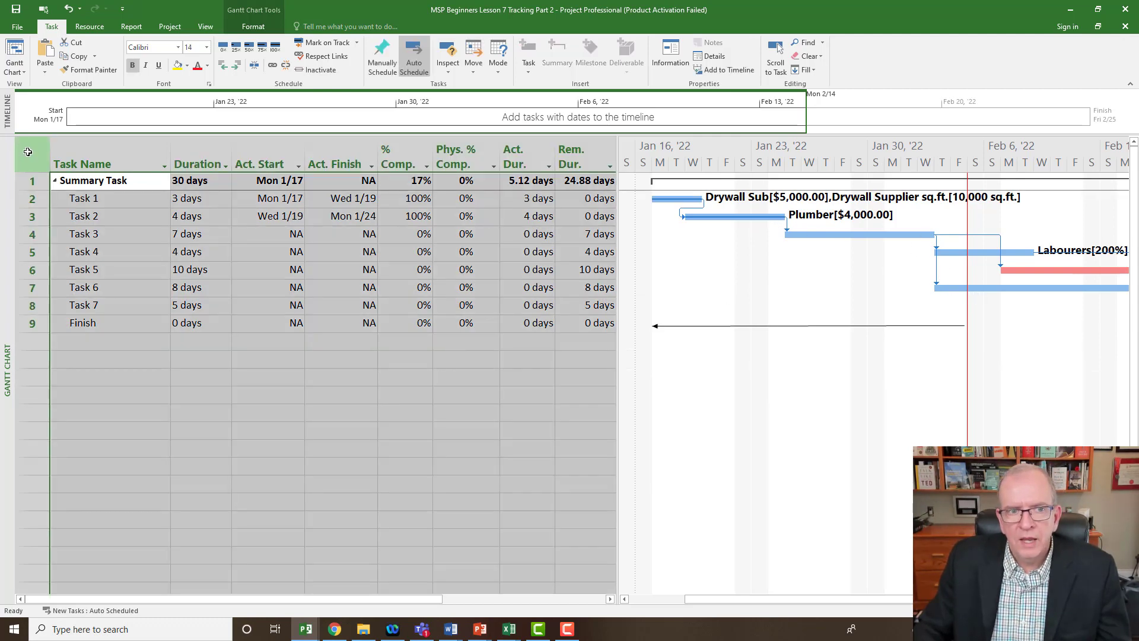
{"action": "left_click", "coordinate": [311, 44]}
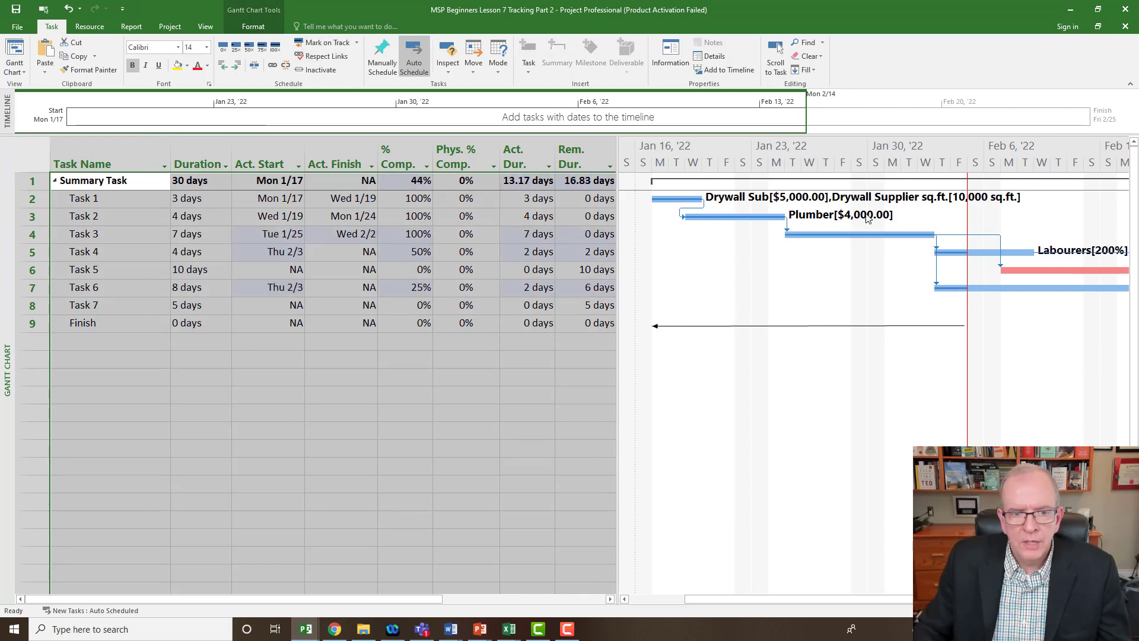
{"action": "left_click", "coordinate": [410, 259]}
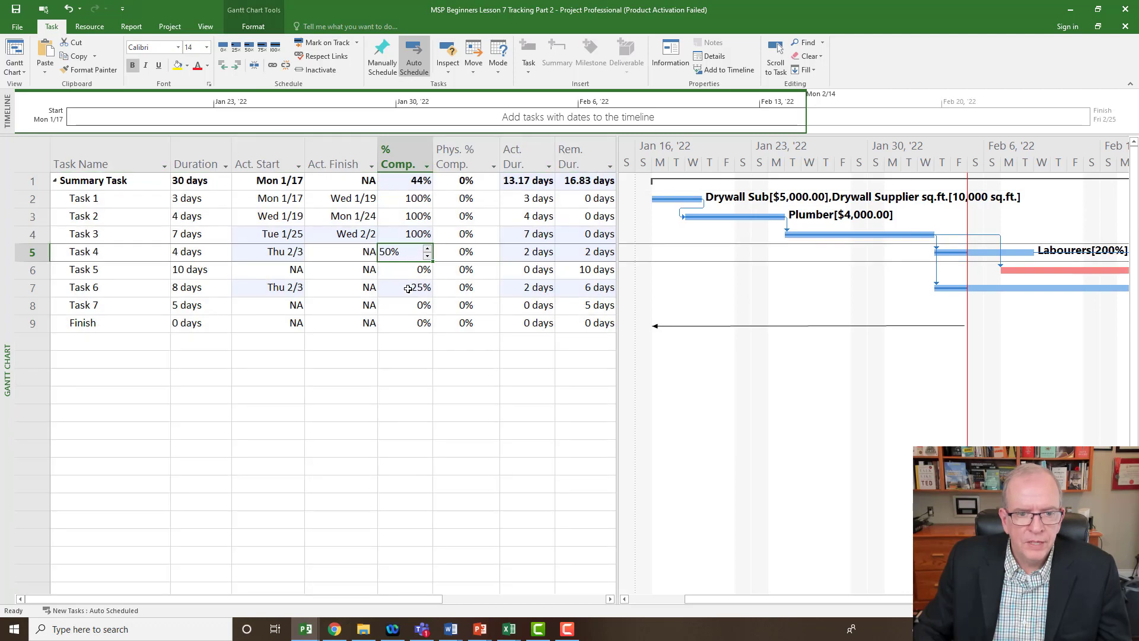
{"action": "left_click", "coordinate": [408, 290]}
{"action": "left_click", "coordinate": [391, 388]}
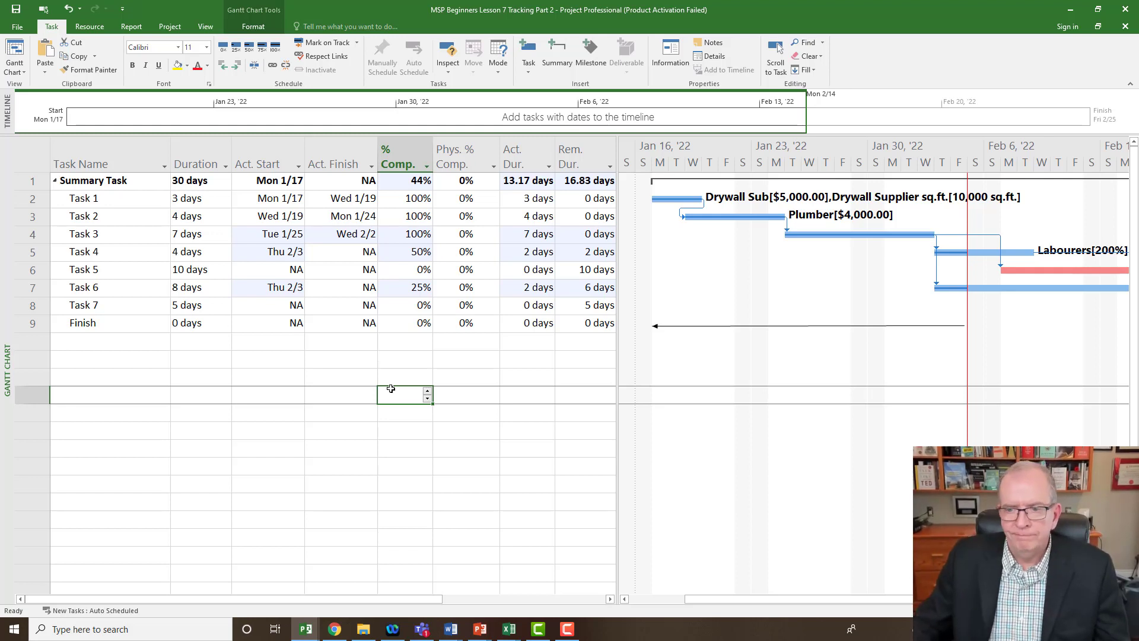
Swing the drawn arrow below the bars to point past the status date line and back toward the project start
{"action": "left_click", "coordinate": [683, 333]}
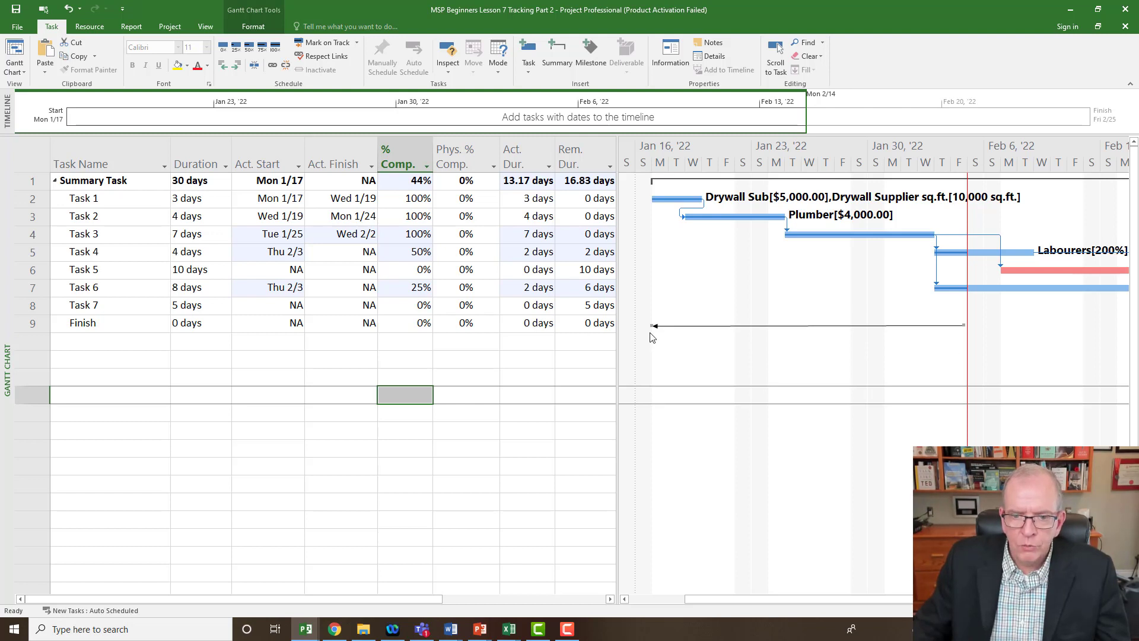
{"action": "left_click_drag", "start_coordinate": [653, 325], "coordinate": [1048, 304]}
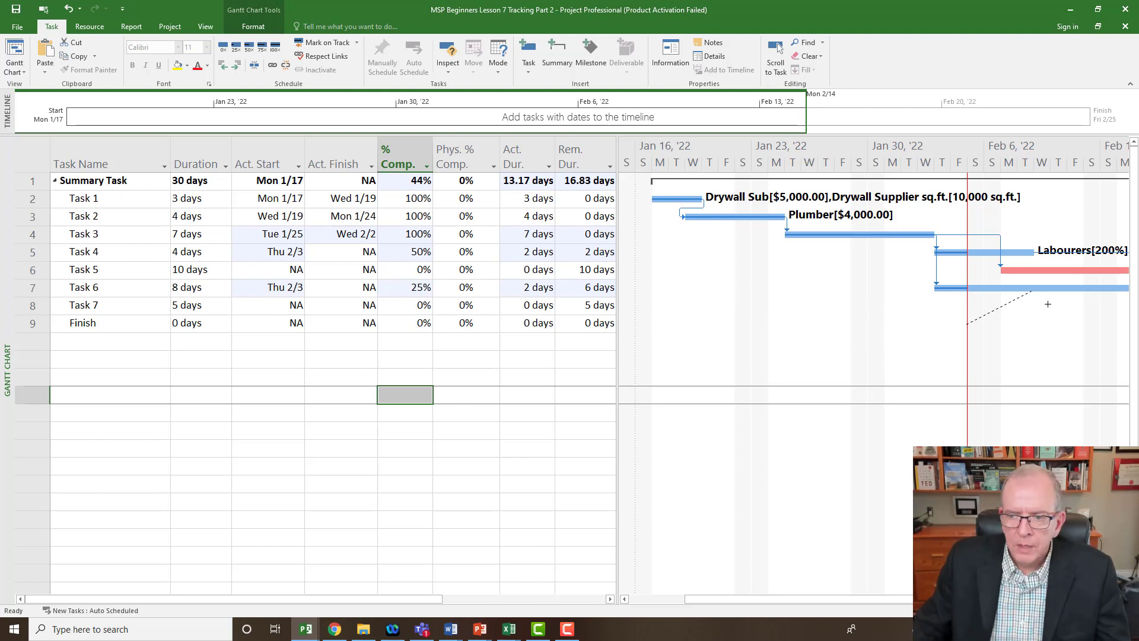
{"action": "left_click_drag", "start_coordinate": [1078, 343], "coordinate": [1096, 324]}
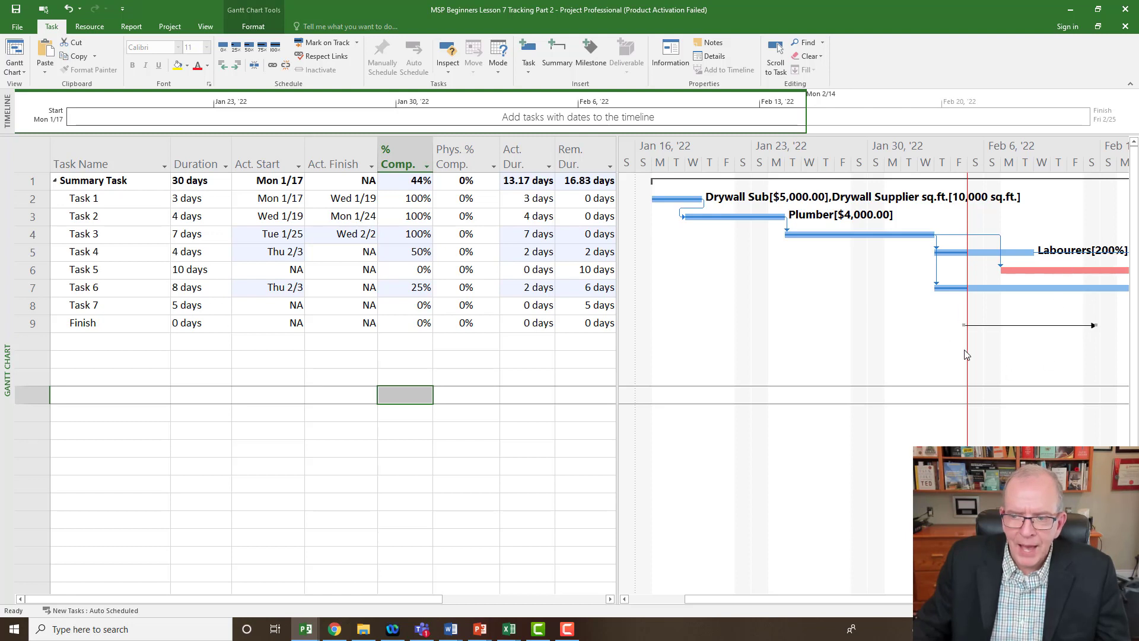
{"action": "left_click_drag", "start_coordinate": [1096, 326], "coordinate": [742, 326]}
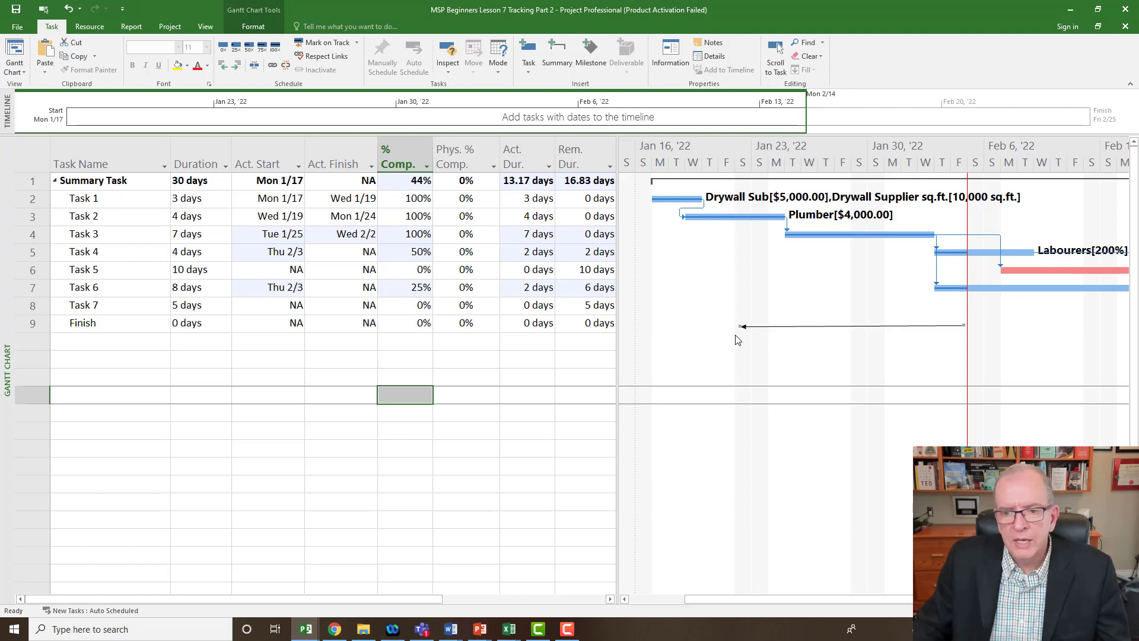
{"action": "left_click_drag", "start_coordinate": [742, 326], "coordinate": [659, 329]}
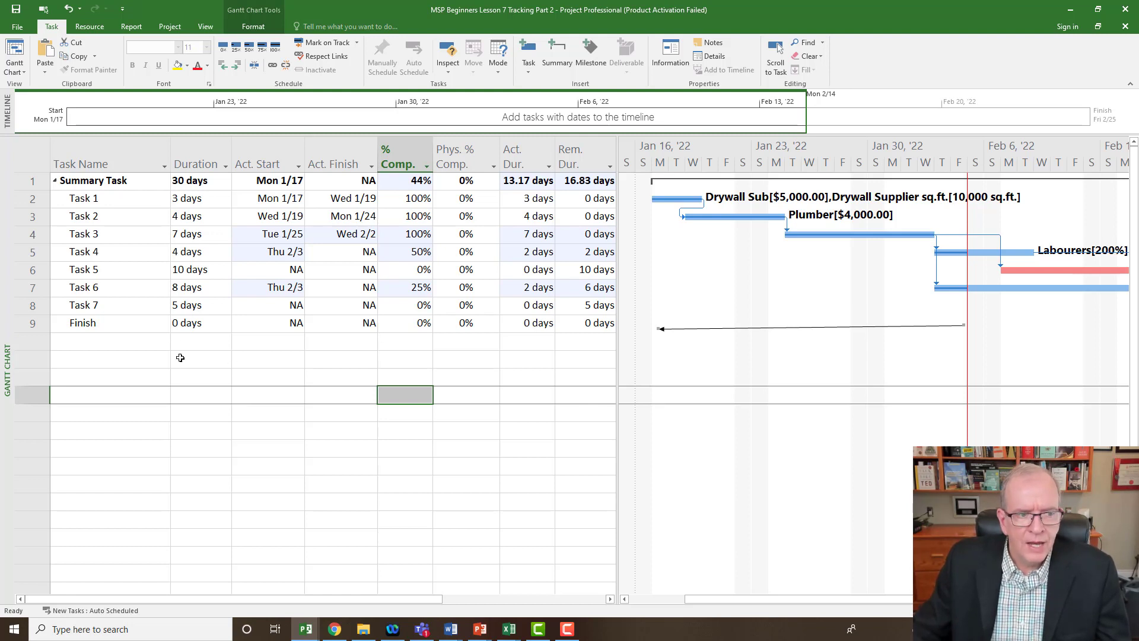
Show the bars of the baseline last saved on Sun 2/27 on the Gantt Chart
{"action": "right_click", "coordinate": [5, 328]}
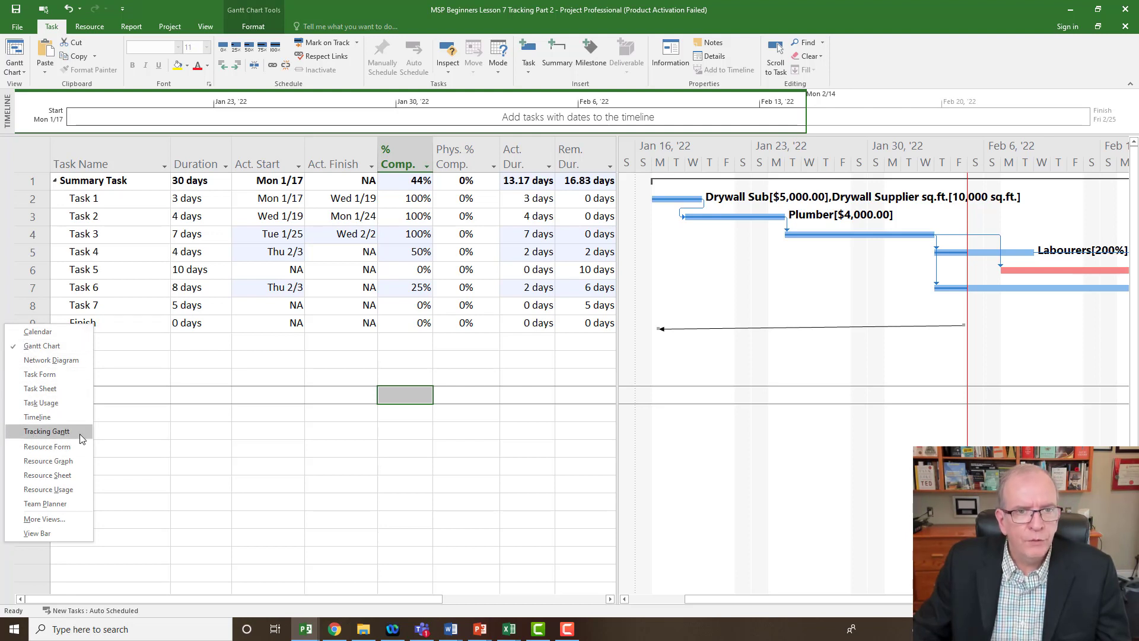
{"action": "left_click", "coordinate": [305, 422]}
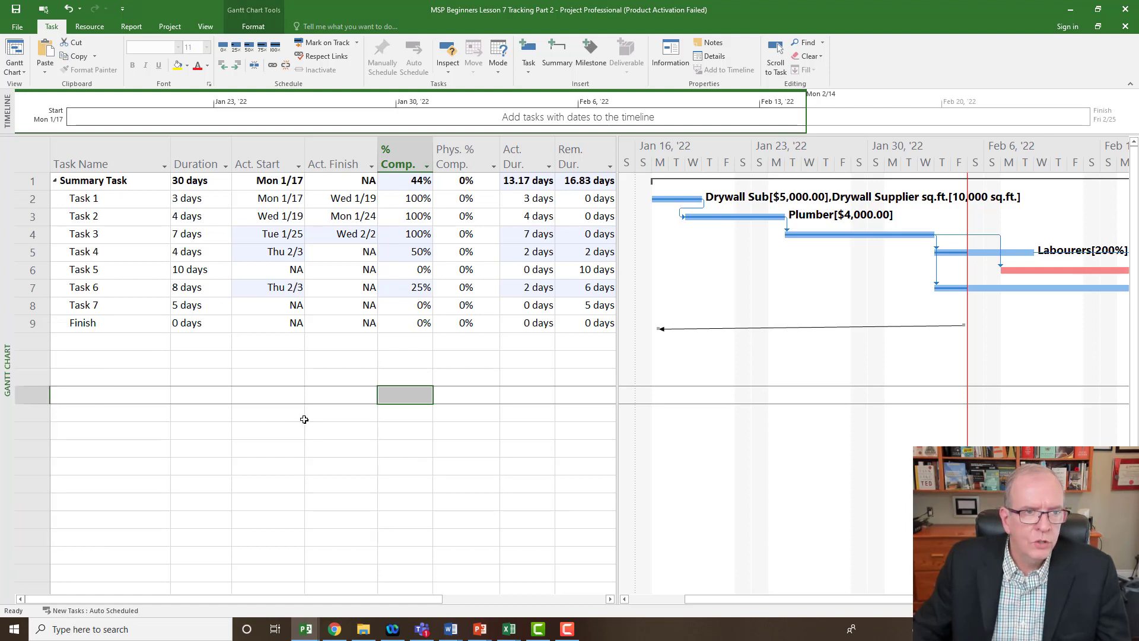
{"action": "left_click", "coordinate": [256, 26]}
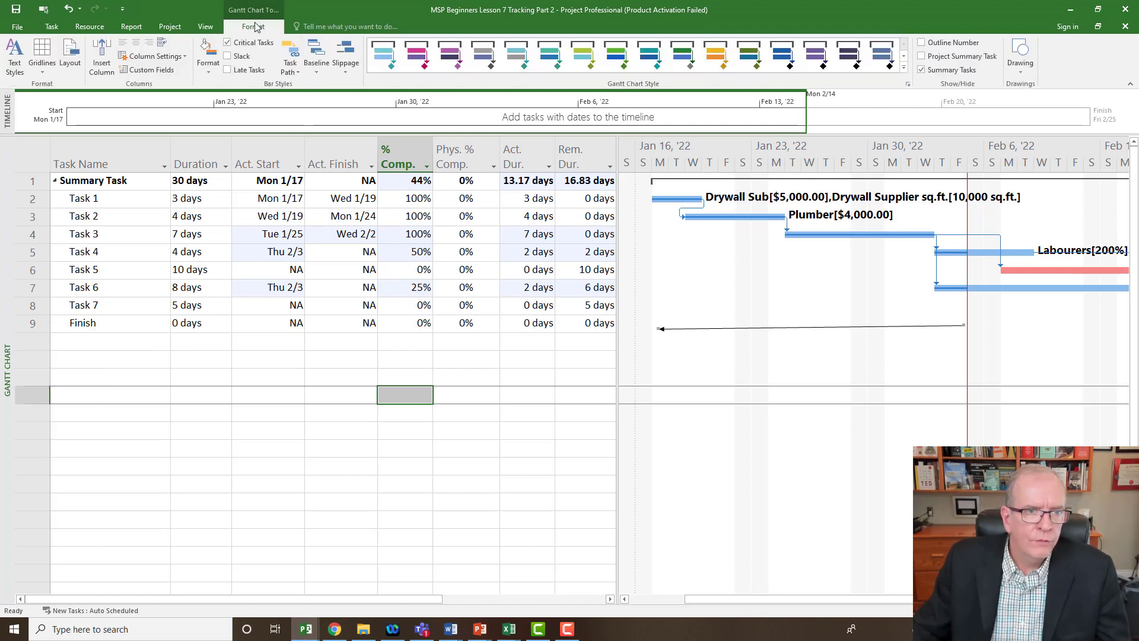
{"action": "left_click", "coordinate": [316, 69]}
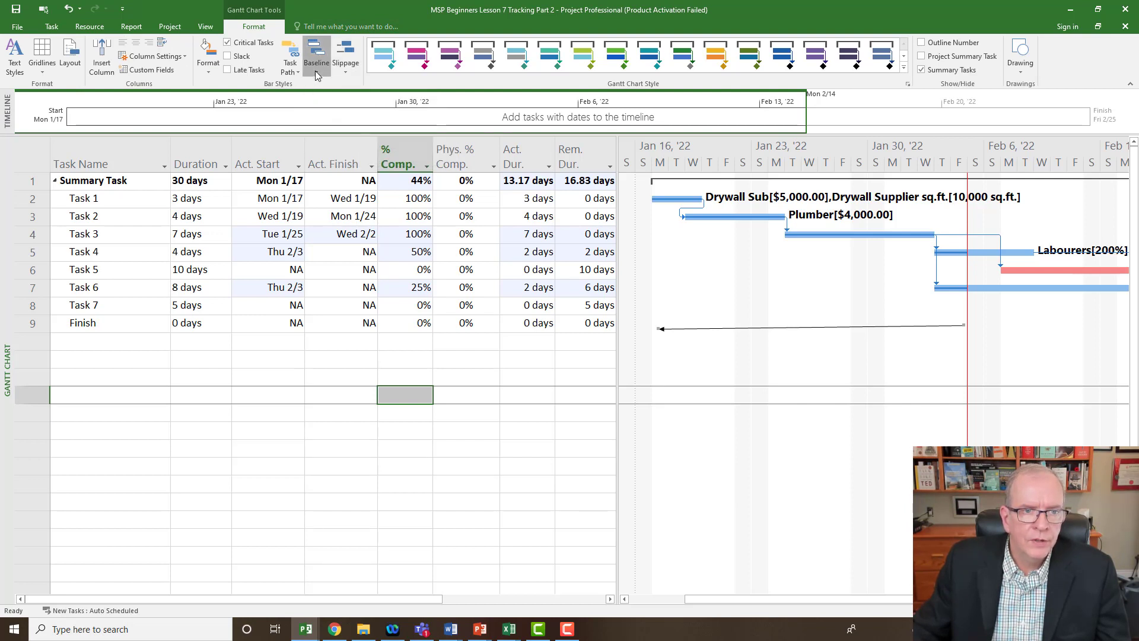
{"action": "left_click", "coordinate": [339, 88]}
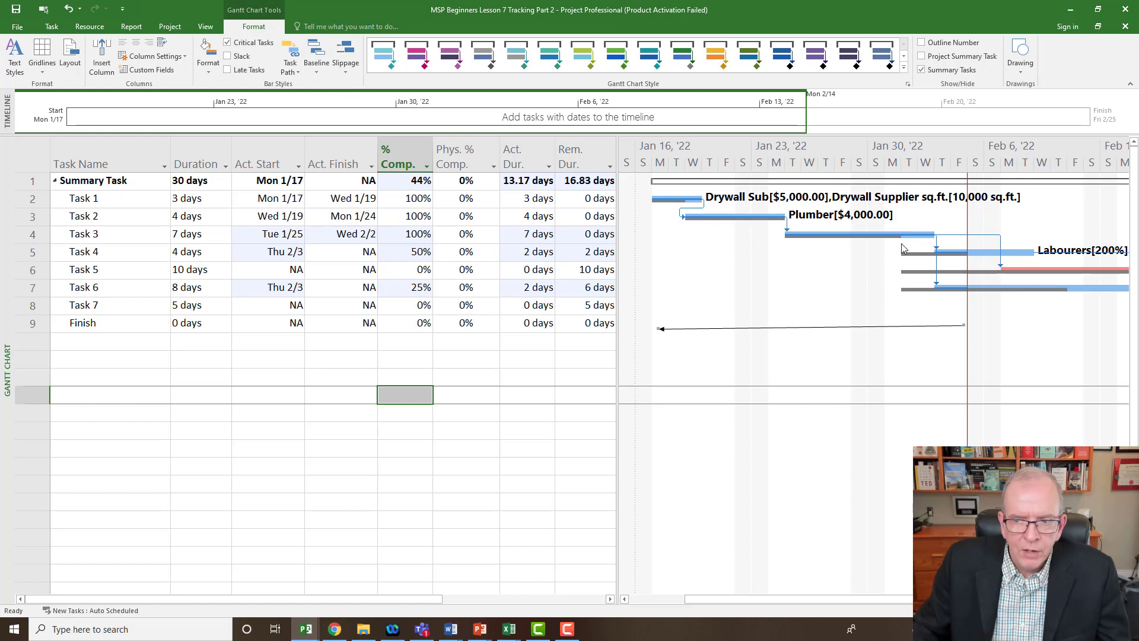
Add slippage lines for the saved baseline to the Gantt Chart and hide the baseline bars
{"action": "left_click", "coordinate": [348, 56]}
{"action": "left_click", "coordinate": [353, 84]}
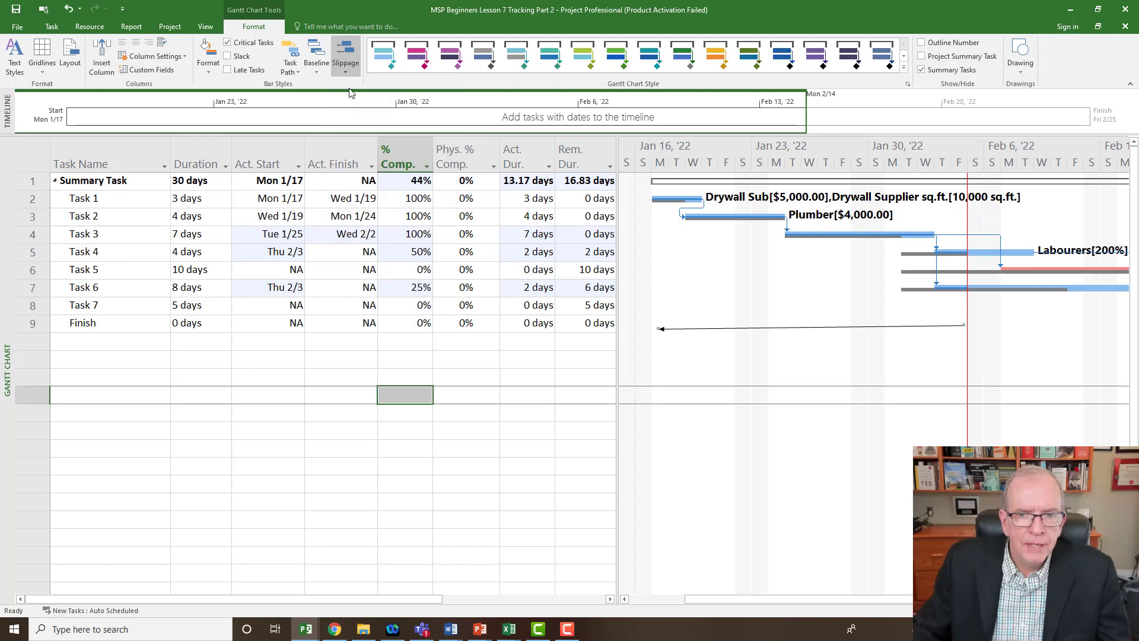
{"action": "left_click", "coordinate": [316, 71]}
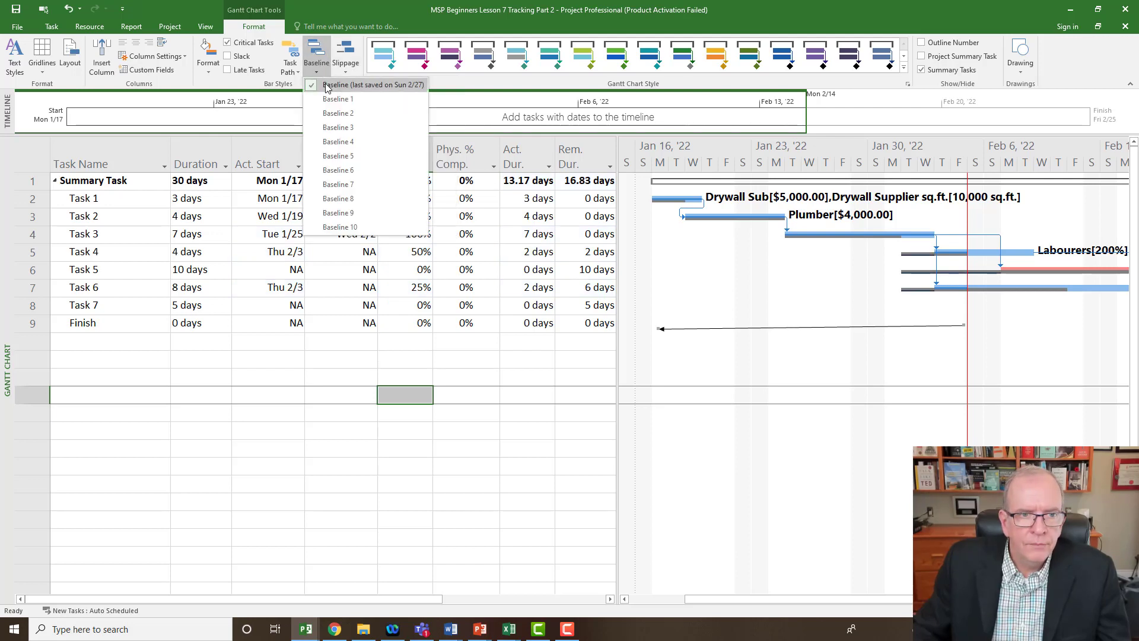
{"action": "left_click", "coordinate": [350, 82]}
Toggle the saved baseline's slippage lines on the Gantt Chart, leaving them hidden
{"action": "left_click", "coordinate": [347, 73]}
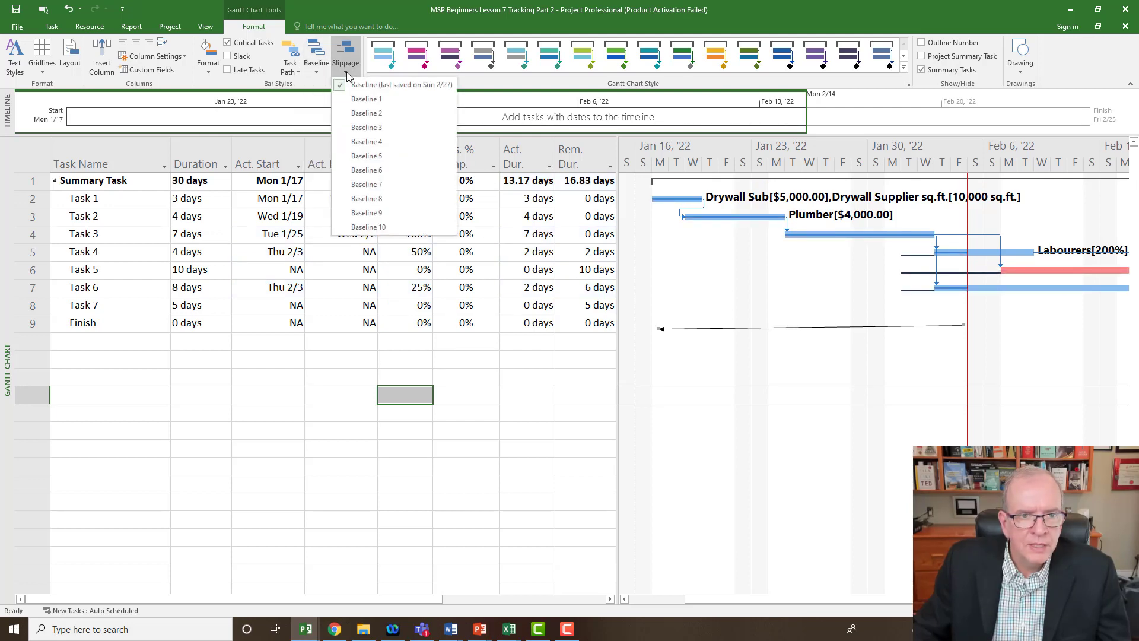
{"action": "left_click", "coordinate": [351, 84]}
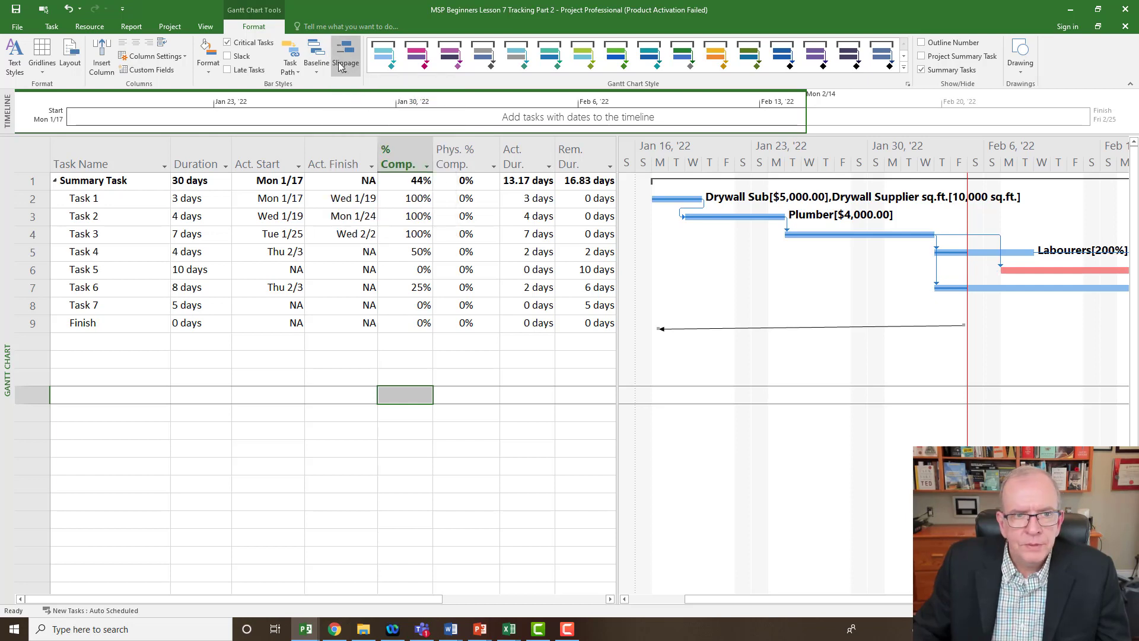
{"action": "left_click", "coordinate": [343, 72]}
{"action": "left_click", "coordinate": [350, 84]}
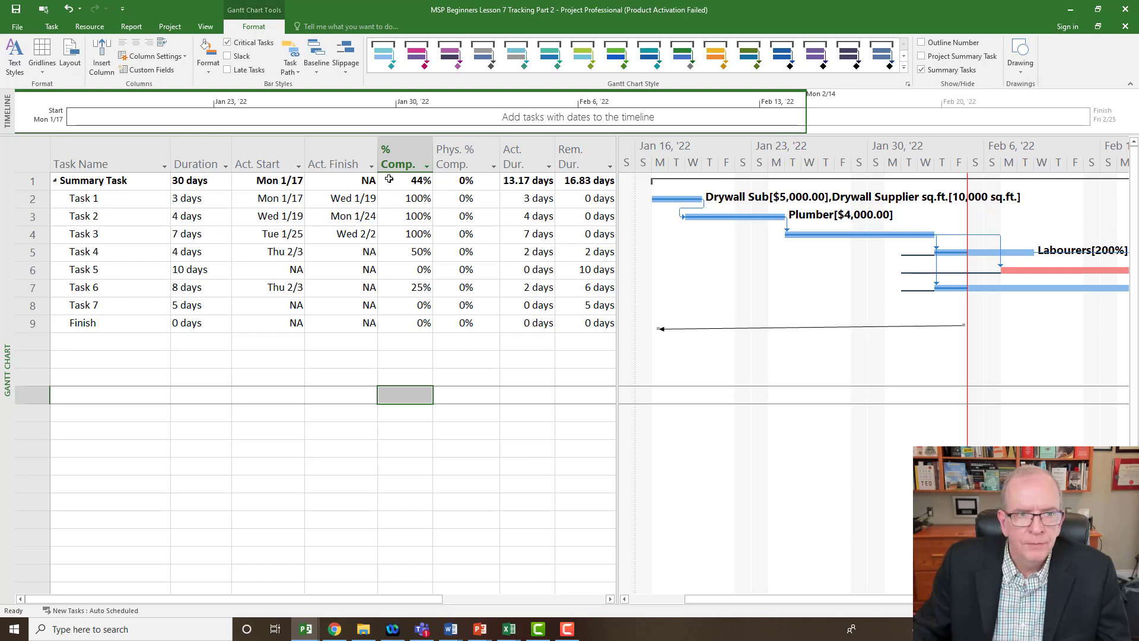
{"action": "left_click", "coordinate": [346, 70]}
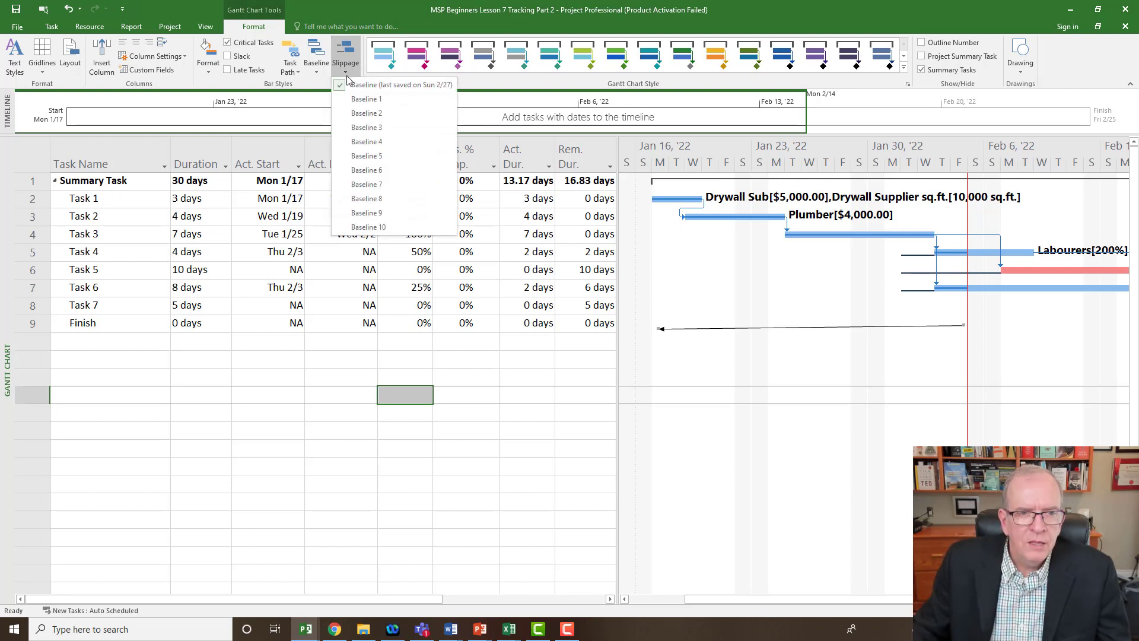
{"action": "left_click", "coordinate": [349, 84]}
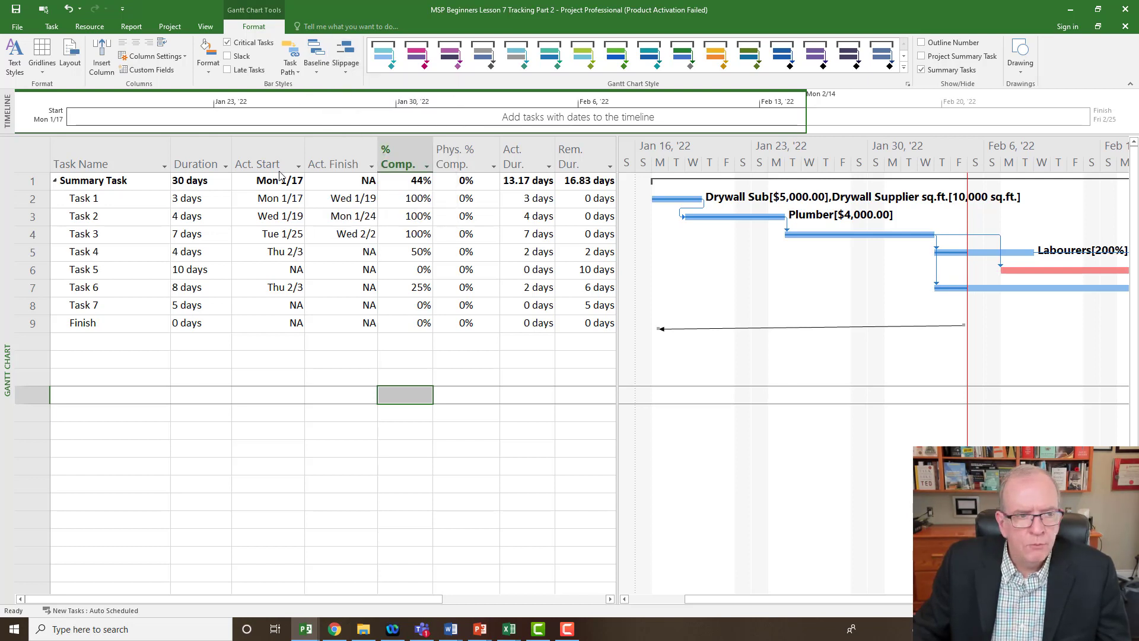
Switch the project to the Tracking Gantt view
{"action": "right_click", "coordinate": [5, 280]}
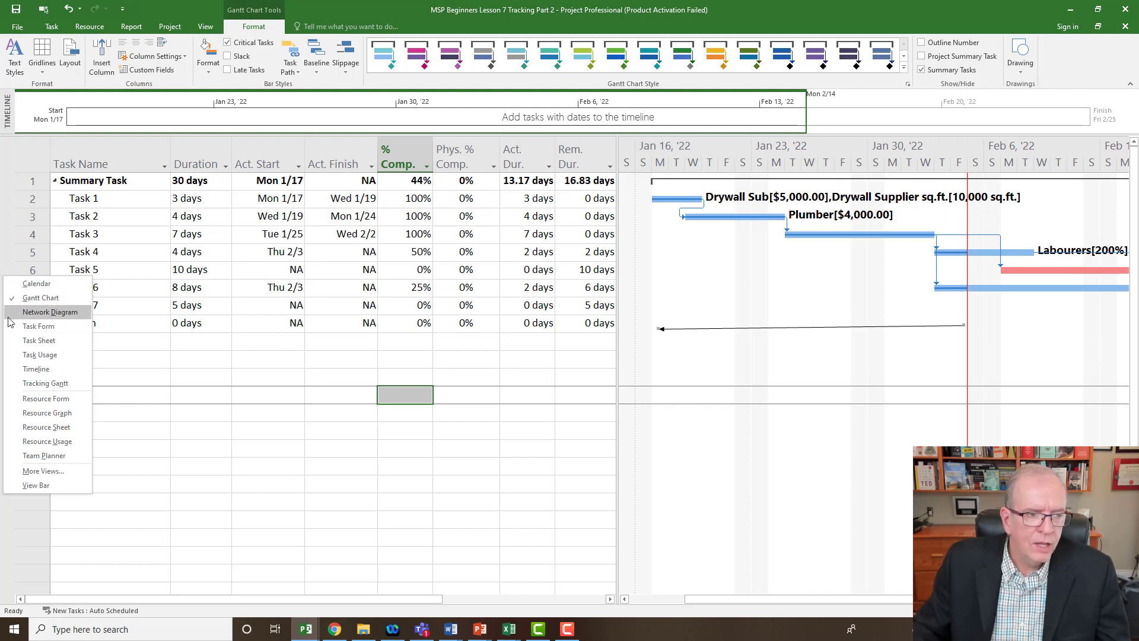
{"action": "left_click", "coordinate": [45, 384]}
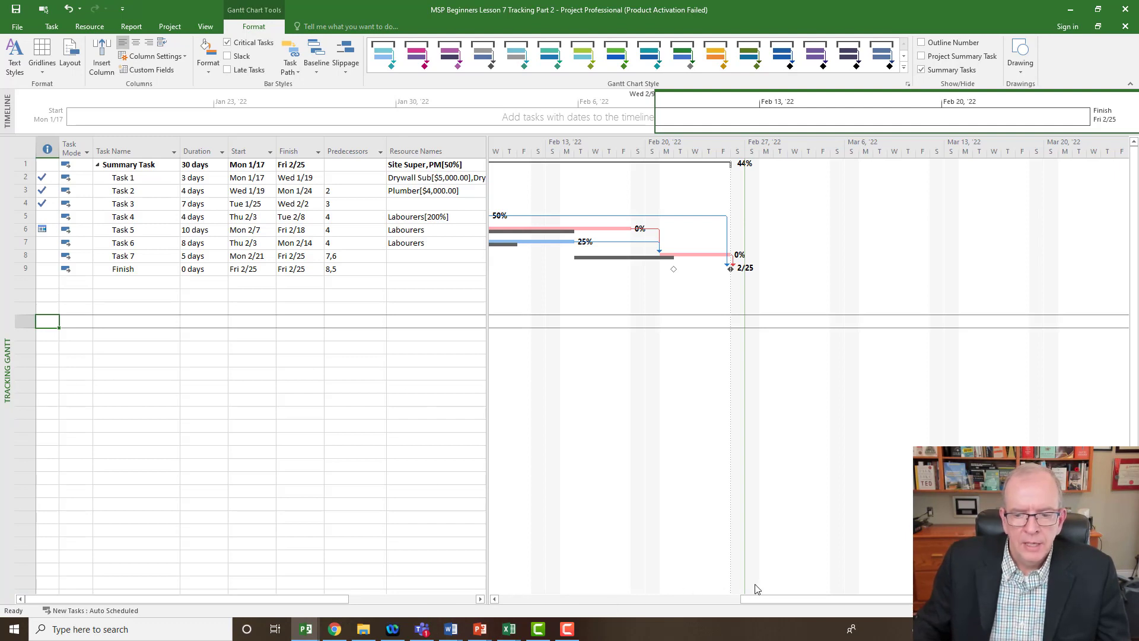
Set the text size of all items to 14 and resize the task table so it ends at the Predecessors column
{"action": "left_click_drag", "start_coordinate": [770, 601], "coordinate": [657, 617]}
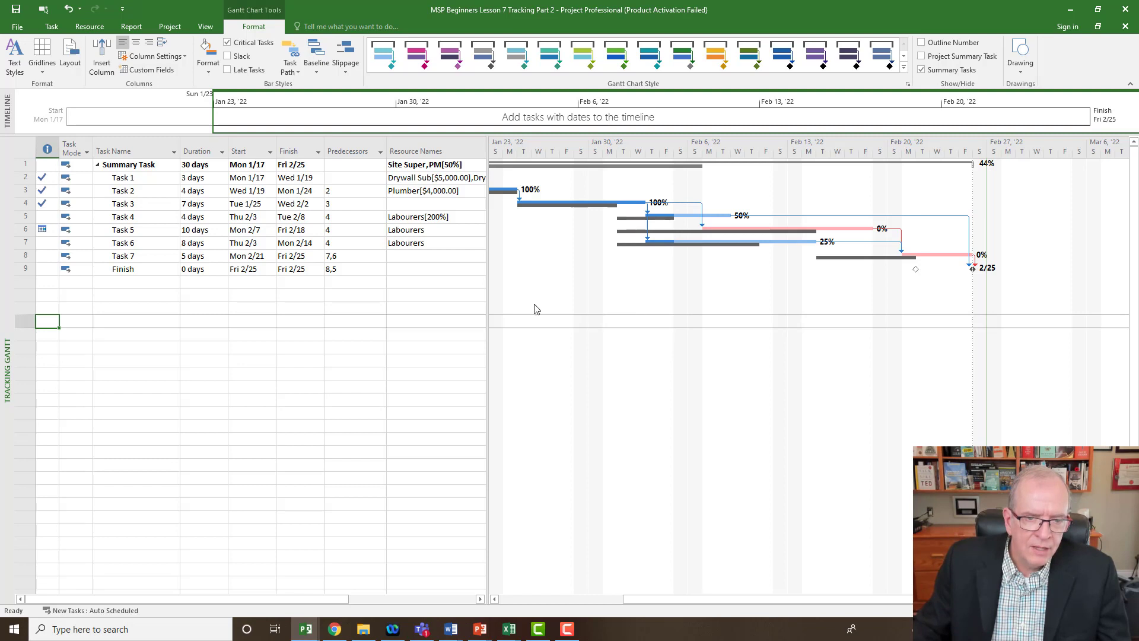
{"action": "left_click_drag", "start_coordinate": [484, 294], "coordinate": [671, 304]}
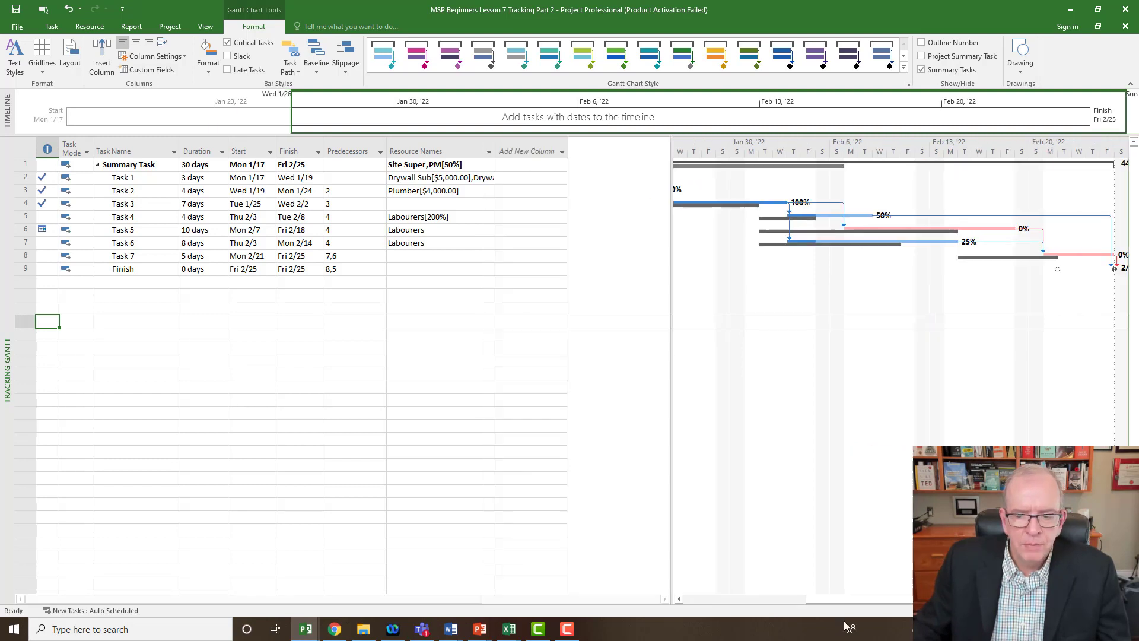
{"action": "left_click_drag", "start_coordinate": [897, 599], "coordinate": [810, 599]}
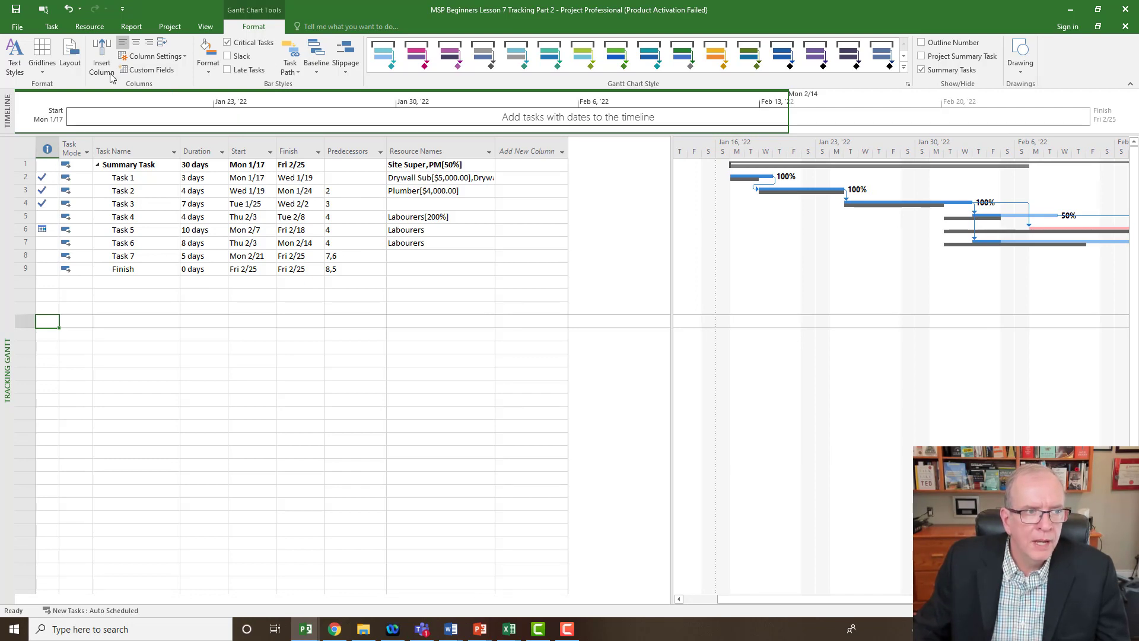
{"action": "left_click", "coordinate": [14, 47]}
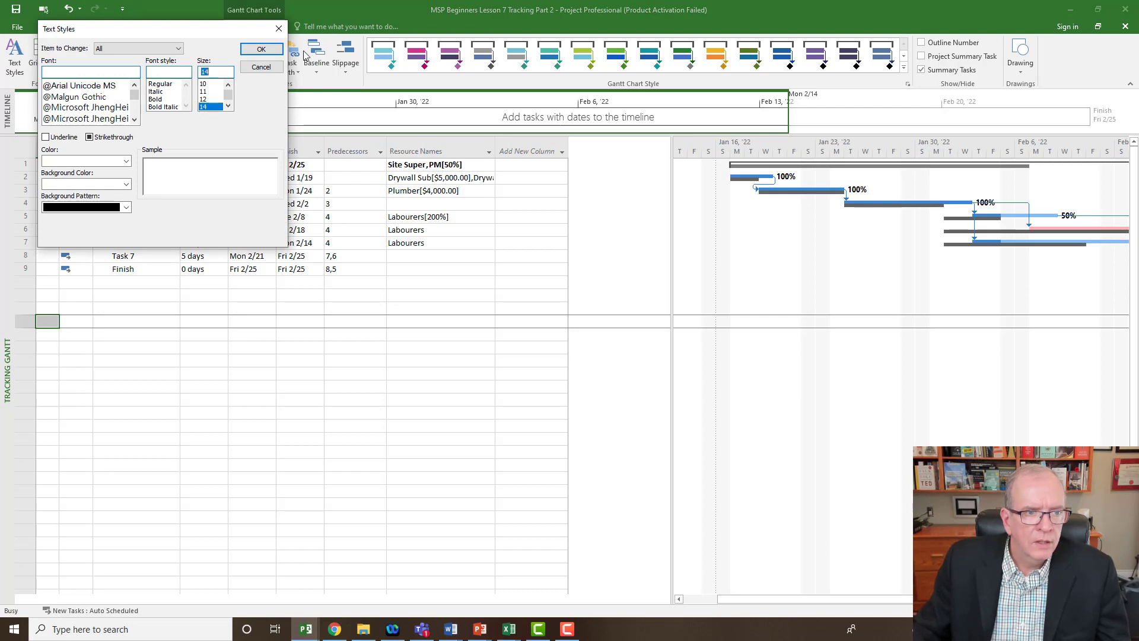
{"action": "left_click", "coordinate": [261, 49]}
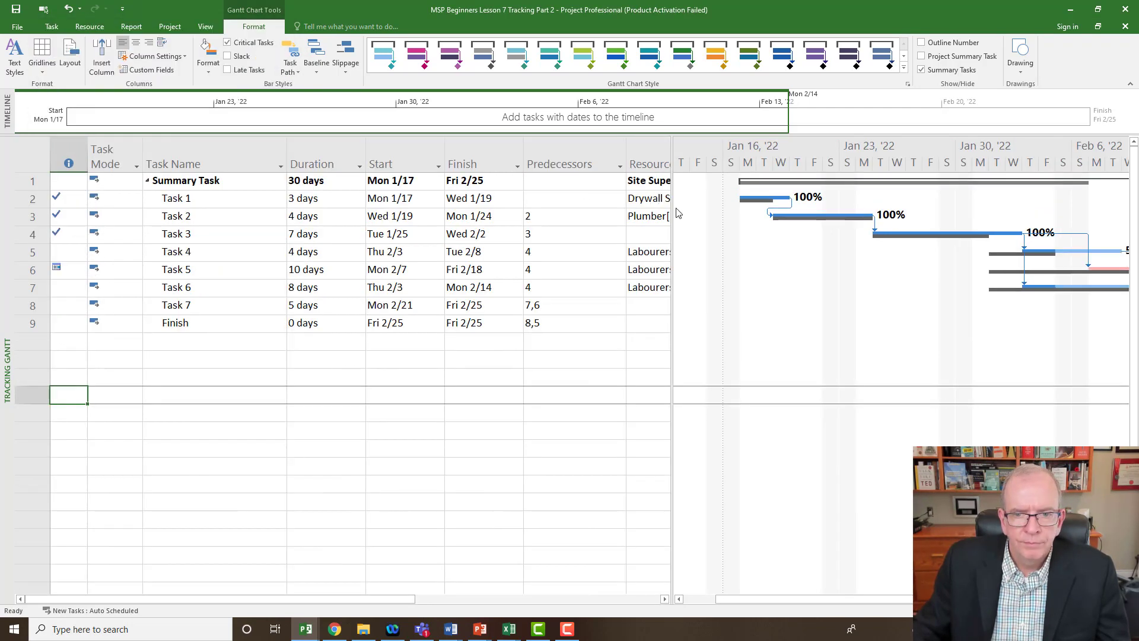
{"action": "left_click_drag", "start_coordinate": [672, 215], "coordinate": [614, 240]}
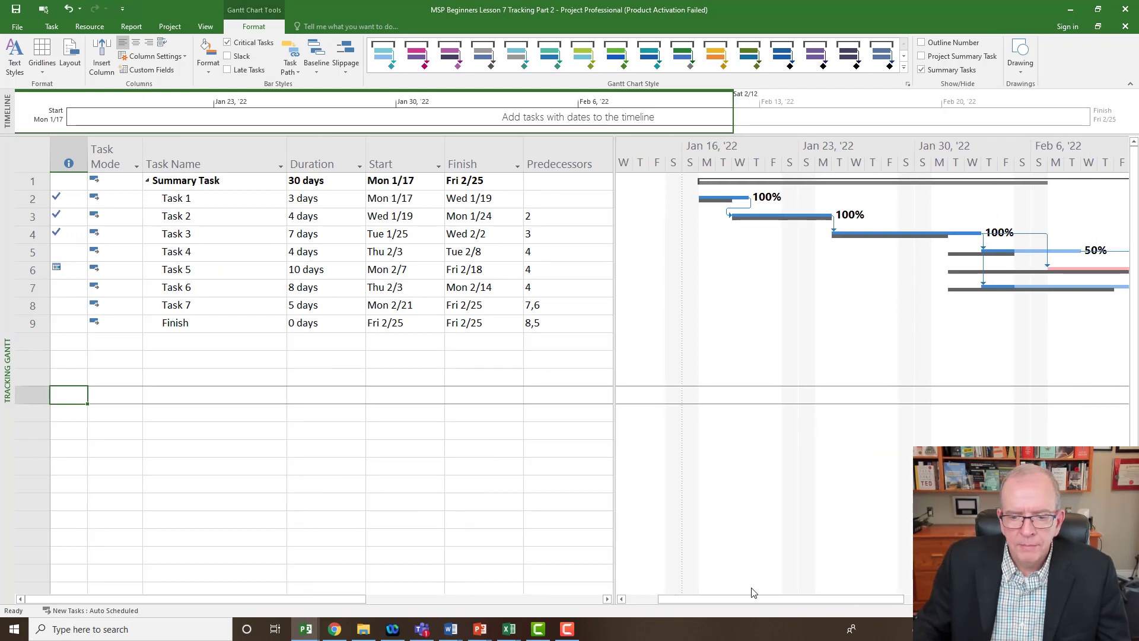
Format the Status Date gridline on the Tracking Gantt chart as a solid red line
{"action": "left_click_drag", "start_coordinate": [714, 603], "coordinate": [751, 598]}
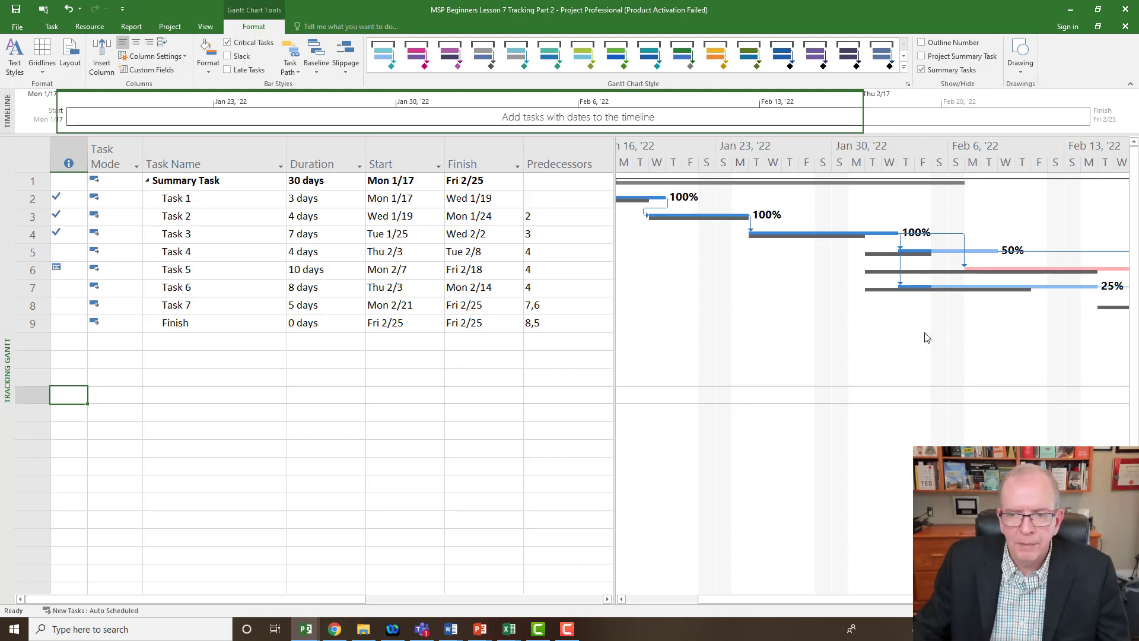
{"action": "right_click", "coordinate": [799, 343]}
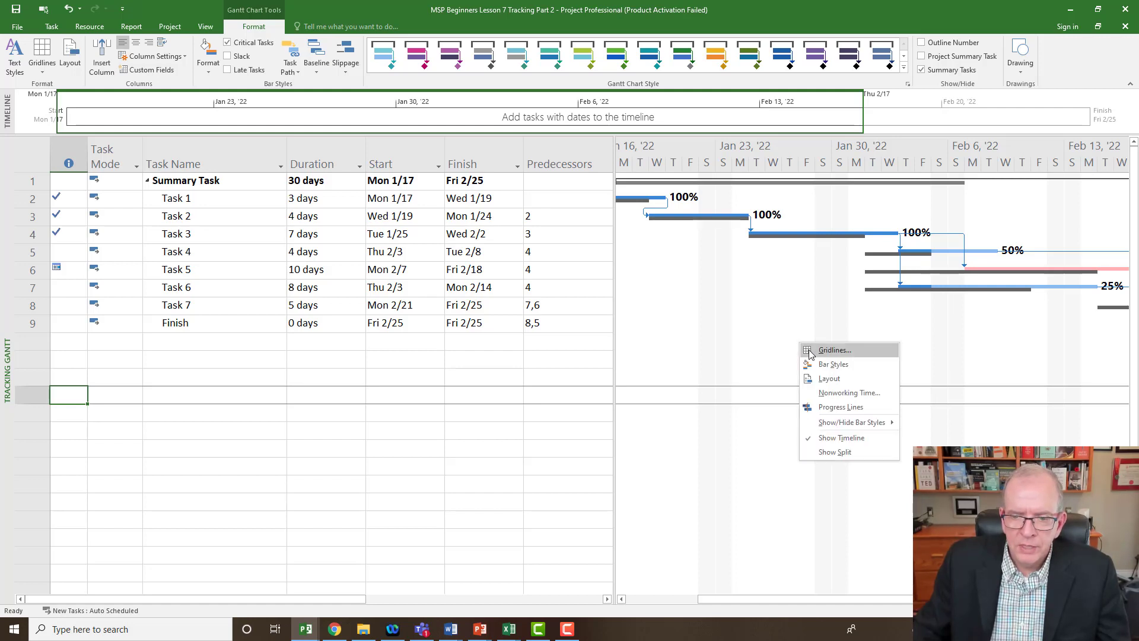
{"action": "left_click", "coordinate": [819, 352]}
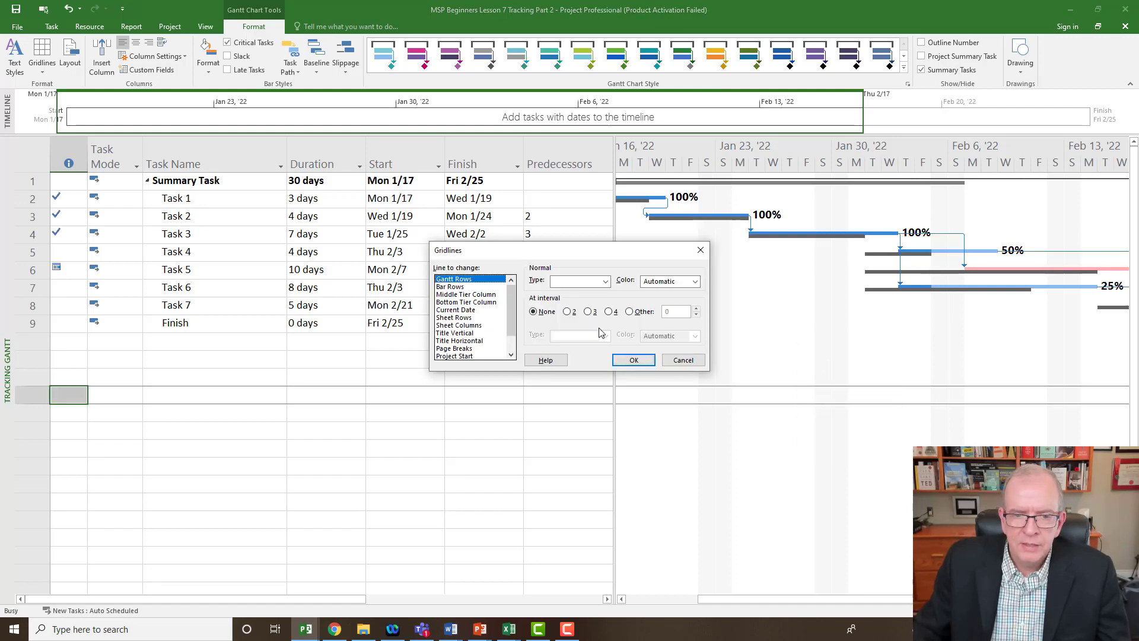
{"action": "scroll", "coordinate": [514, 316], "scroll_direction": "down", "scroll_amount": 1}
{"action": "left_click", "coordinate": [477, 349]}
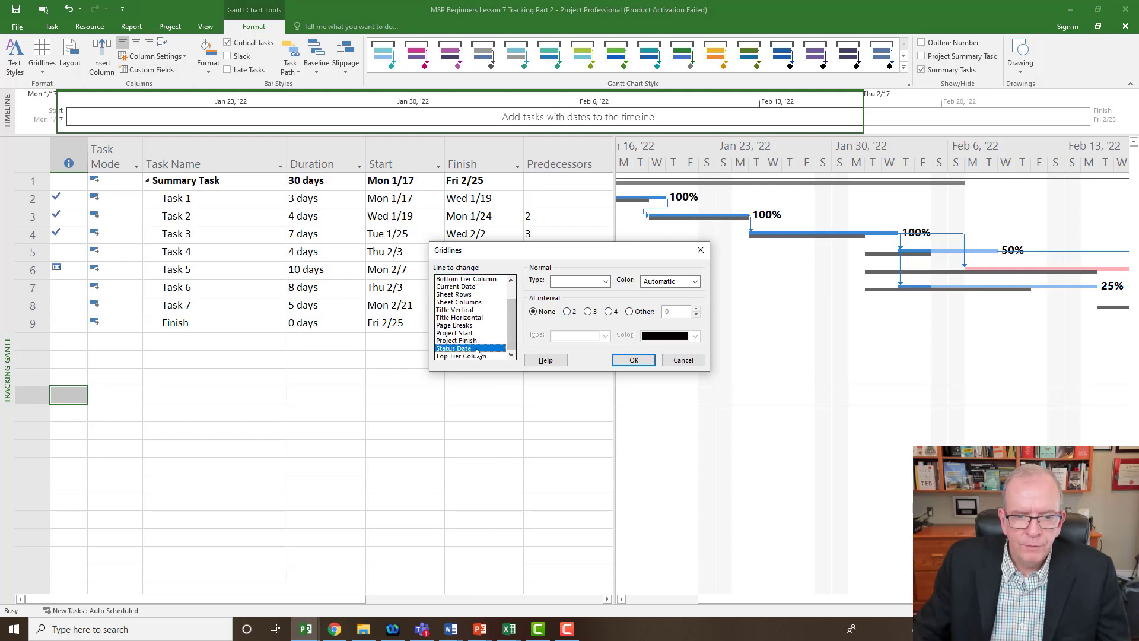
{"action": "left_click", "coordinate": [605, 281]}
{"action": "left_click", "coordinate": [579, 293]}
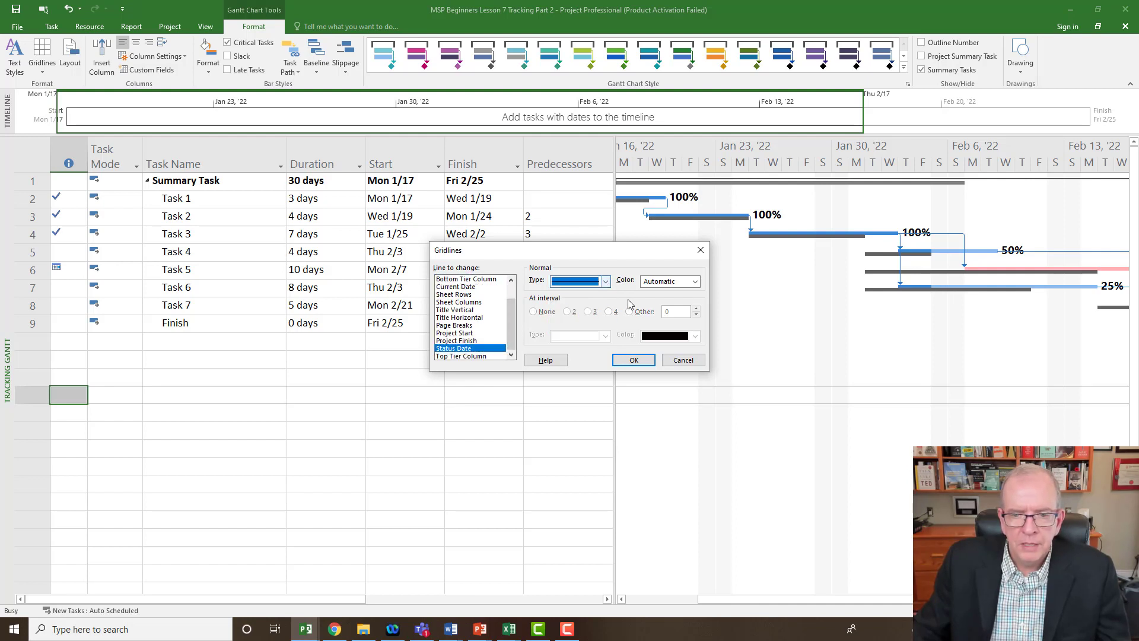
{"action": "left_click", "coordinate": [688, 281]}
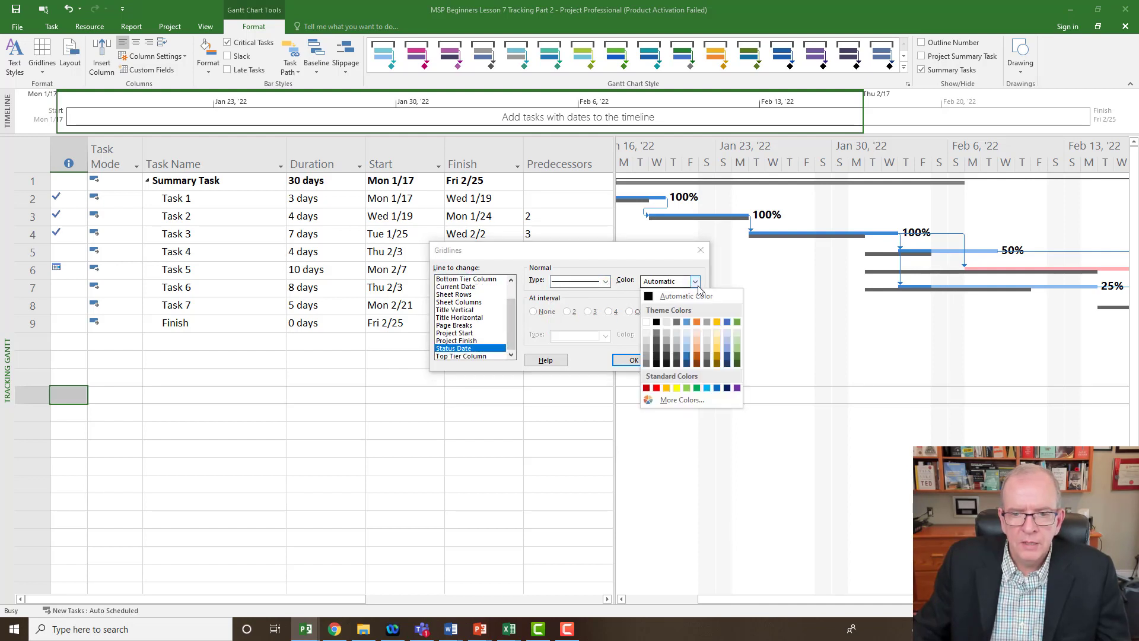
{"action": "left_click", "coordinate": [656, 388]}
{"action": "left_click", "coordinate": [633, 360]}
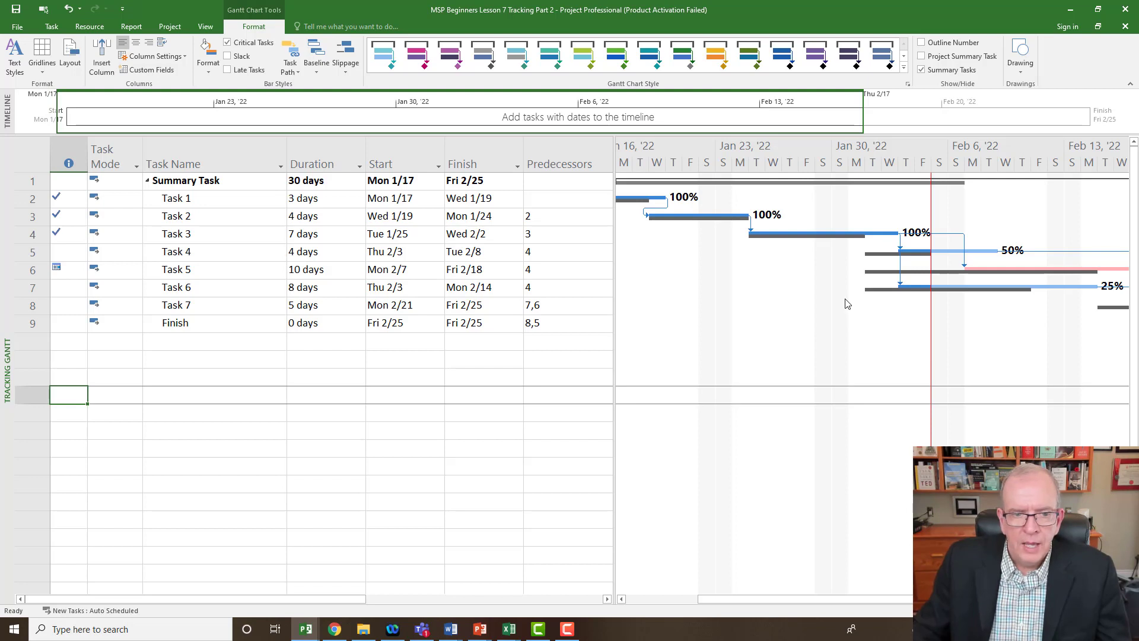
Switch the task sheet to the Variance table and widen it to include the Finish Variance column
{"action": "left_click", "coordinate": [37, 158]}
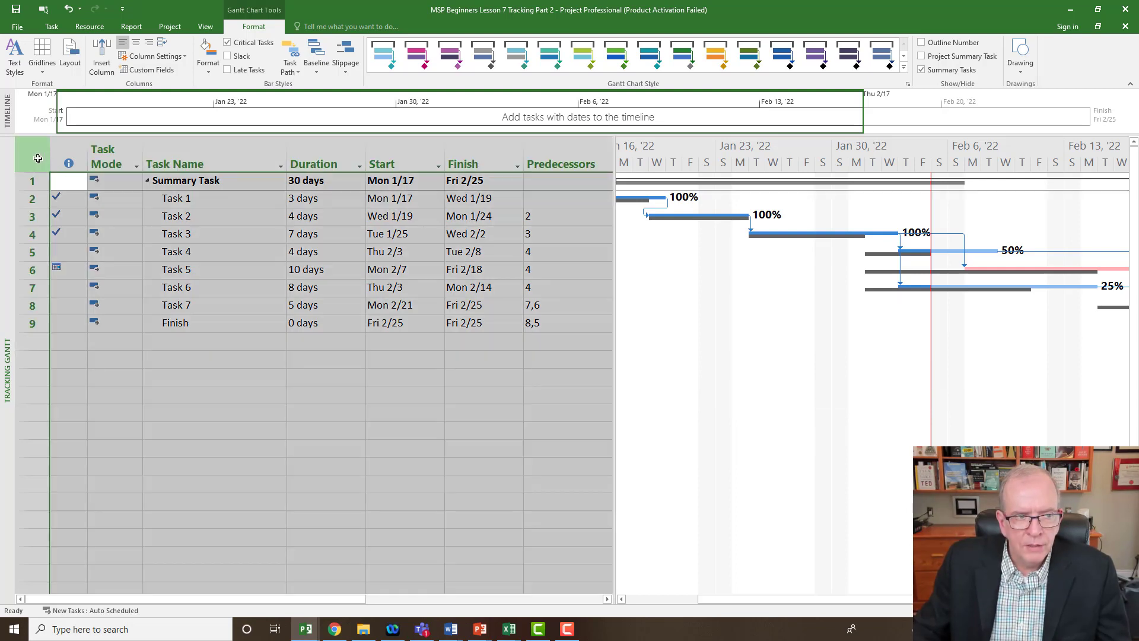
{"action": "right_click", "coordinate": [37, 157]}
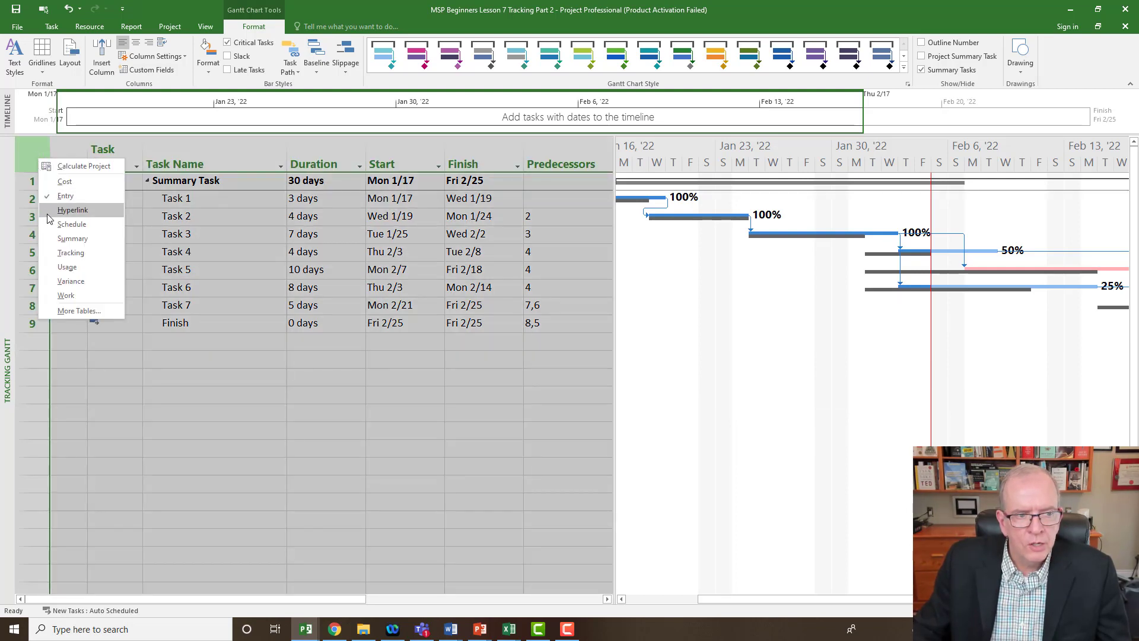
{"action": "left_click", "coordinate": [69, 281]}
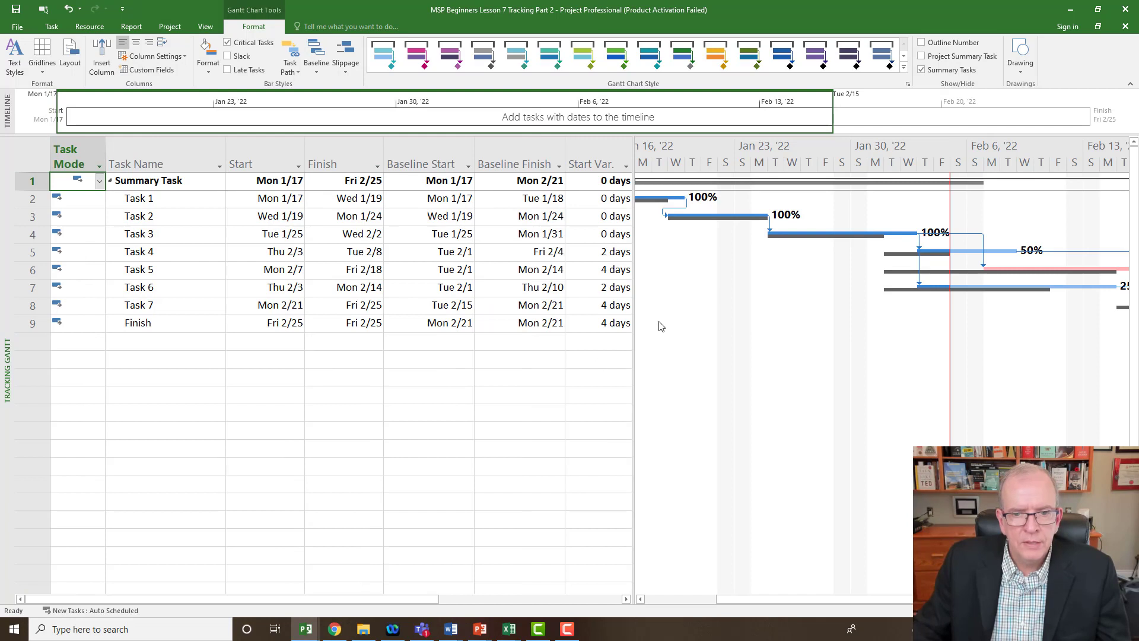
{"action": "left_click_drag", "start_coordinate": [633, 301], "coordinate": [707, 299]}
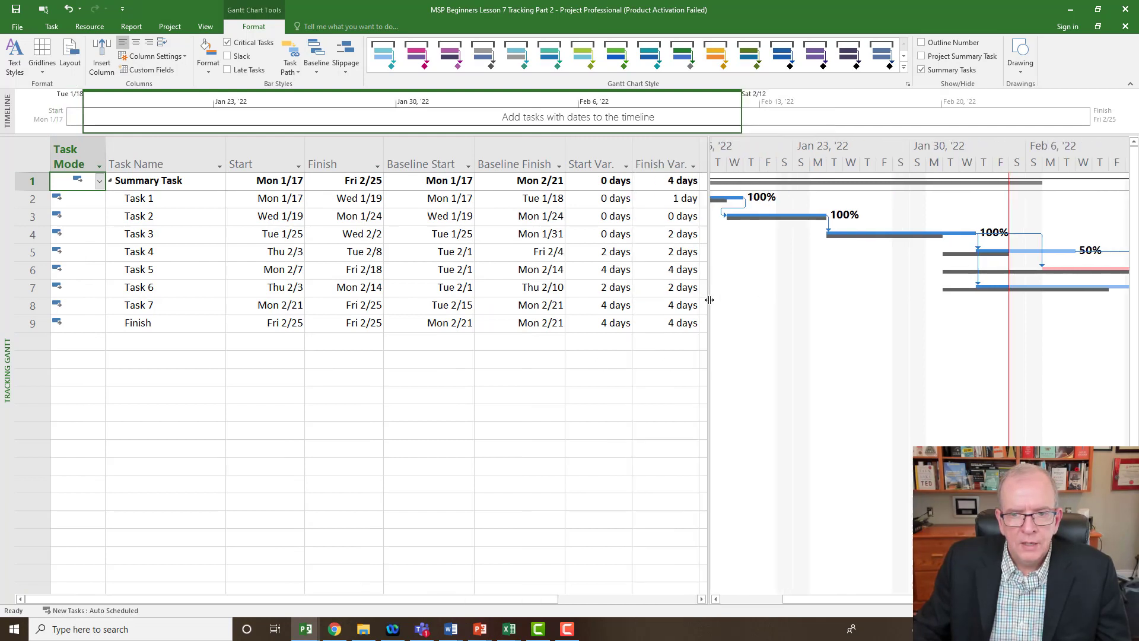
{"action": "left_click_drag", "start_coordinate": [707, 238], "coordinate": [700, 255]}
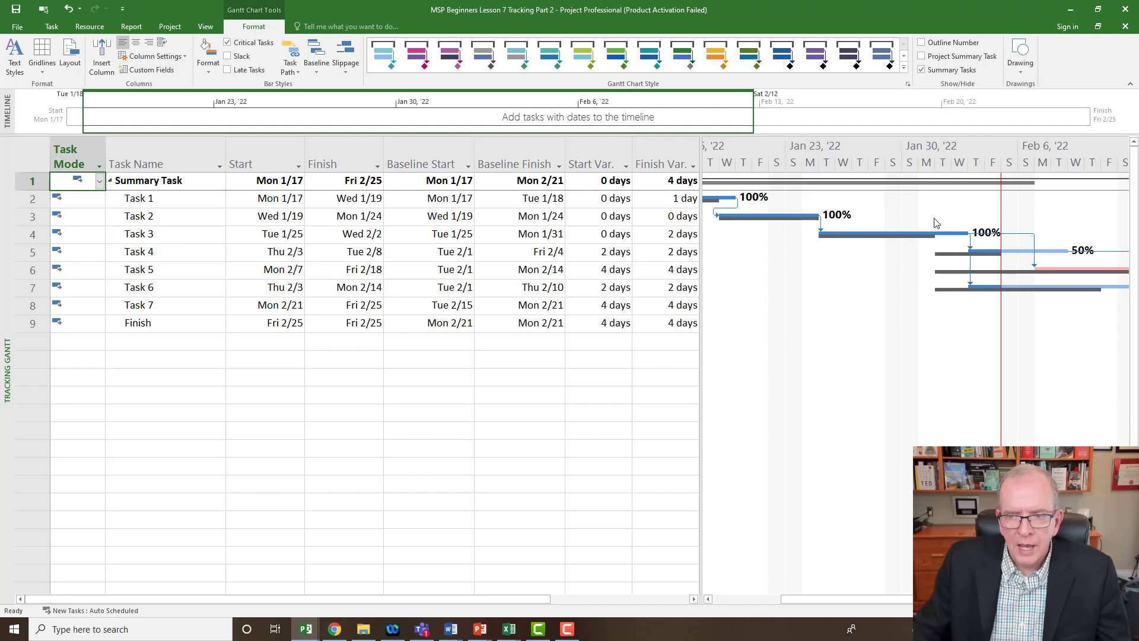
Keep the chart's timescale in Days and reduce its size to 55%
{"action": "left_click_drag", "start_coordinate": [841, 610], "coordinate": [808, 613]}
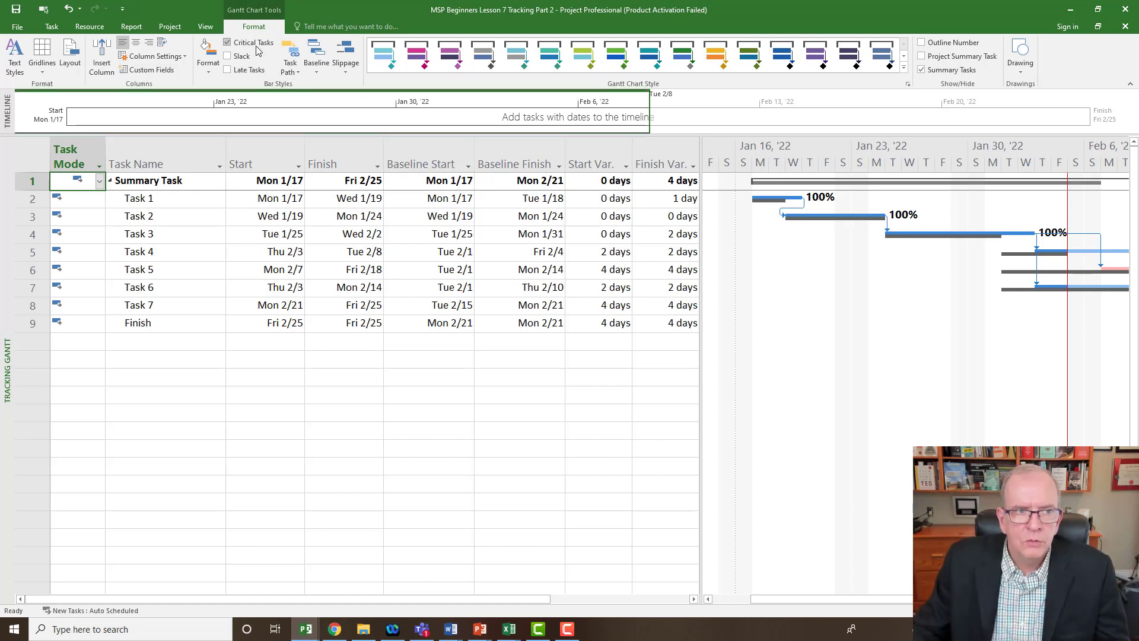
{"action": "left_click", "coordinate": [204, 27]}
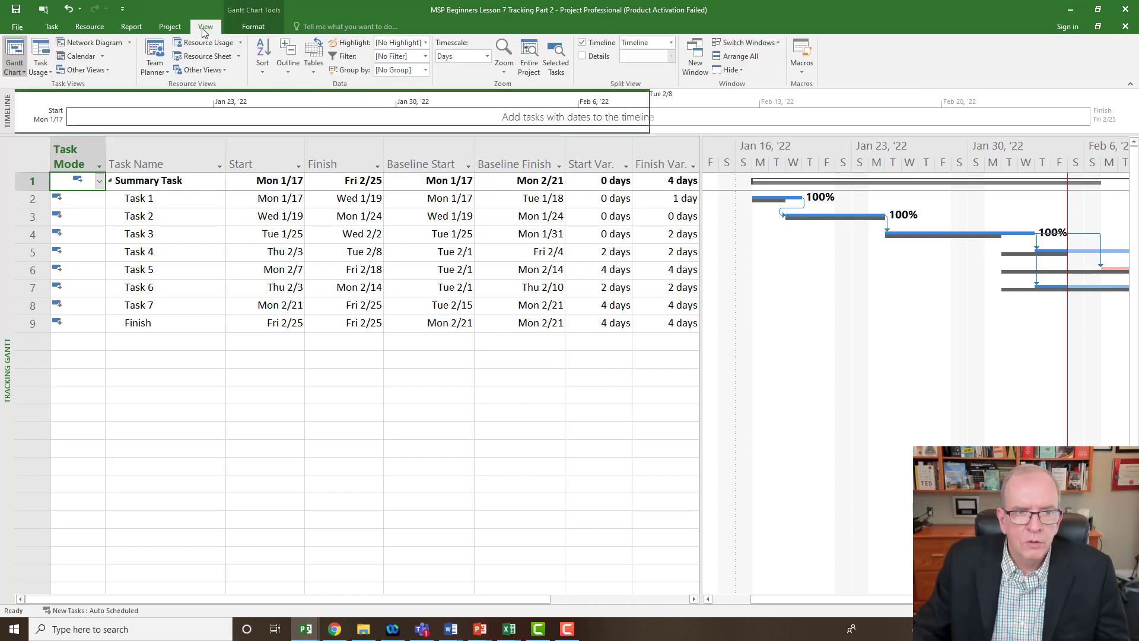
{"action": "left_click", "coordinate": [486, 56]}
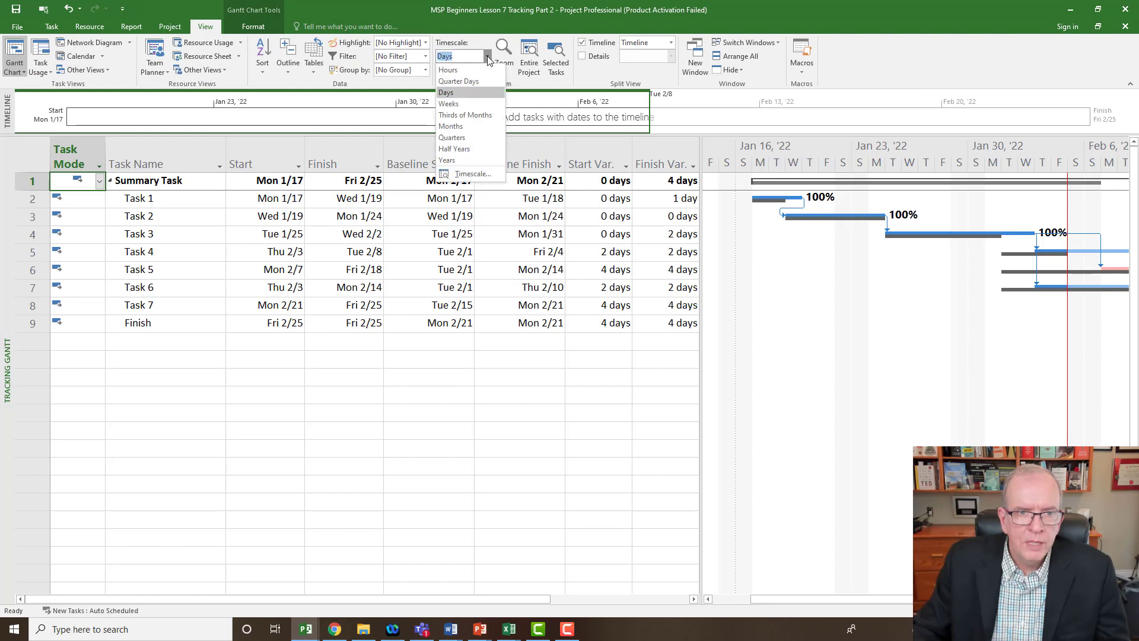
{"action": "left_click", "coordinate": [473, 92]}
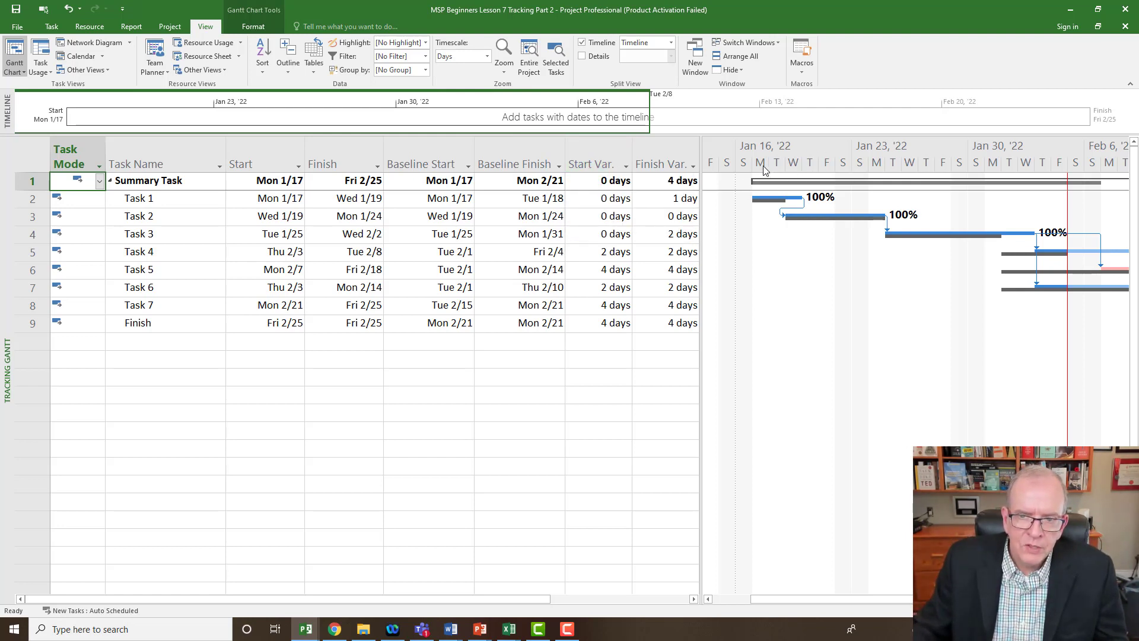
{"action": "double_click", "coordinate": [800, 166]}
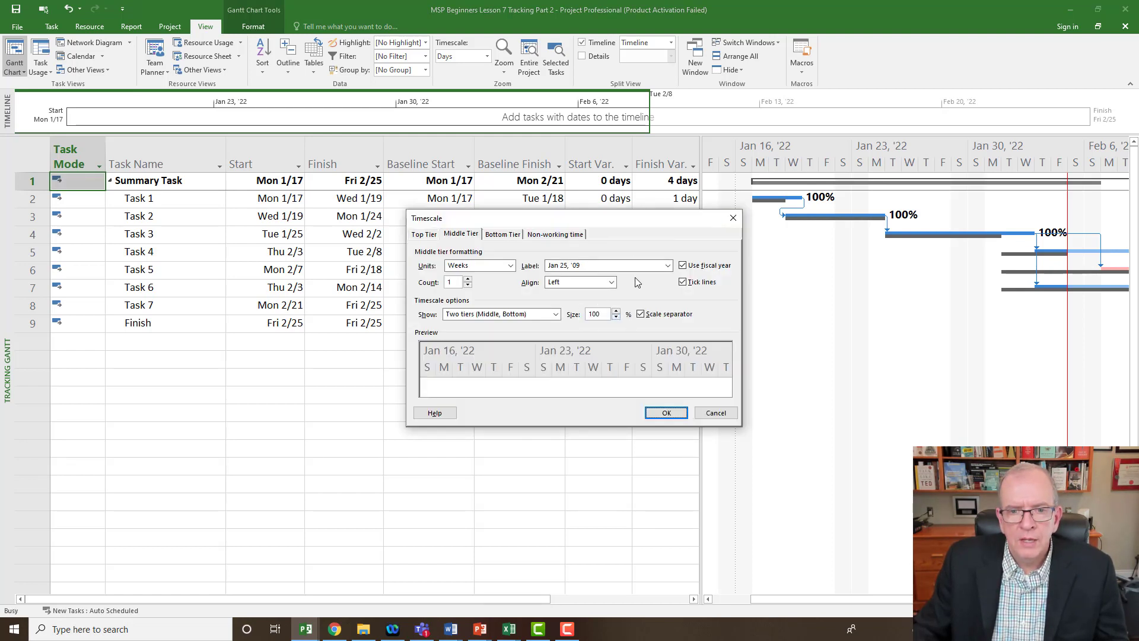
{"action": "left_click", "coordinate": [616, 319]}
{"action": "left_click", "coordinate": [616, 319]}
{"action": "left_click", "coordinate": [616, 319]}
{"action": "left_click", "coordinate": [616, 320]}
{"action": "left_click", "coordinate": [616, 319]}
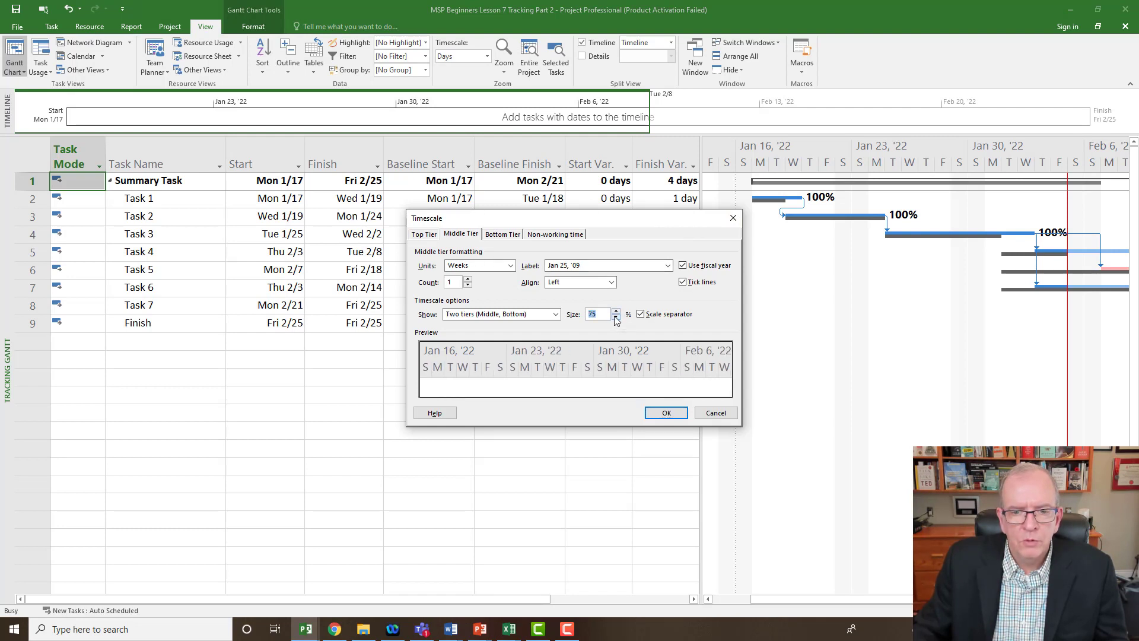
{"action": "left_click", "coordinate": [616, 319]}
{"action": "left_click", "coordinate": [616, 319]}
{"action": "left_click", "coordinate": [616, 319]}
{"action": "left_click", "coordinate": [616, 319]}
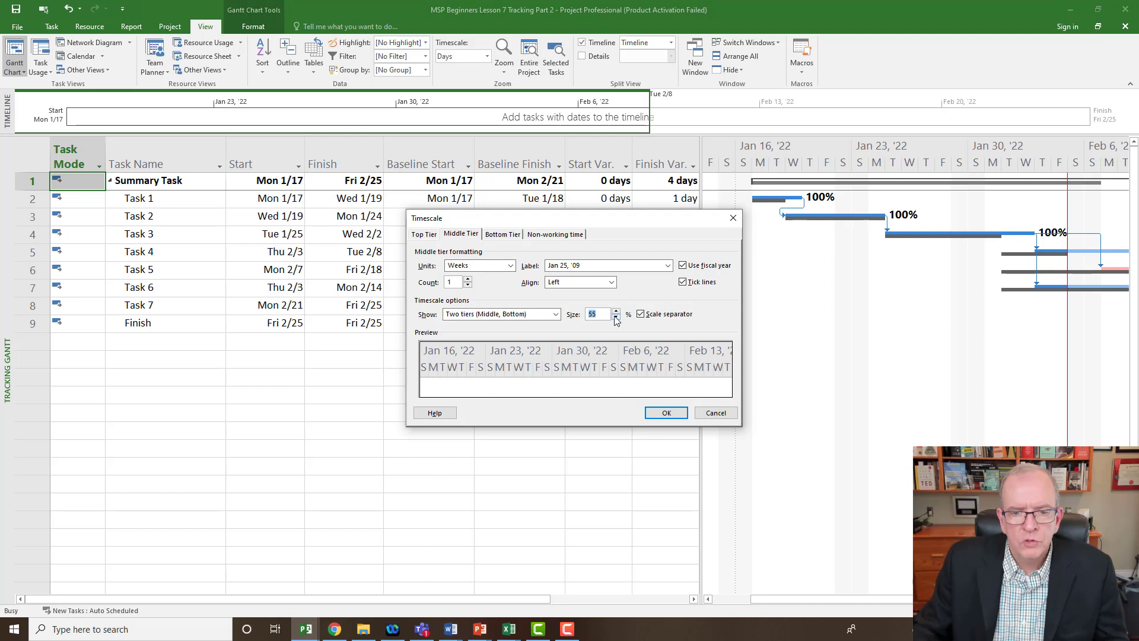
{"action": "left_click", "coordinate": [664, 412]}
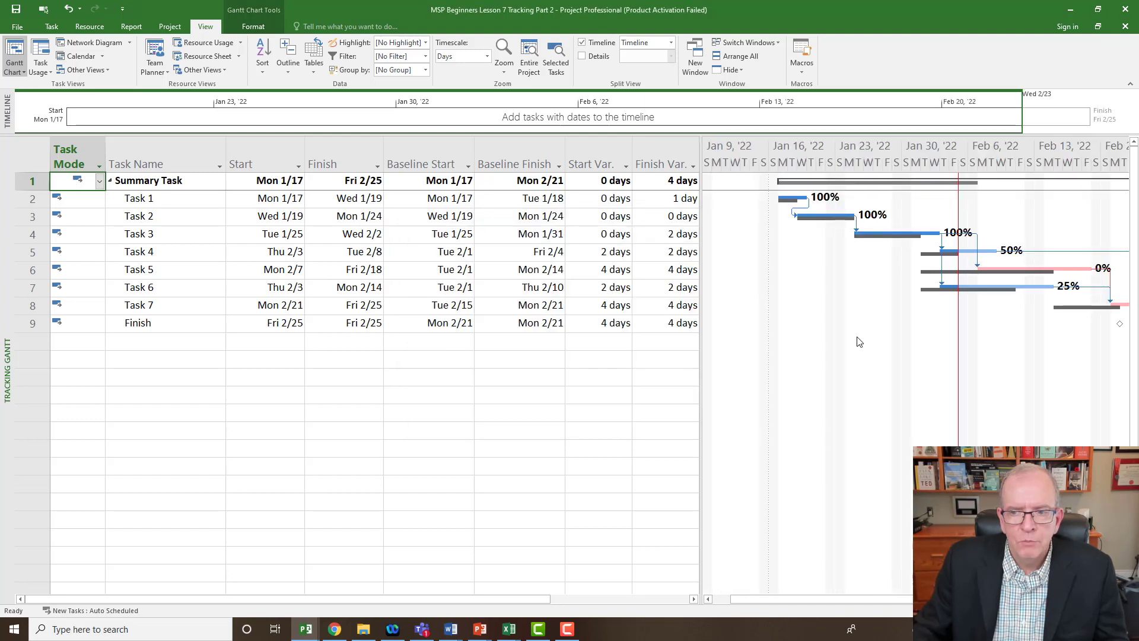
Compare the start and finish variances of Tasks 1, 2 and 3 with their actual and baseline bars
{"action": "left_click_drag", "start_coordinate": [826, 600], "coordinate": [849, 599]}
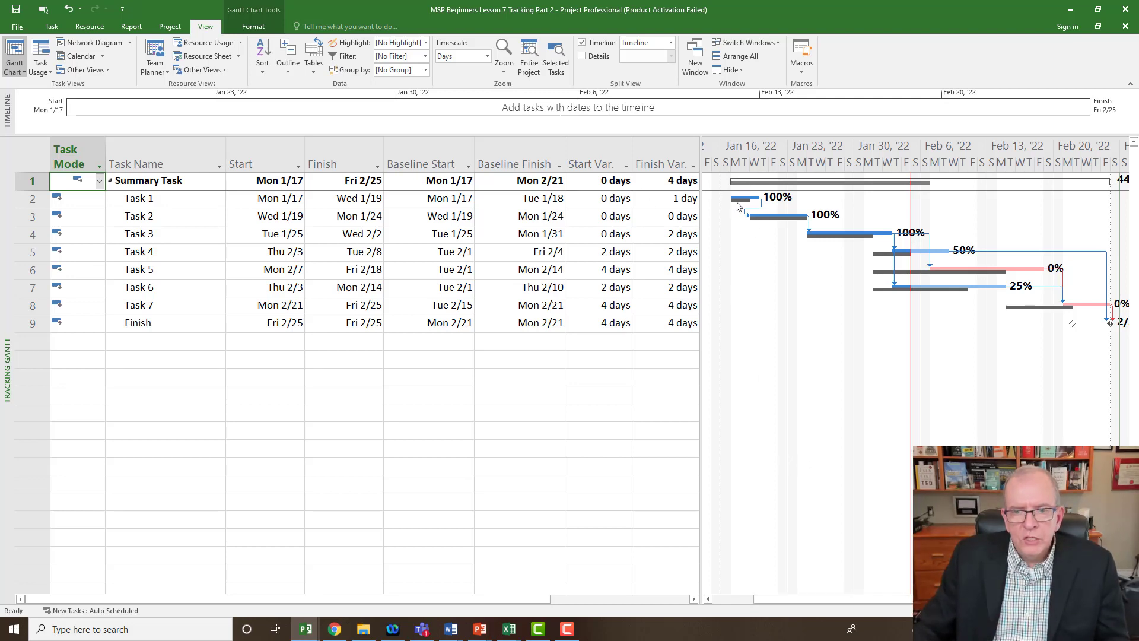
{"action": "left_click", "coordinate": [602, 198]}
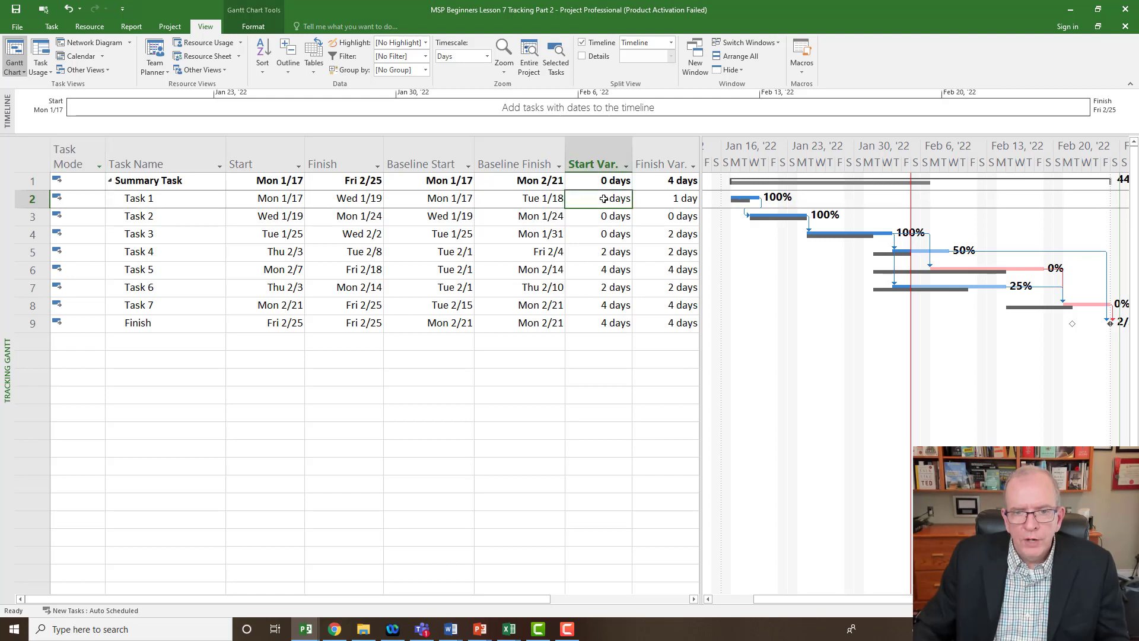
{"action": "left_click", "coordinate": [675, 202]}
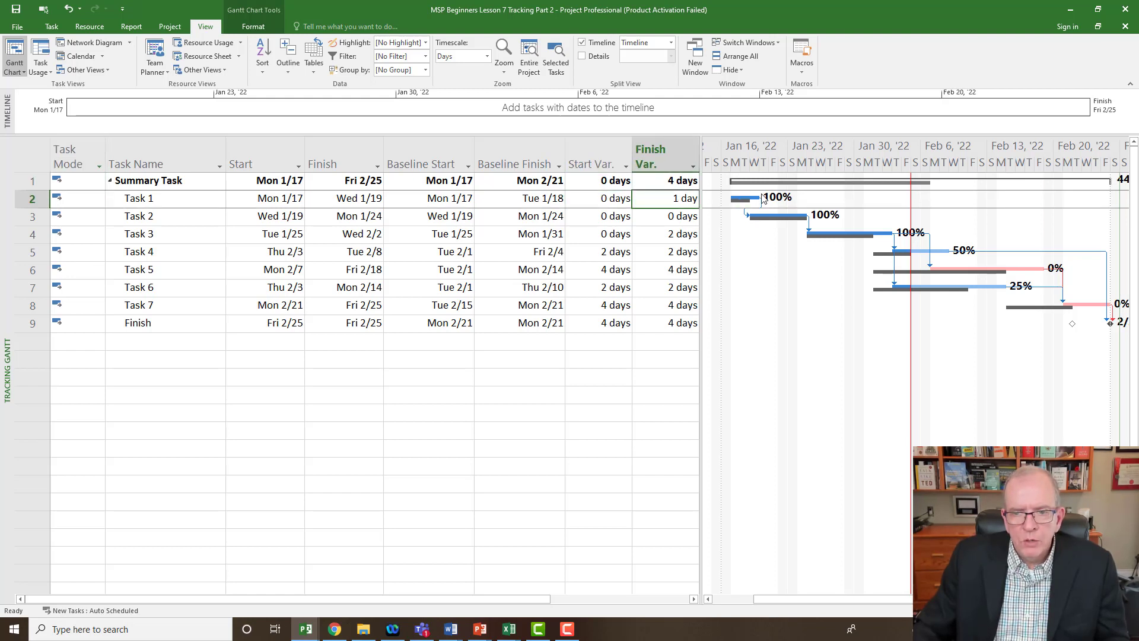
{"action": "left_click", "coordinate": [607, 219]}
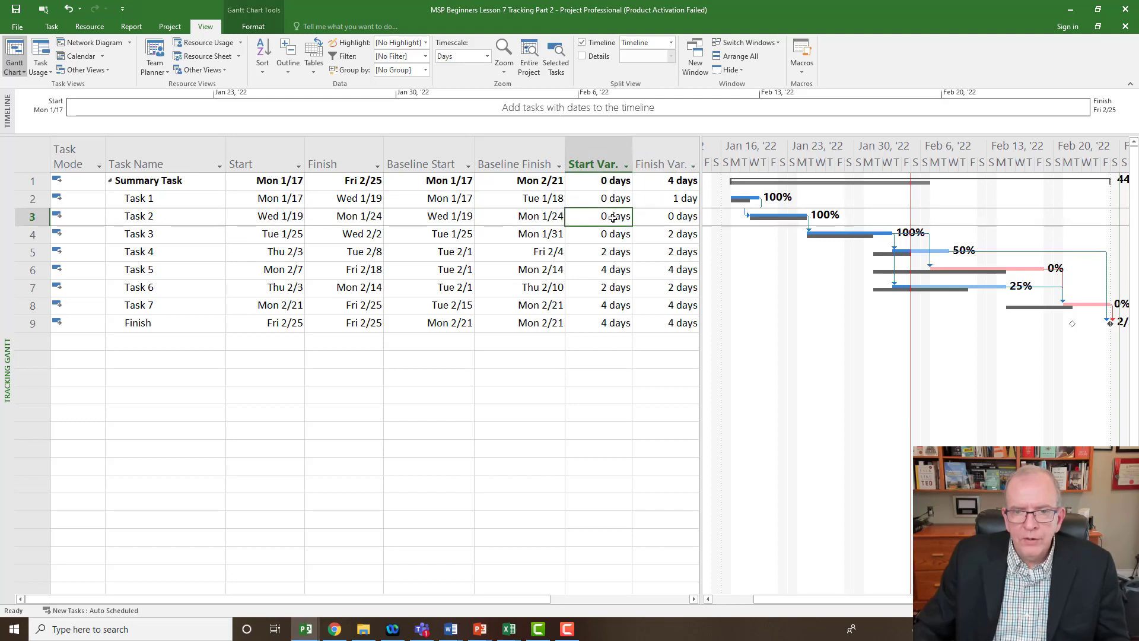
{"action": "left_click", "coordinate": [668, 218]}
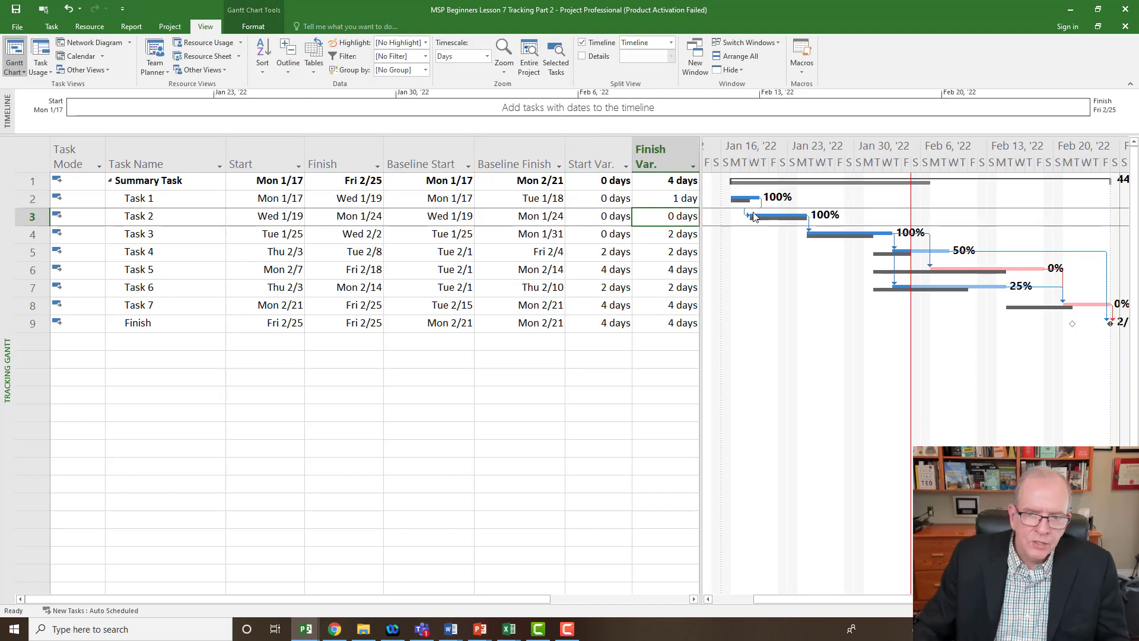
{"action": "left_click", "coordinate": [751, 219]}
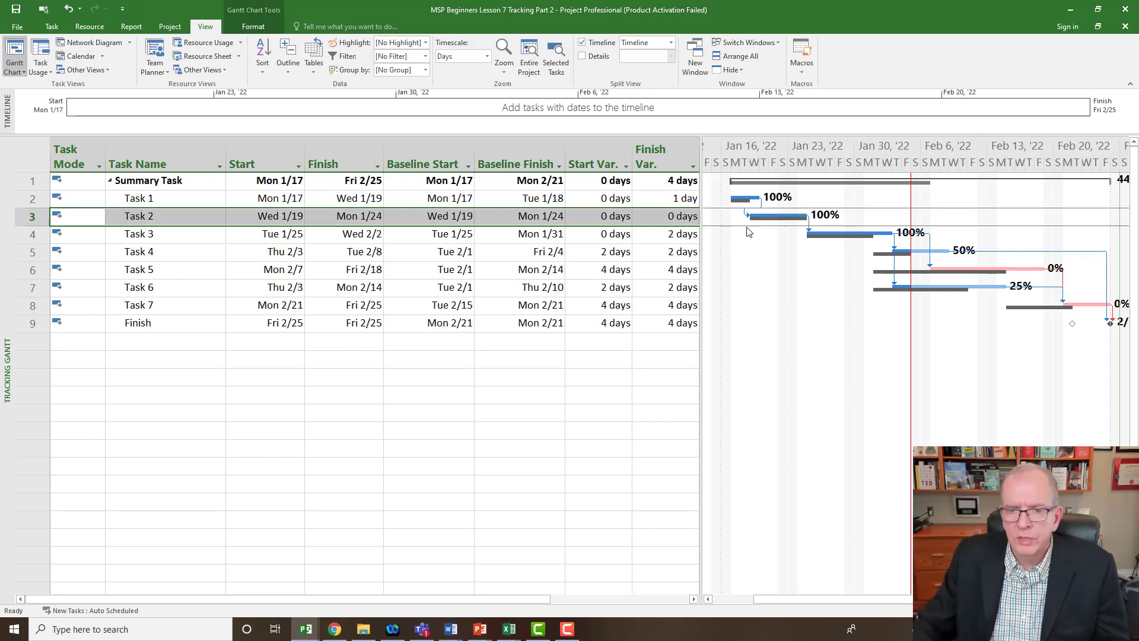
{"action": "left_click", "coordinate": [602, 240]}
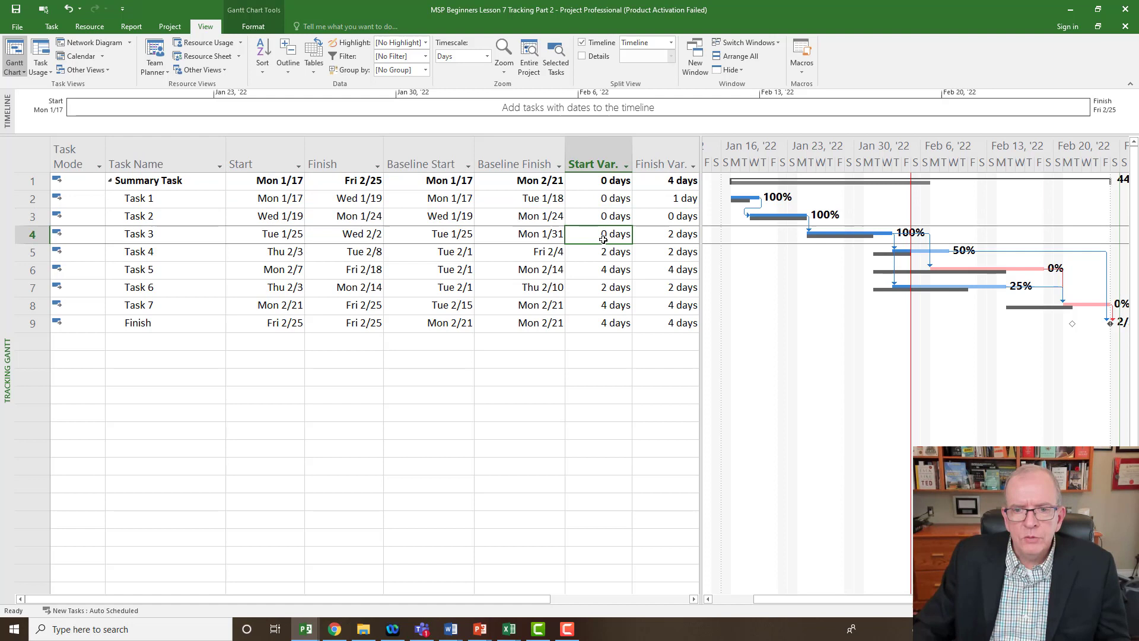
{"action": "left_click", "coordinate": [663, 240]}
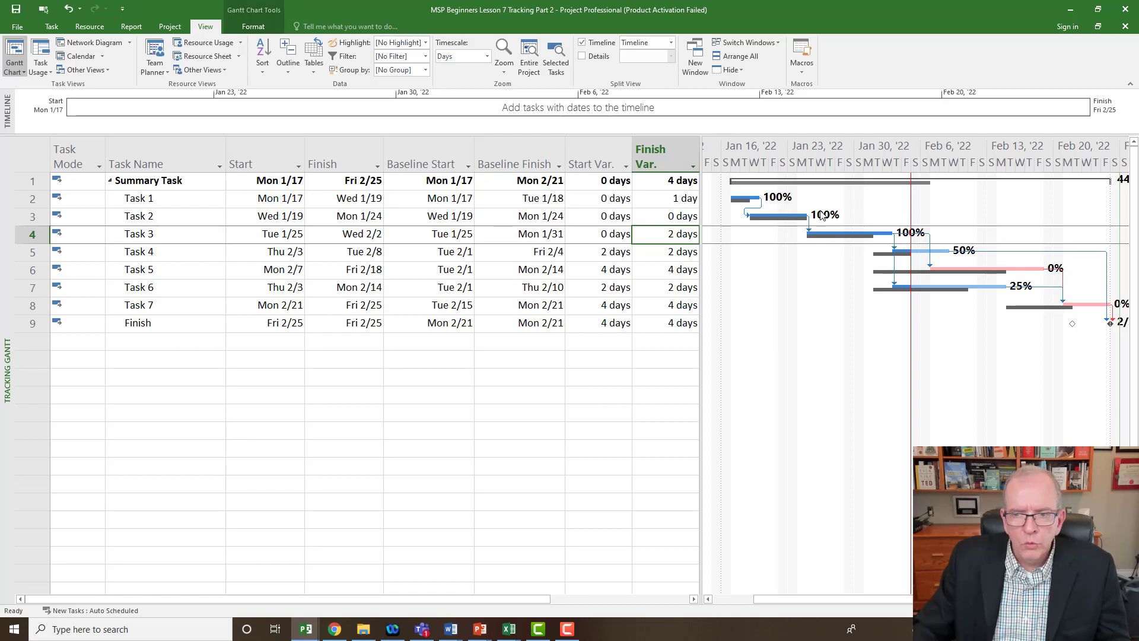
Add the note "Task 3 delayed due to bad weather" to Task 3 and save it
{"action": "double_click", "coordinate": [154, 237]}
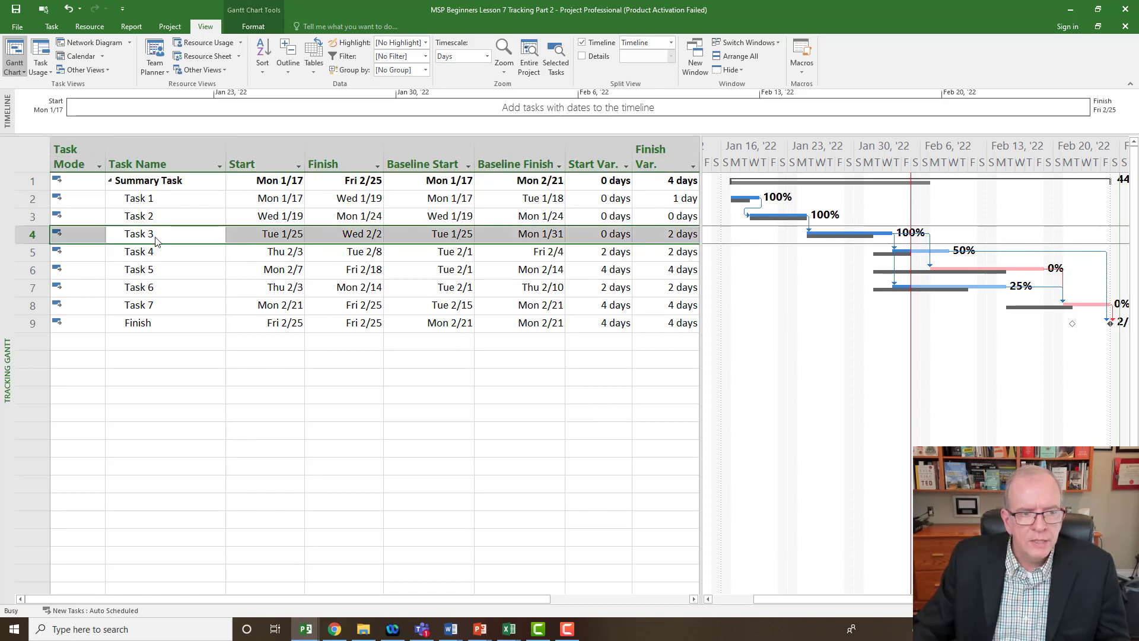
{"action": "left_click_drag", "start_coordinate": [541, 204], "coordinate": [520, 315]}
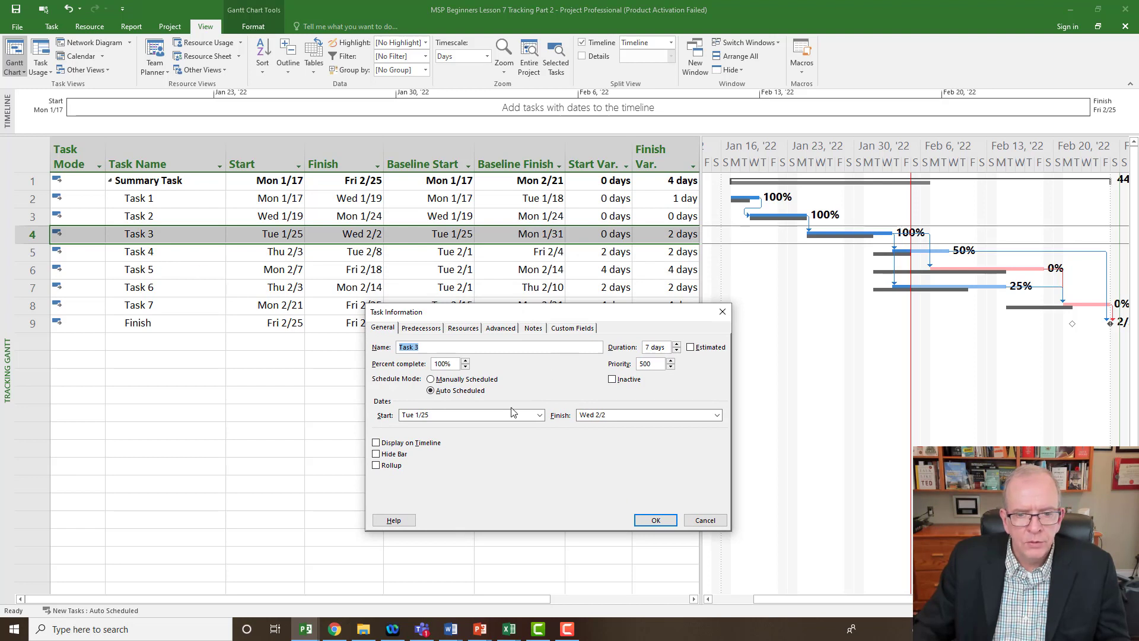
{"action": "left_click", "coordinate": [532, 329]}
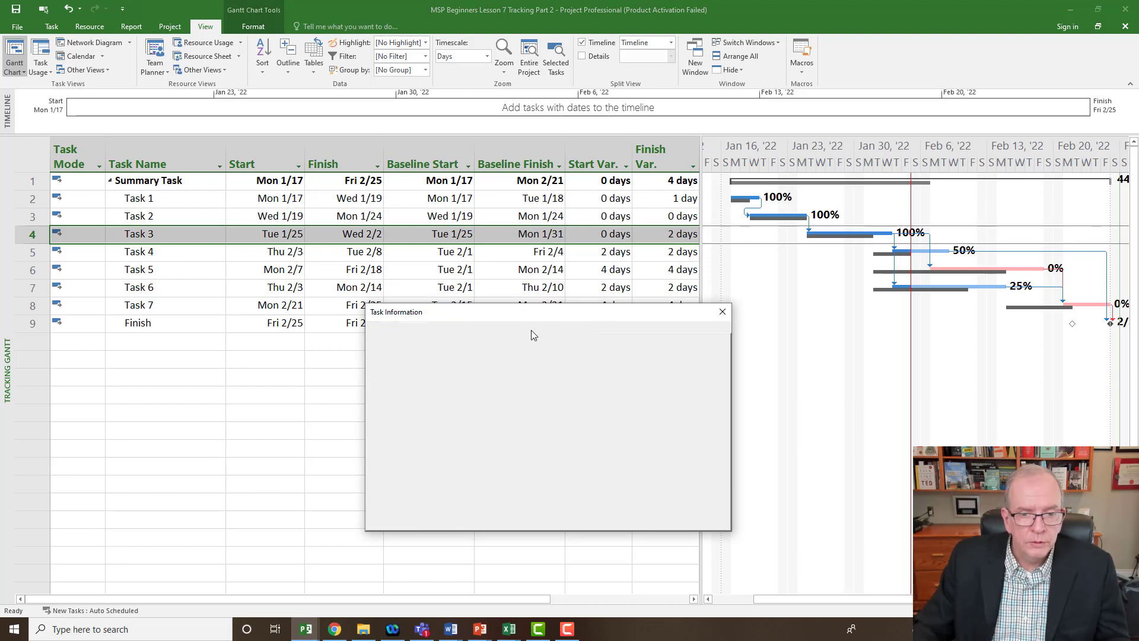
{"action": "left_click", "coordinate": [383, 412]}
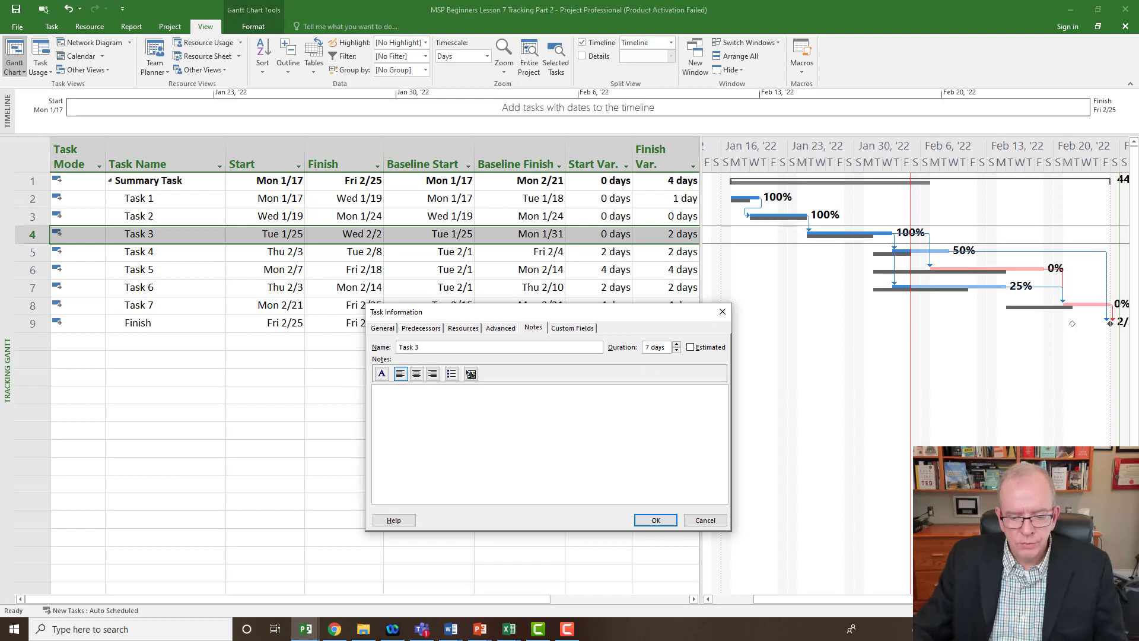
{"action": "type", "text": "Task "}
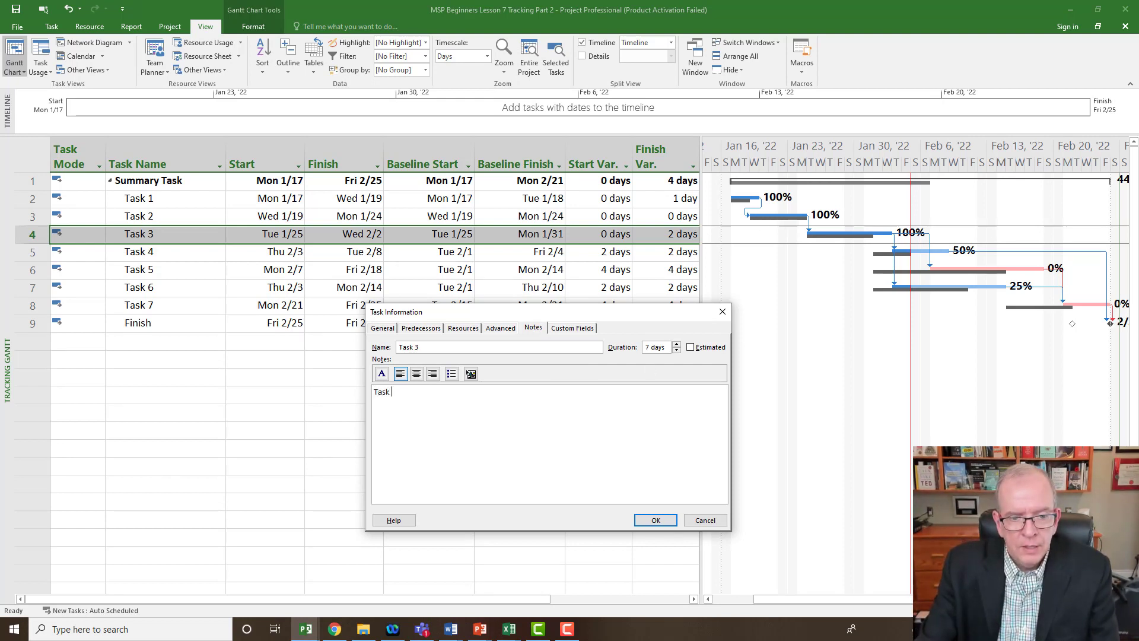
{"action": "type", "text": "3 delayed du"}
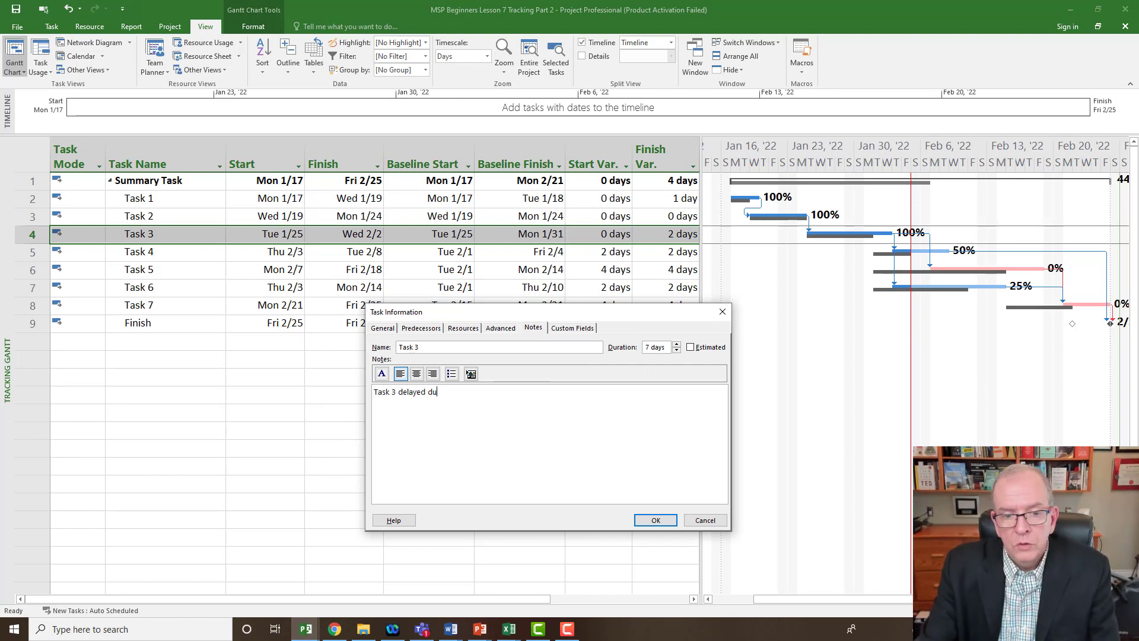
{"action": "type", "text": "e to bad weather"}
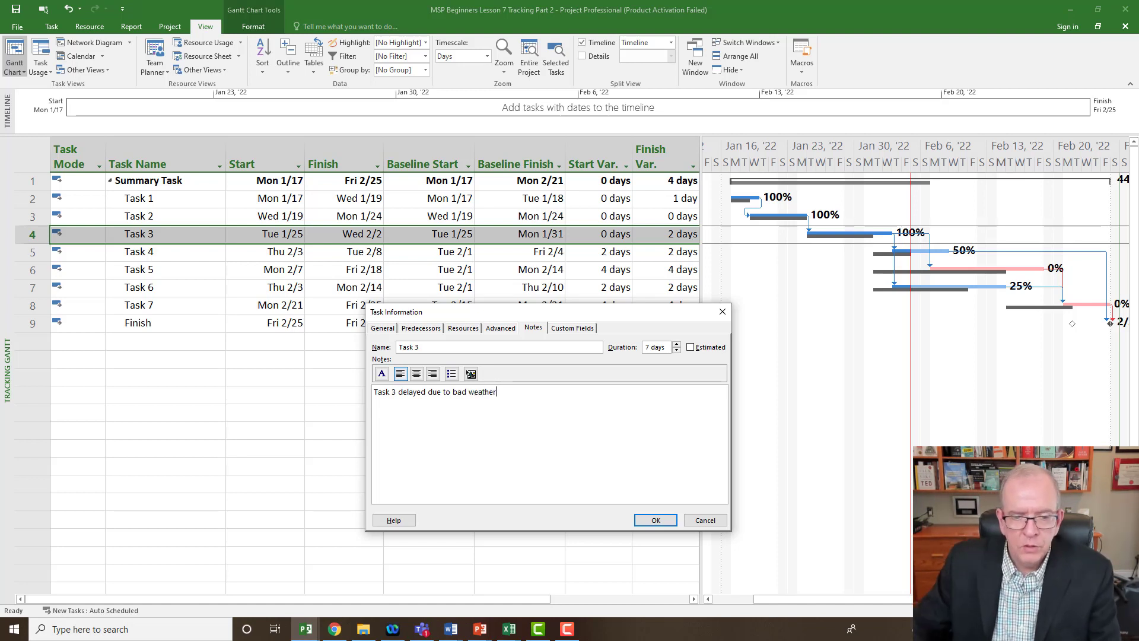
{"action": "left_click", "coordinate": [656, 521]}
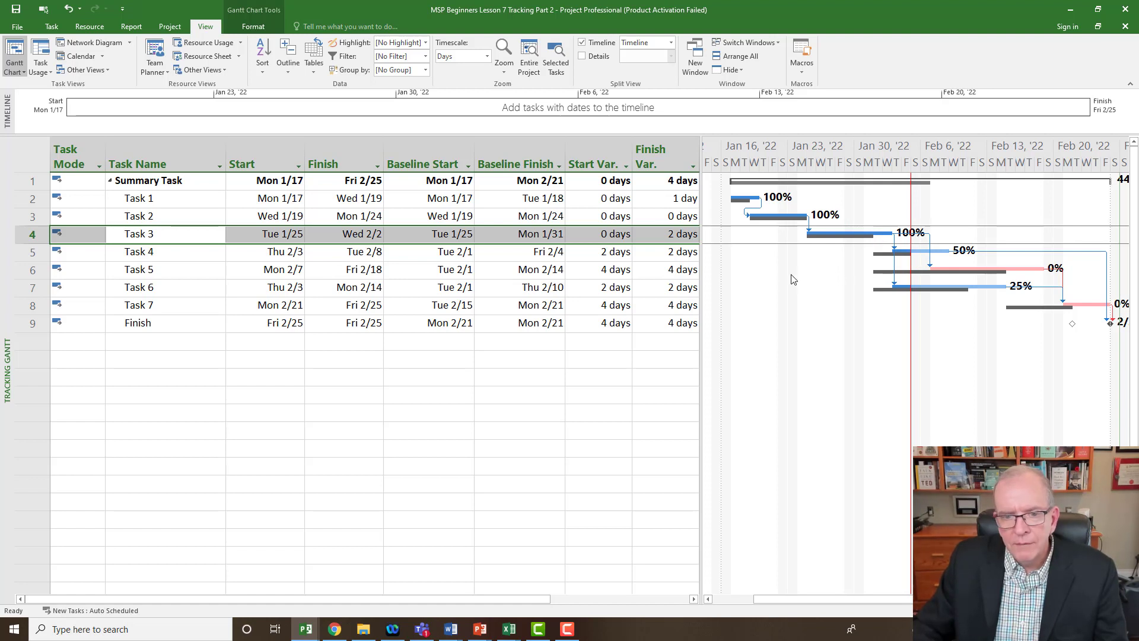
Compare the start and finish variances of Tasks 4, 5 and 6 with their current and baseline bars through the project finish
{"action": "left_click", "coordinate": [610, 254]}
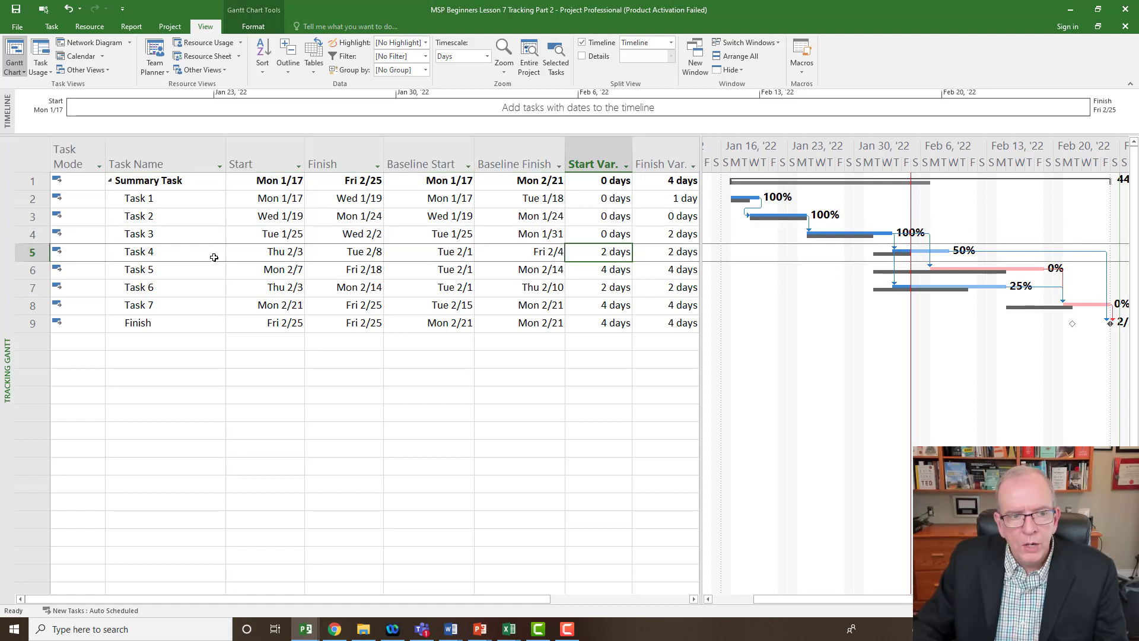
{"action": "left_click", "coordinate": [601, 272]}
{"action": "left_click", "coordinate": [652, 284]}
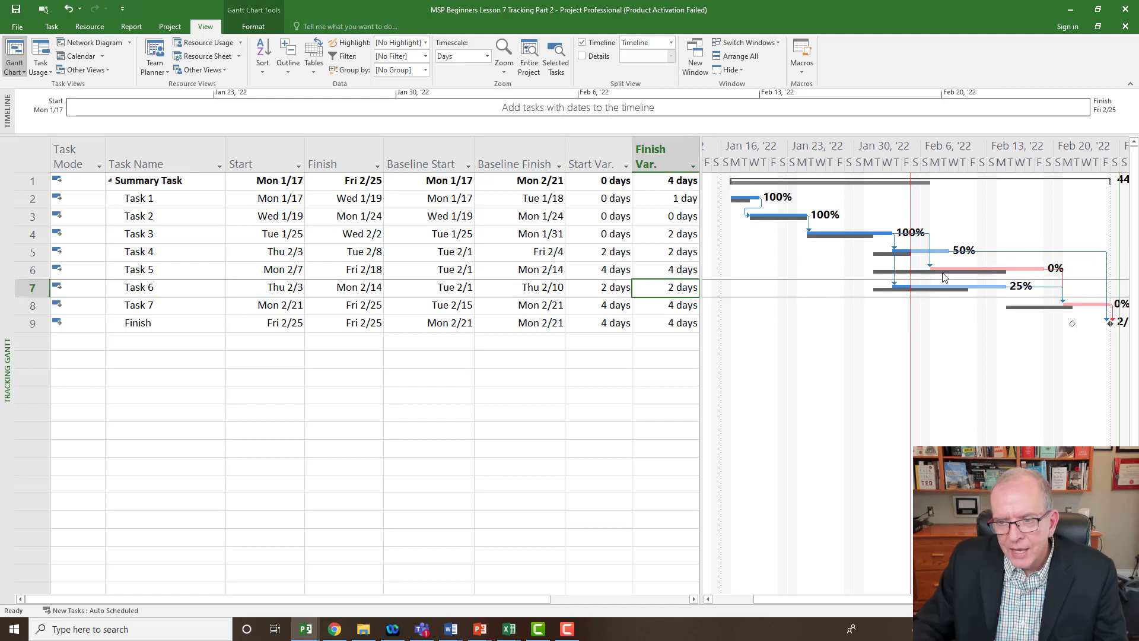
{"action": "left_click", "coordinate": [543, 271]}
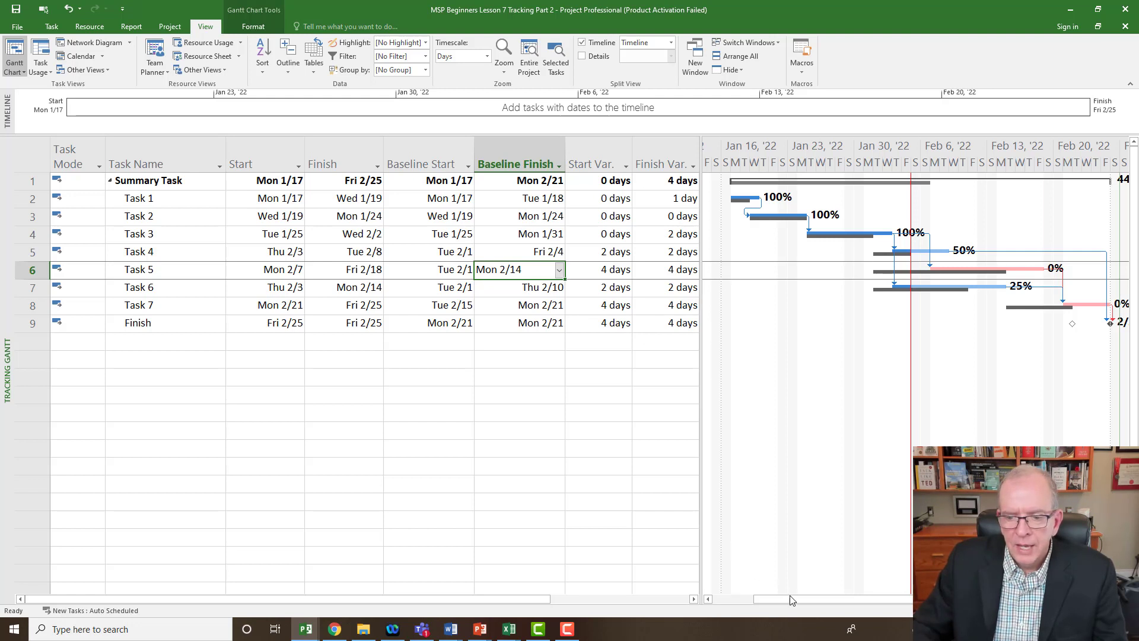
{"action": "left_click_drag", "start_coordinate": [789, 601], "coordinate": [805, 602]}
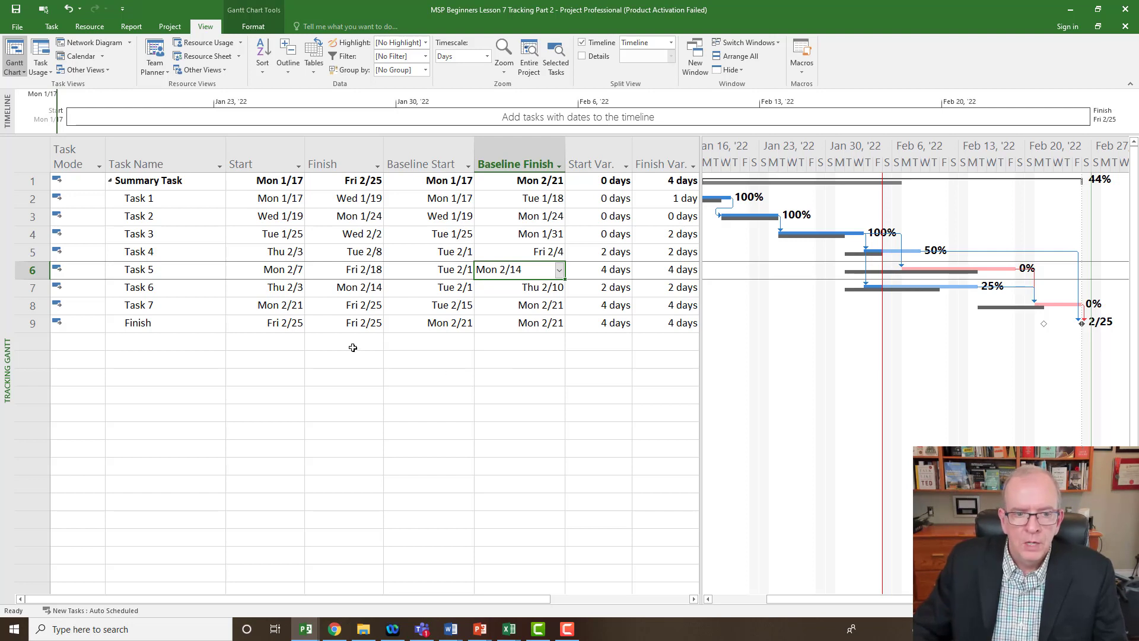
{"action": "left_click", "coordinate": [353, 348]}
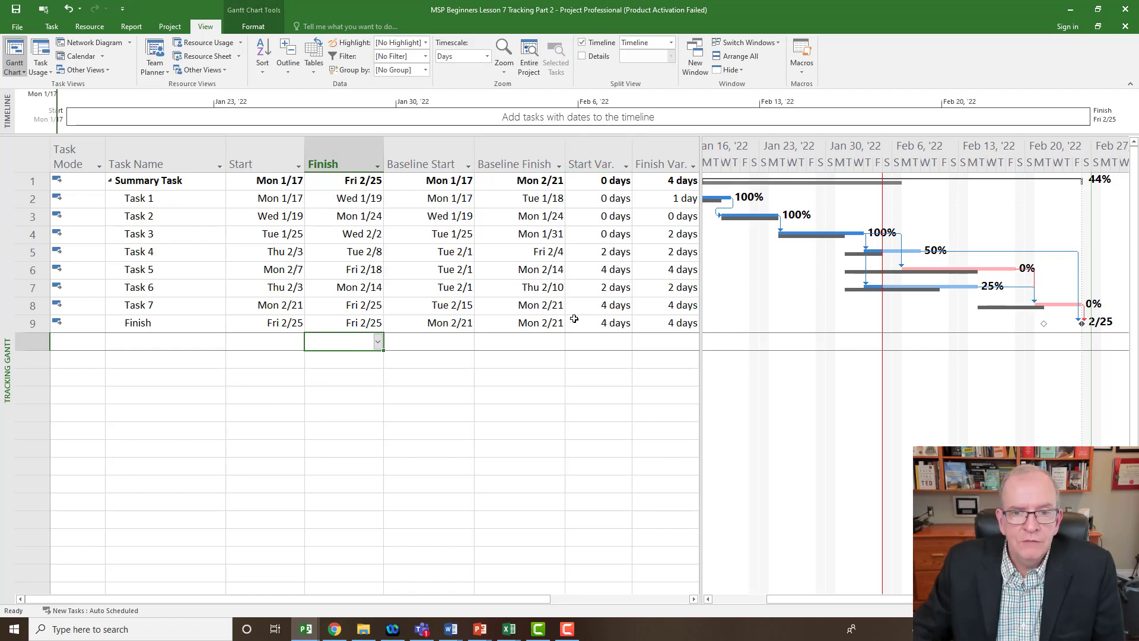
Switch the task sheet from the Variance table to the Cost table
{"action": "left_click", "coordinate": [31, 159]}
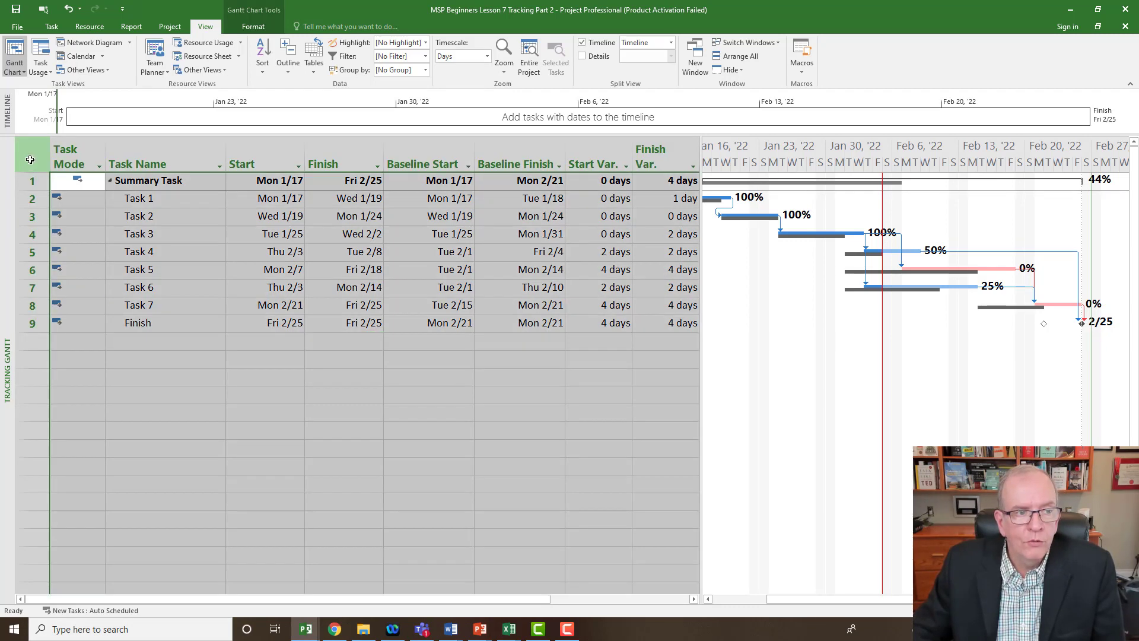
{"action": "right_click", "coordinate": [30, 159]}
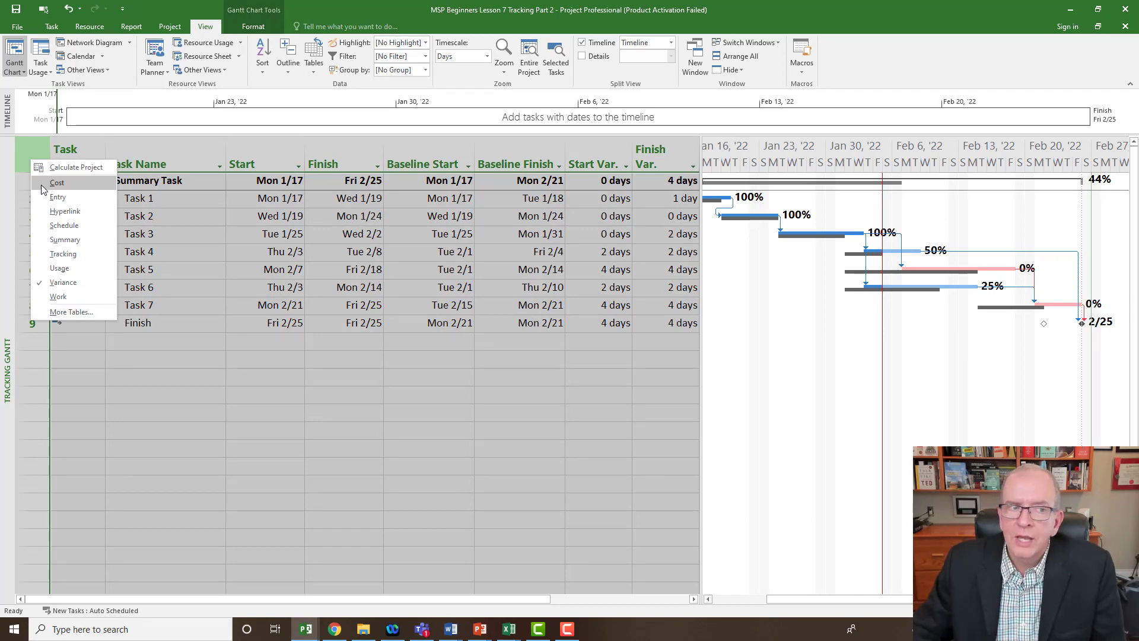
{"action": "left_click", "coordinate": [41, 184]}
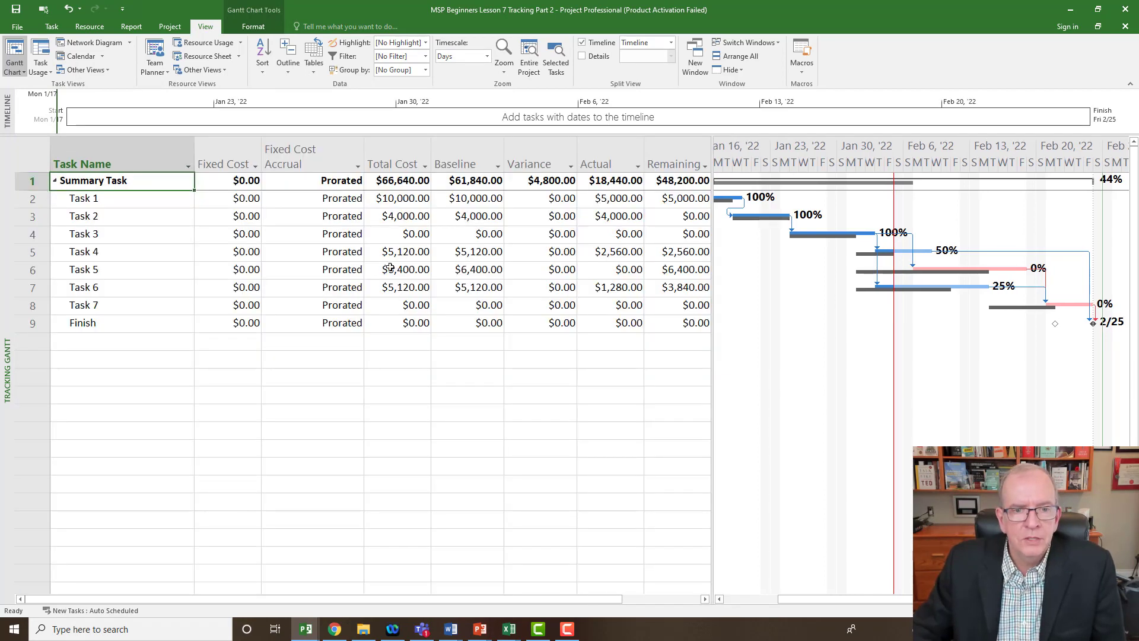
Compare the Summary Task's total cost, baseline cost and cost variance, and check the variances of the individual tasks below it
{"action": "left_click", "coordinate": [544, 181]}
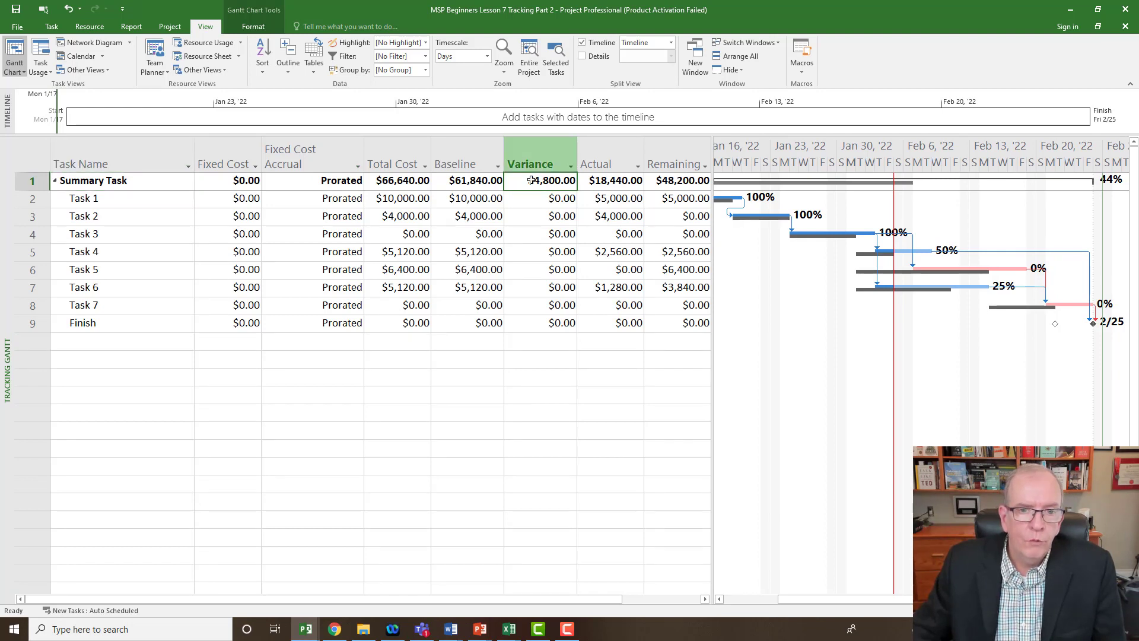
{"action": "left_click", "coordinate": [401, 182]}
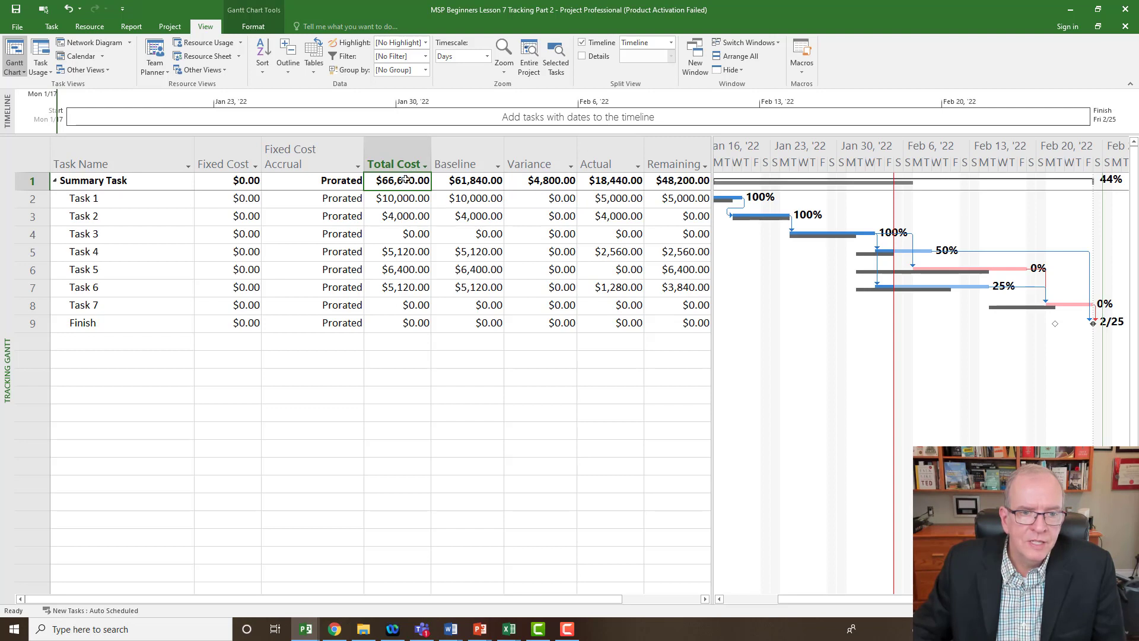
{"action": "left_click", "coordinate": [456, 185]}
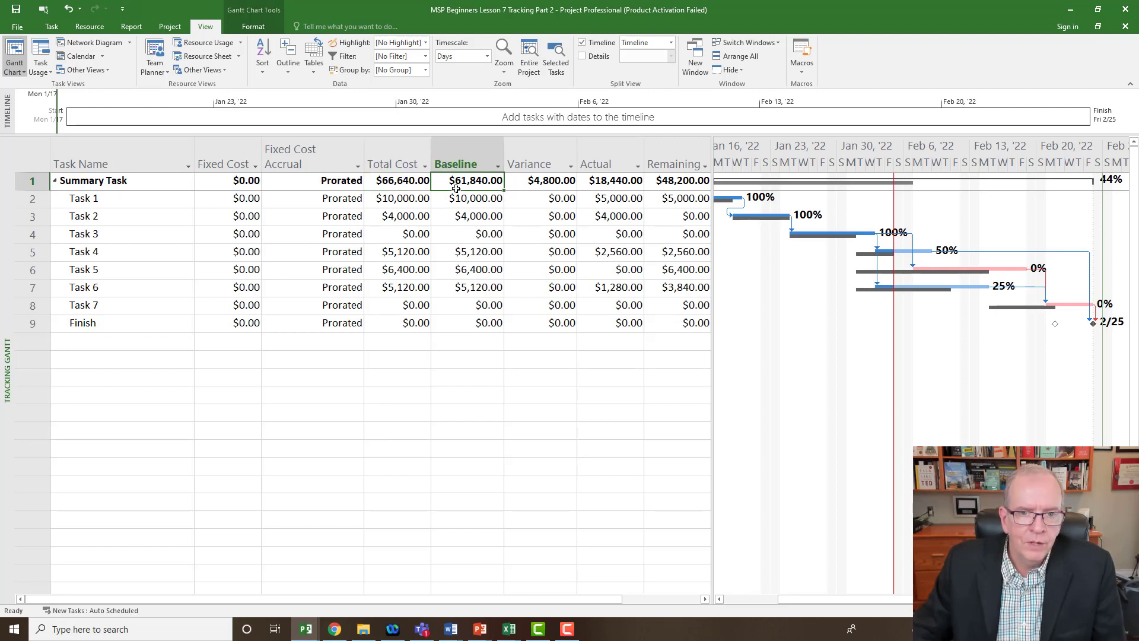
{"action": "left_click", "coordinate": [523, 203]}
{"action": "left_click", "coordinate": [527, 229]}
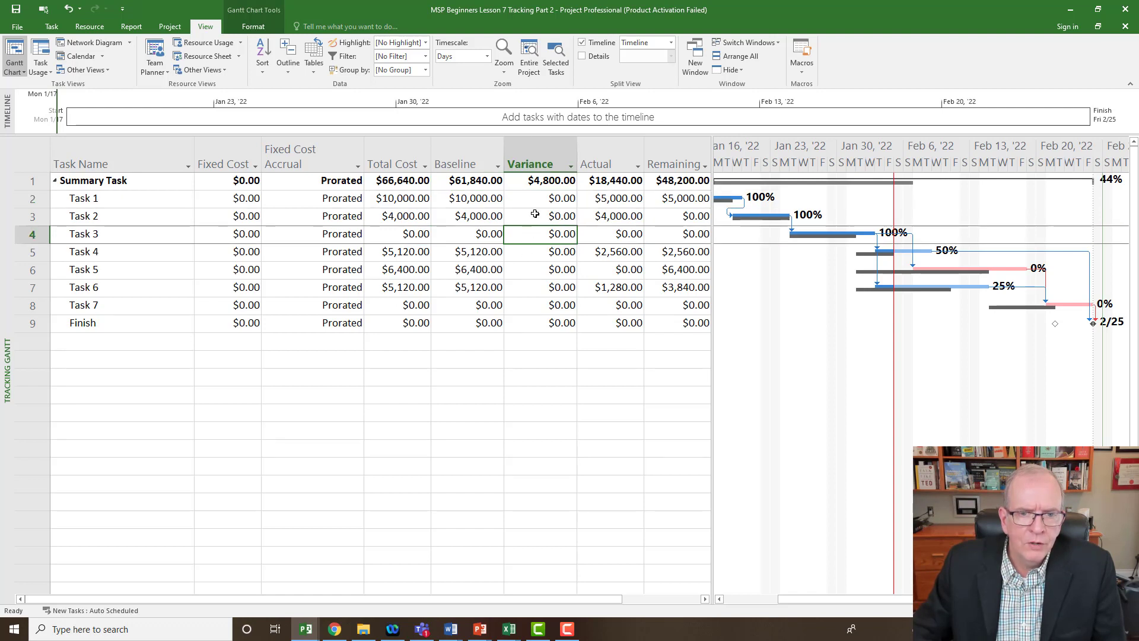
{"action": "left_click", "coordinate": [543, 180]}
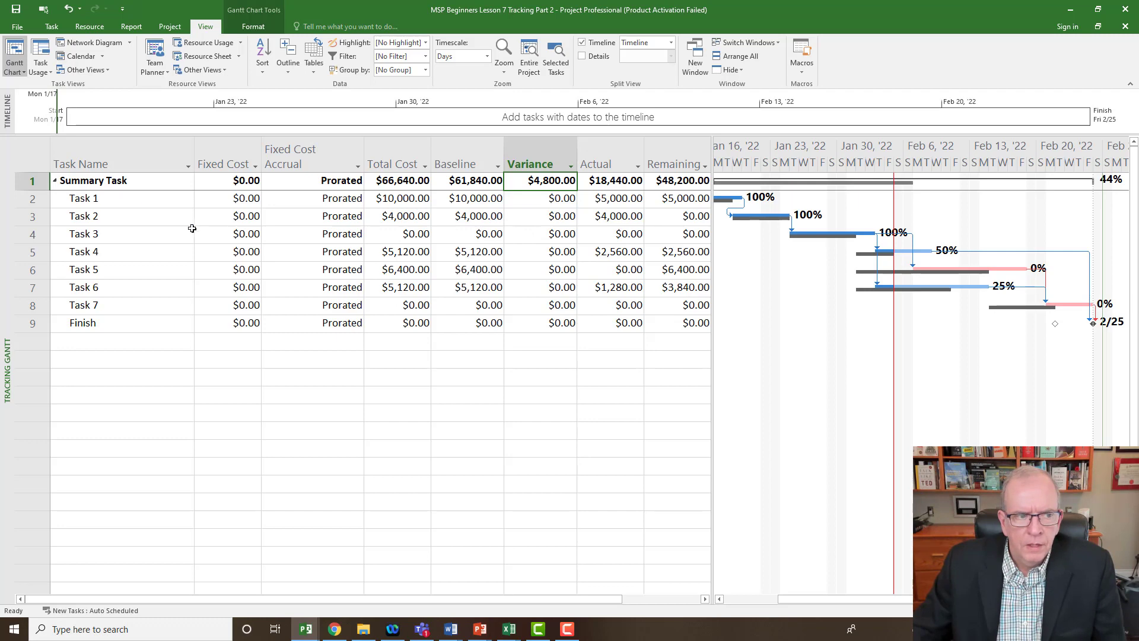
Switch the task sheet to the Entry table and widen it to show the full Resource Names column
{"action": "left_click", "coordinate": [32, 153]}
{"action": "right_click", "coordinate": [32, 153]}
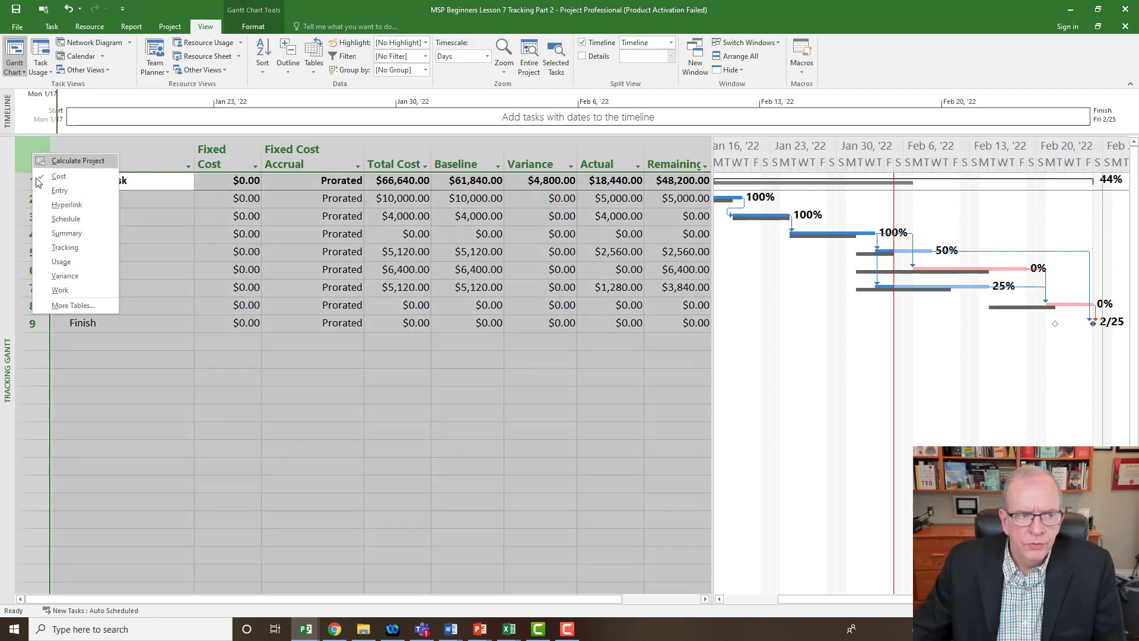
{"action": "left_click", "coordinate": [56, 188]}
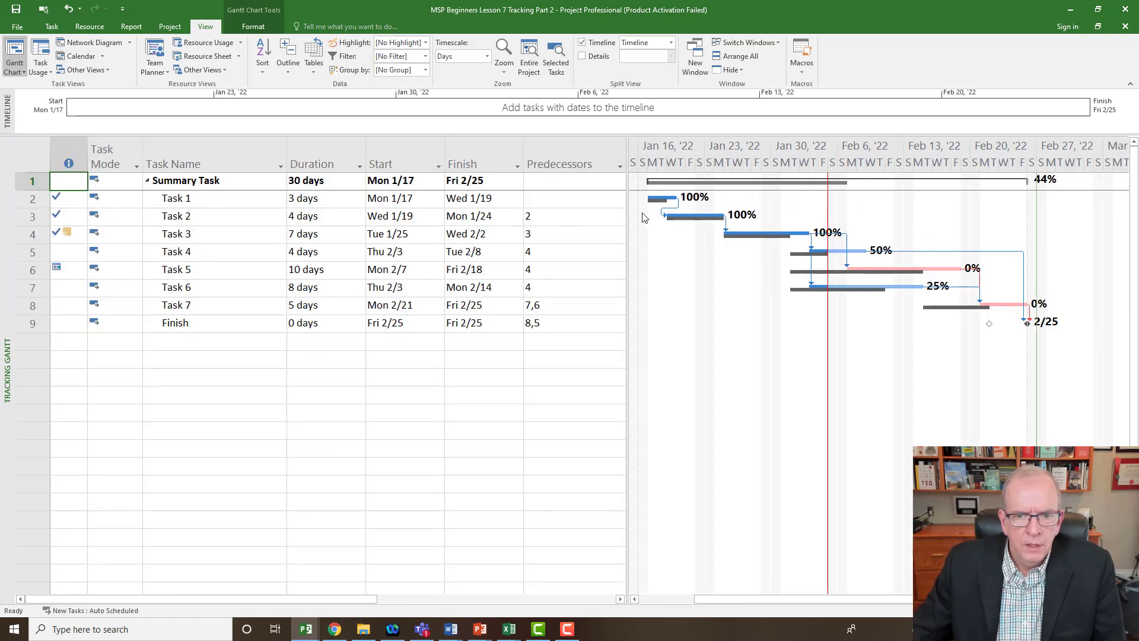
{"action": "left_click_drag", "start_coordinate": [630, 208], "coordinate": [818, 202]}
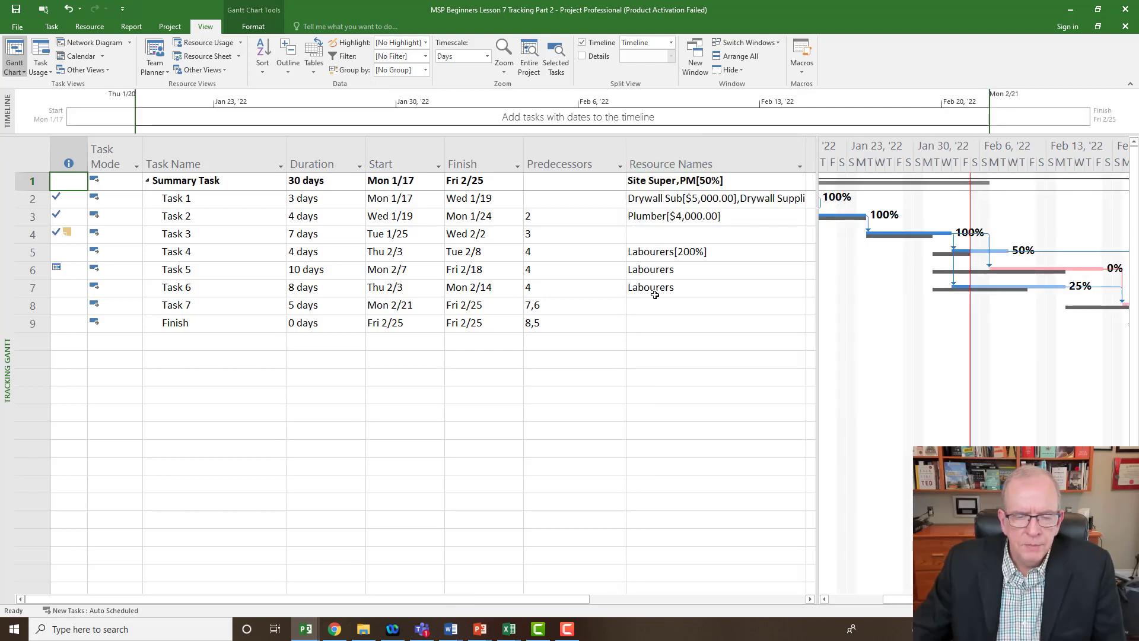
Review the resource assignments of all tasks, then the Summary Task's duration and assigned resources as the source of the cost variance
{"action": "left_click", "coordinate": [672, 162]}
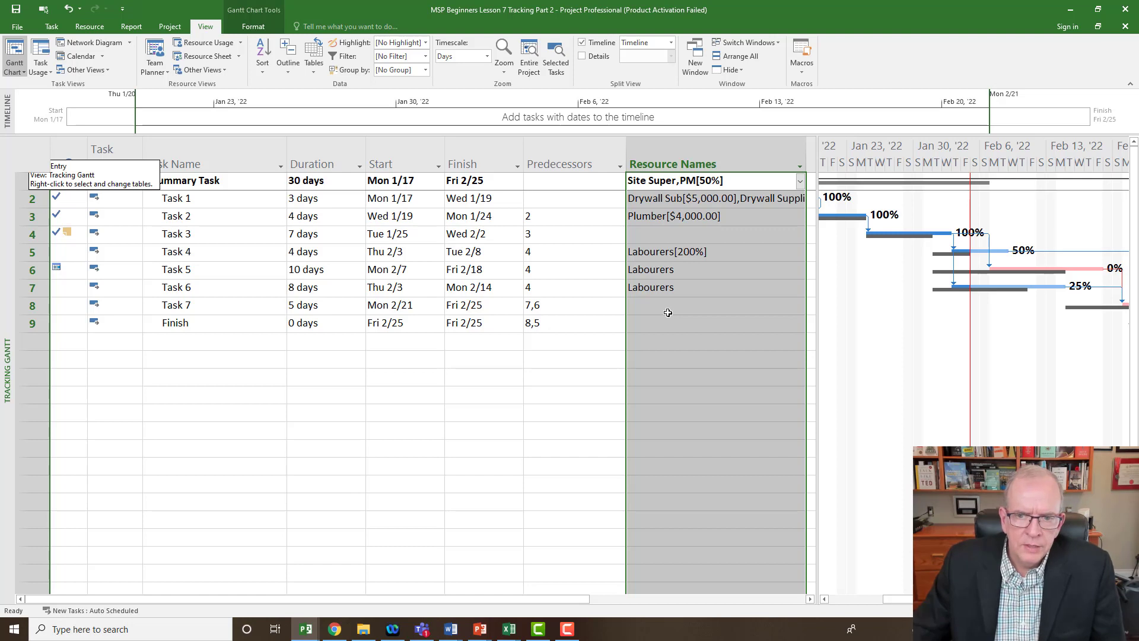
{"action": "left_click", "coordinate": [186, 363]}
{"action": "left_click", "coordinate": [49, 185]}
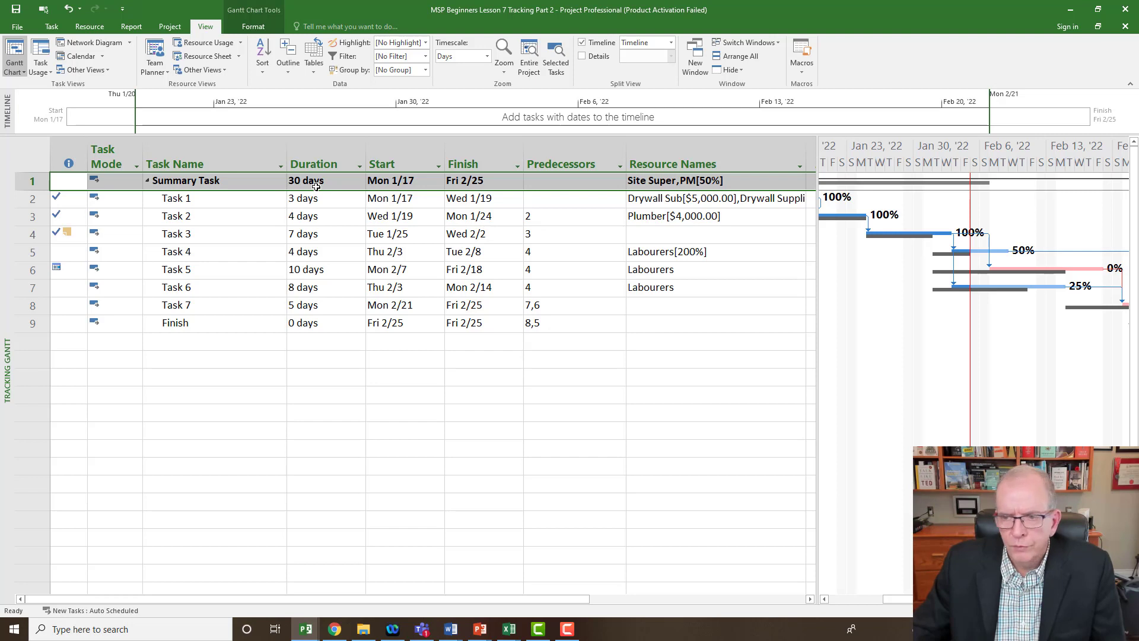
{"action": "left_click", "coordinate": [649, 185]}
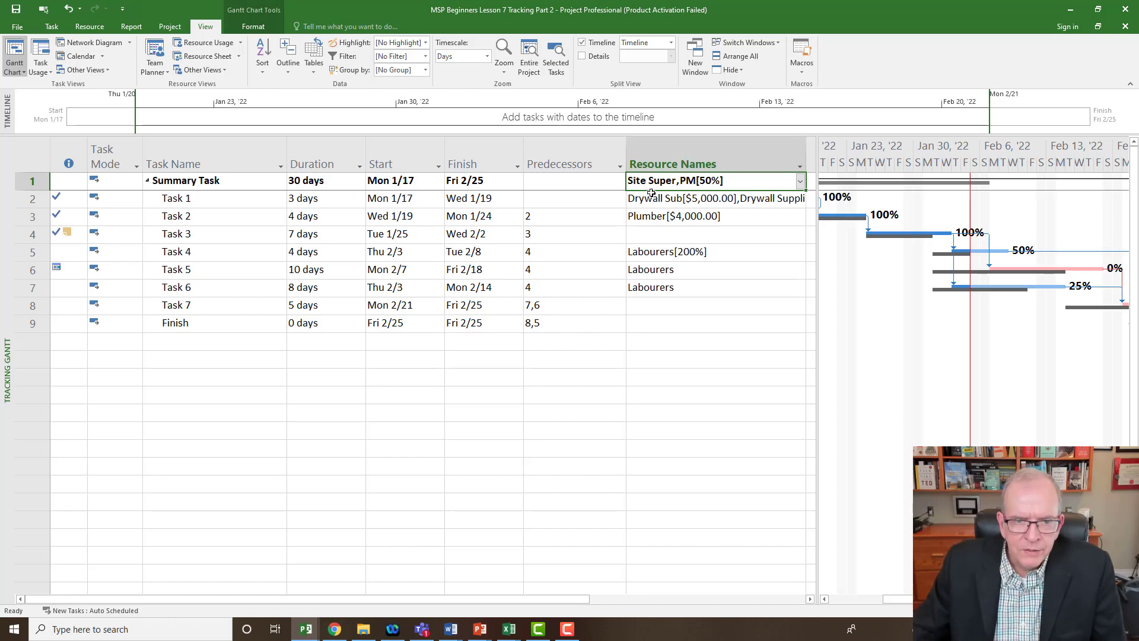
Return the task sheet to the Cost table and check the Summary Task's cost variance
{"action": "left_click", "coordinate": [31, 156]}
{"action": "right_click", "coordinate": [31, 155]}
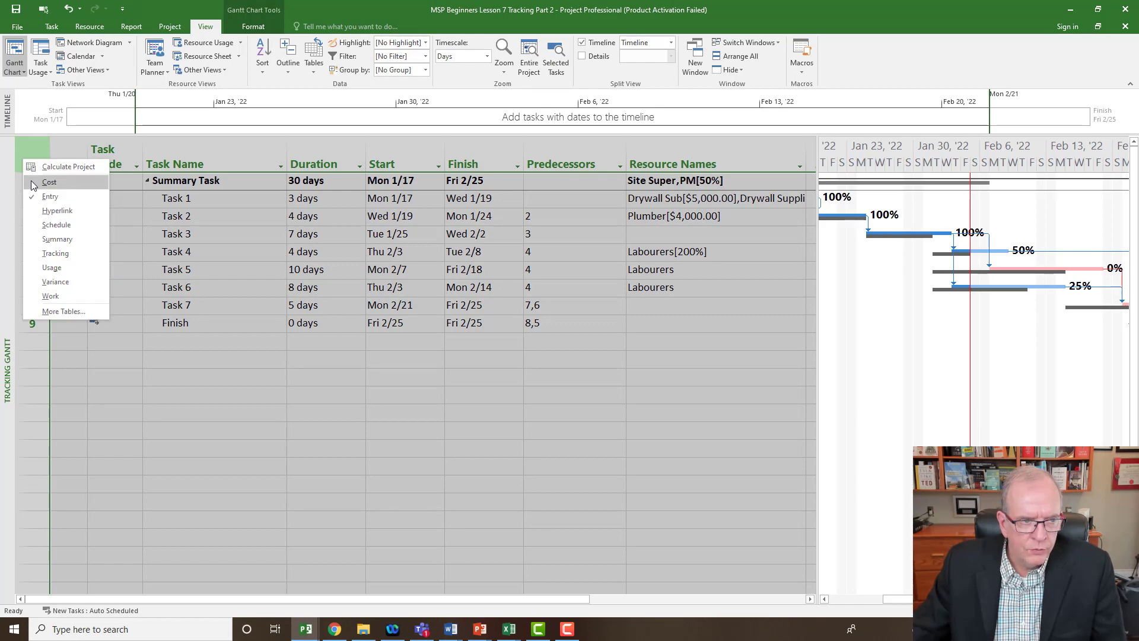
{"action": "left_click", "coordinate": [56, 196]}
{"action": "left_click", "coordinate": [527, 188]}
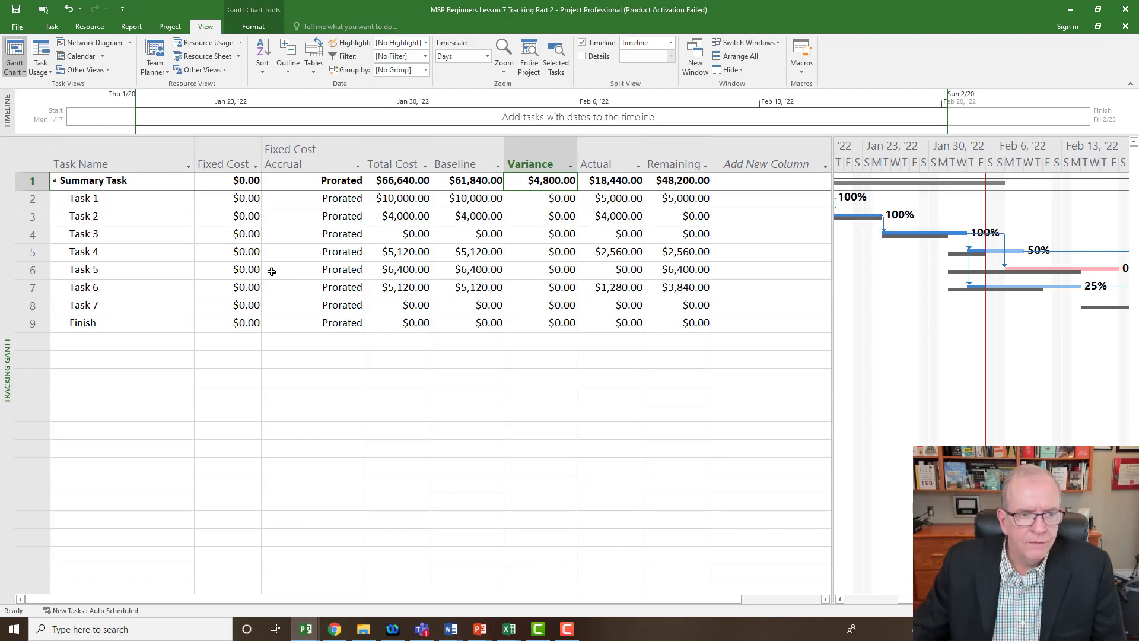
Open the Resource Sheet view with the Cost table and compare the Site Super's baseline cost and variance
{"action": "right_click", "coordinate": [3, 328]}
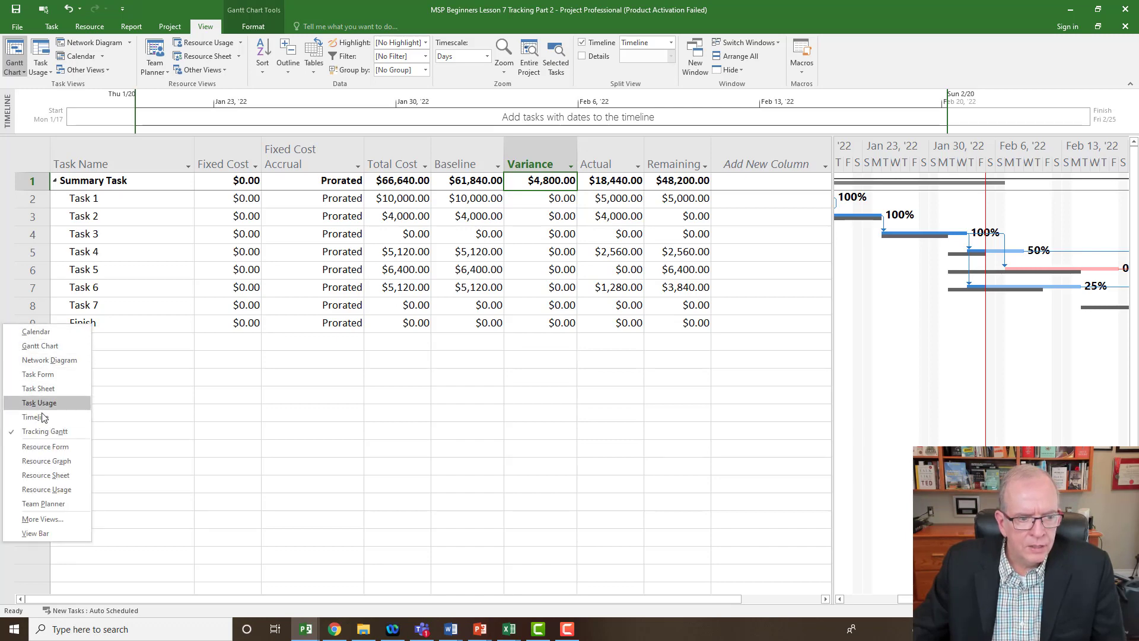
{"action": "left_click", "coordinate": [40, 477]}
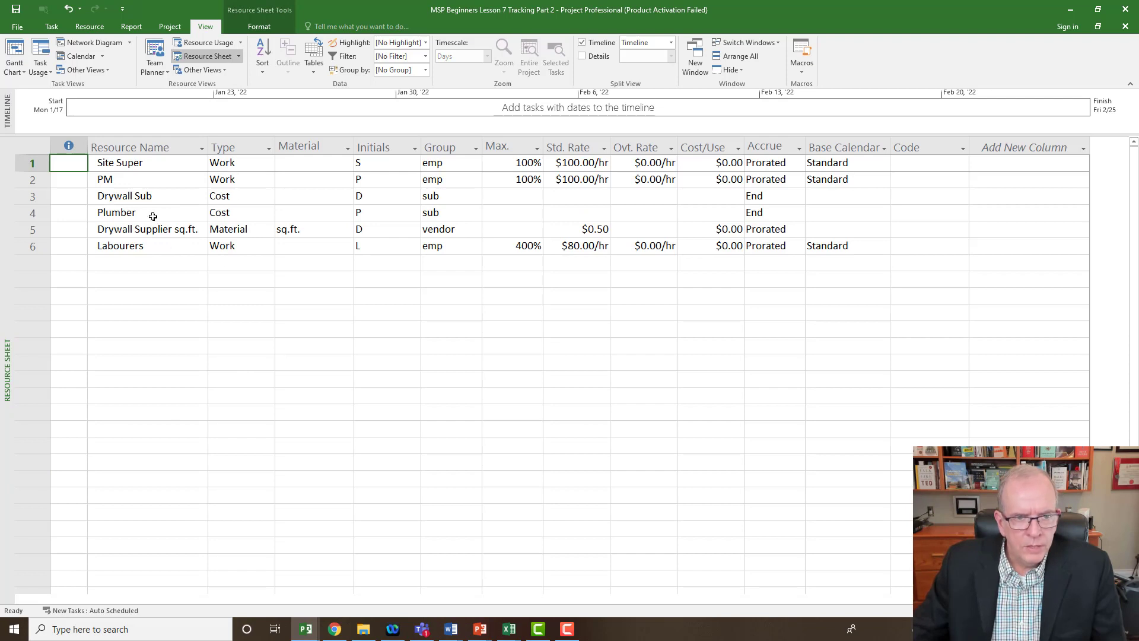
{"action": "left_click", "coordinate": [33, 147]}
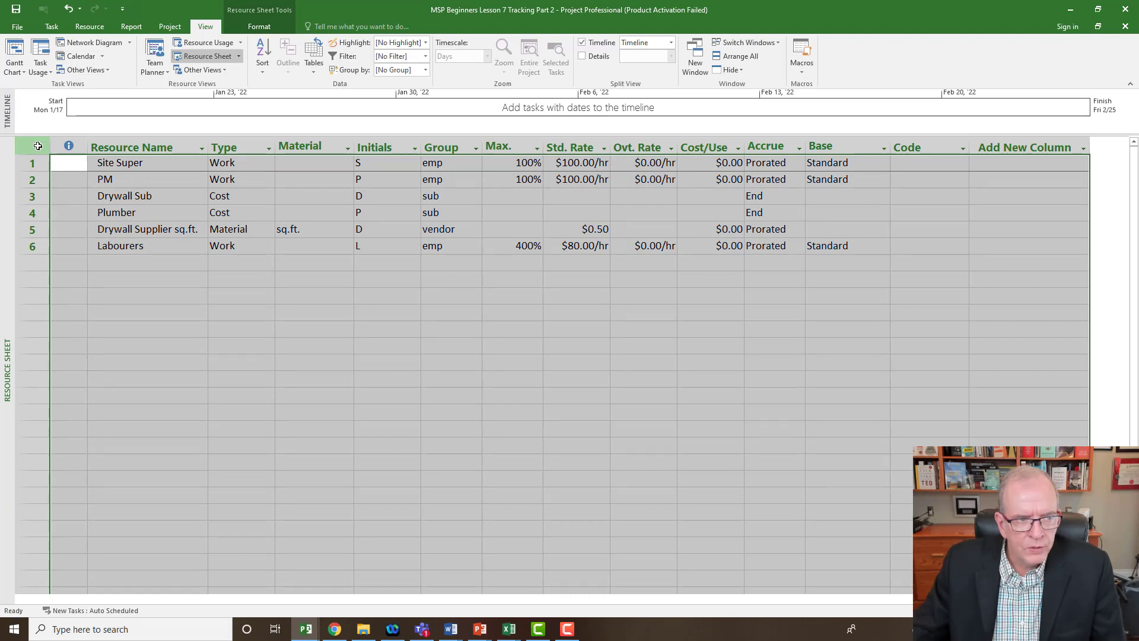
{"action": "right_click", "coordinate": [37, 146]}
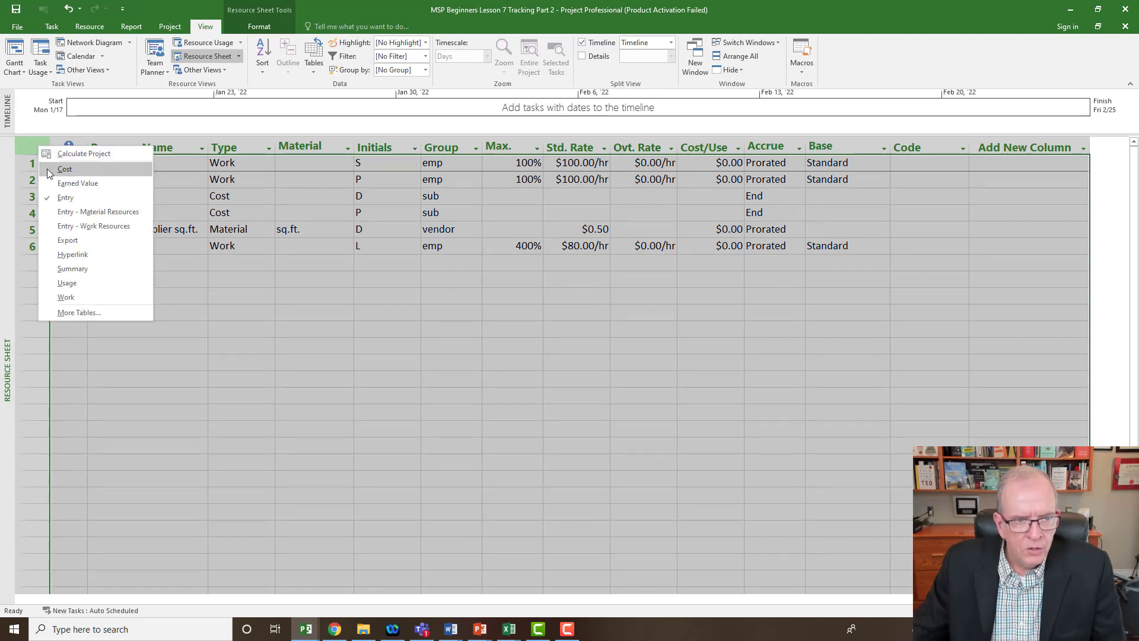
{"action": "left_click", "coordinate": [48, 169]}
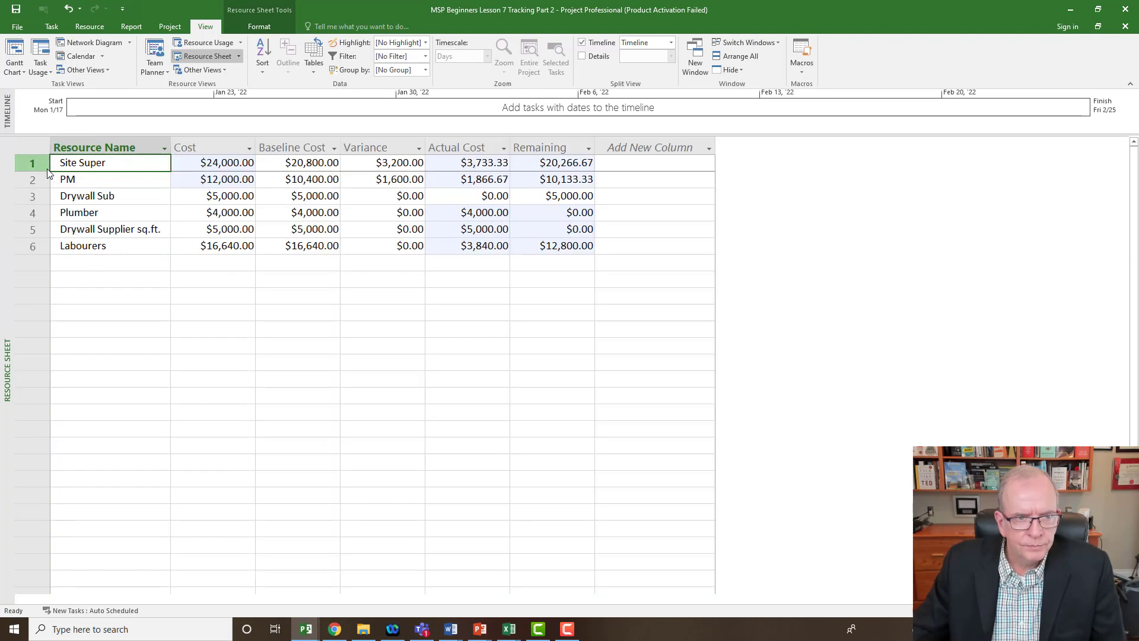
{"action": "left_click", "coordinate": [299, 167]}
{"action": "left_click", "coordinate": [376, 164]}
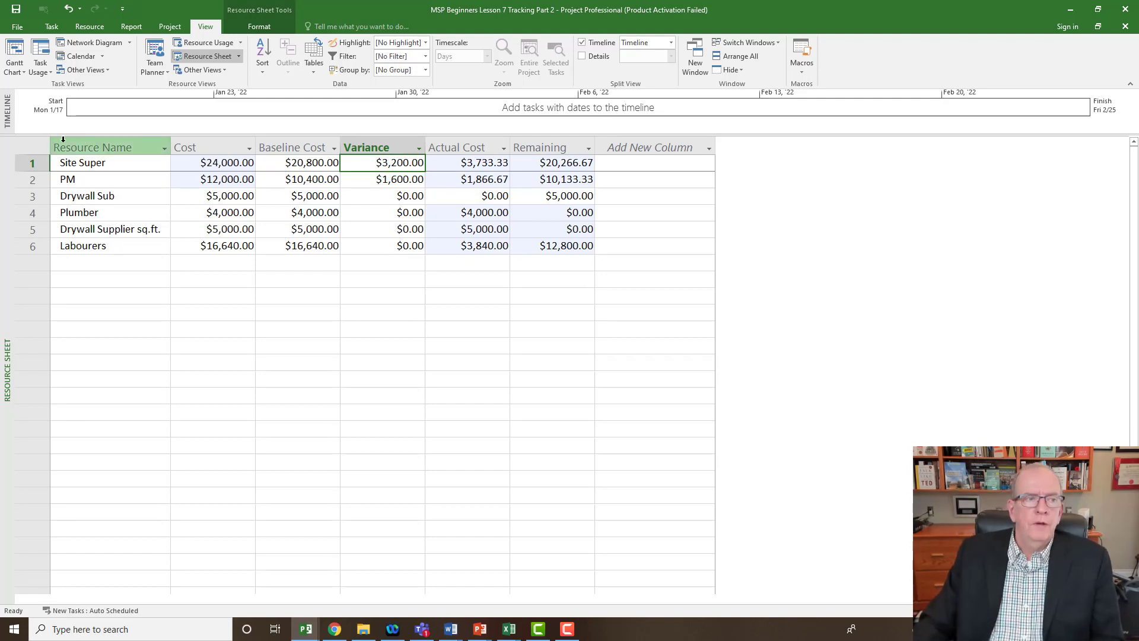
Switch the Resource Sheet to the Entry table and check the Site Super's standard rate
{"action": "right_click", "coordinate": [32, 149]}
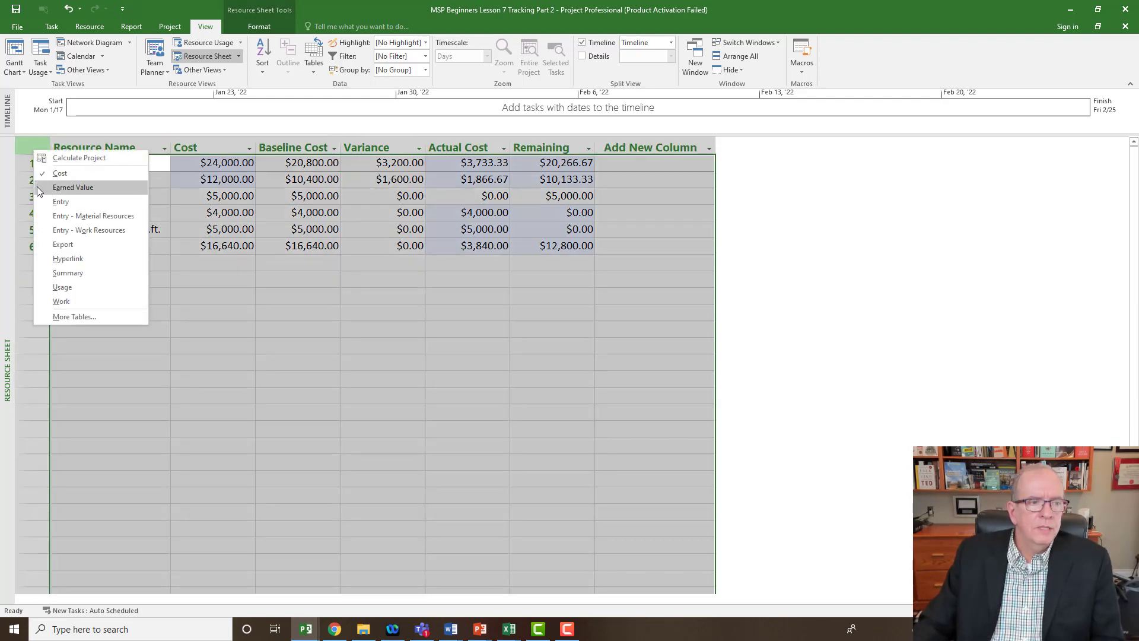
{"action": "left_click", "coordinate": [38, 201]}
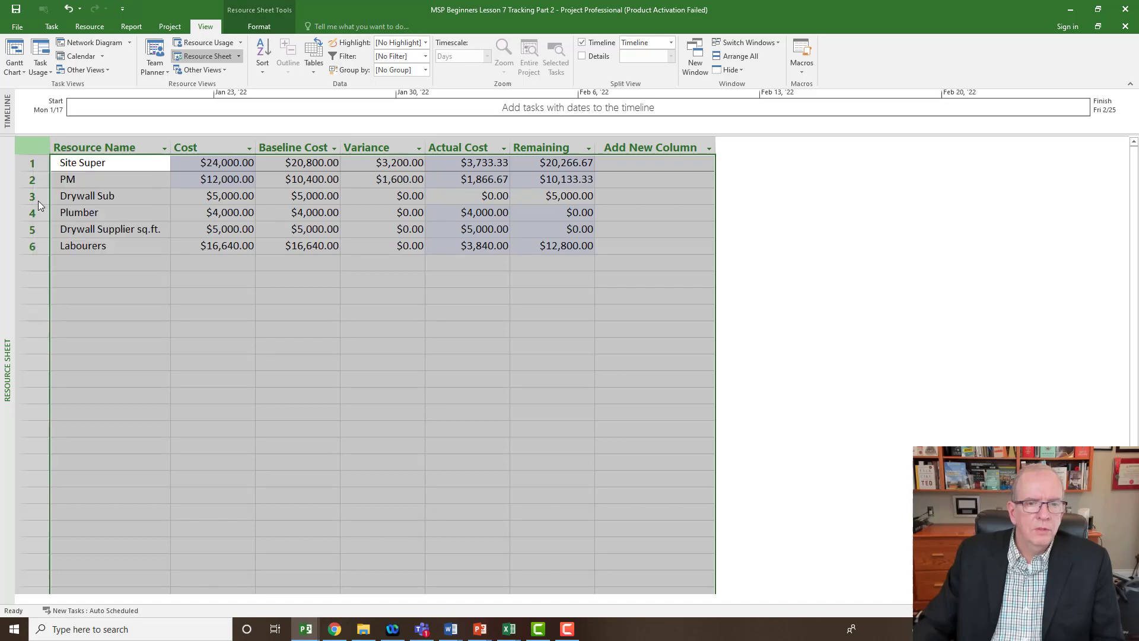
{"action": "left_click", "coordinate": [577, 164]}
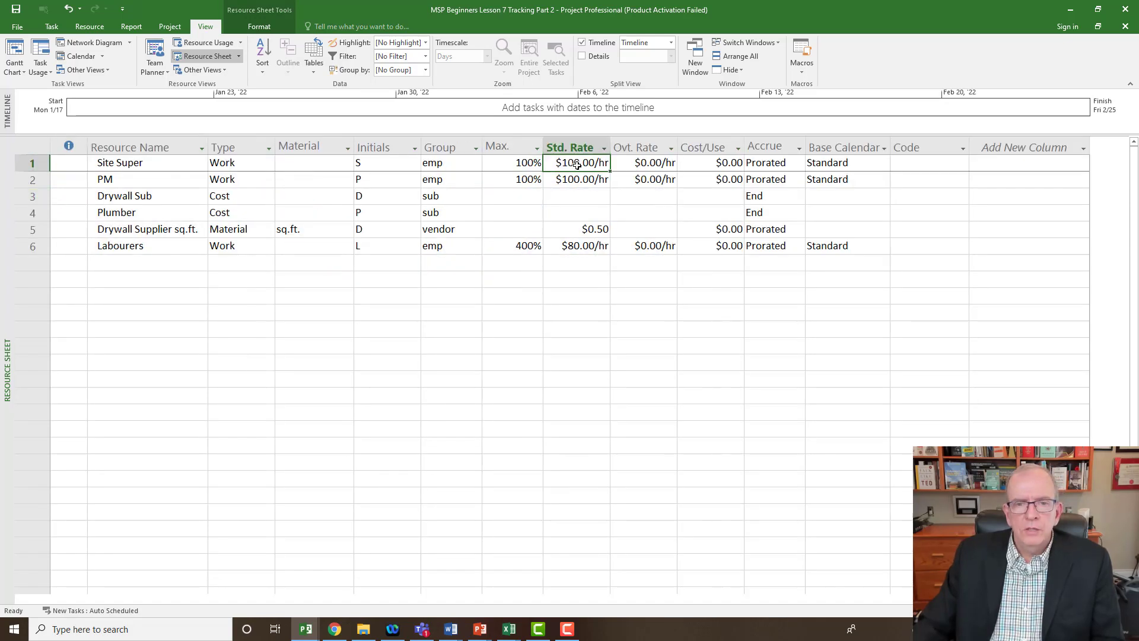
Return the Resource Sheet to the Cost table and compare the cost variances of the Site Super and the PM
{"action": "left_click", "coordinate": [32, 149]}
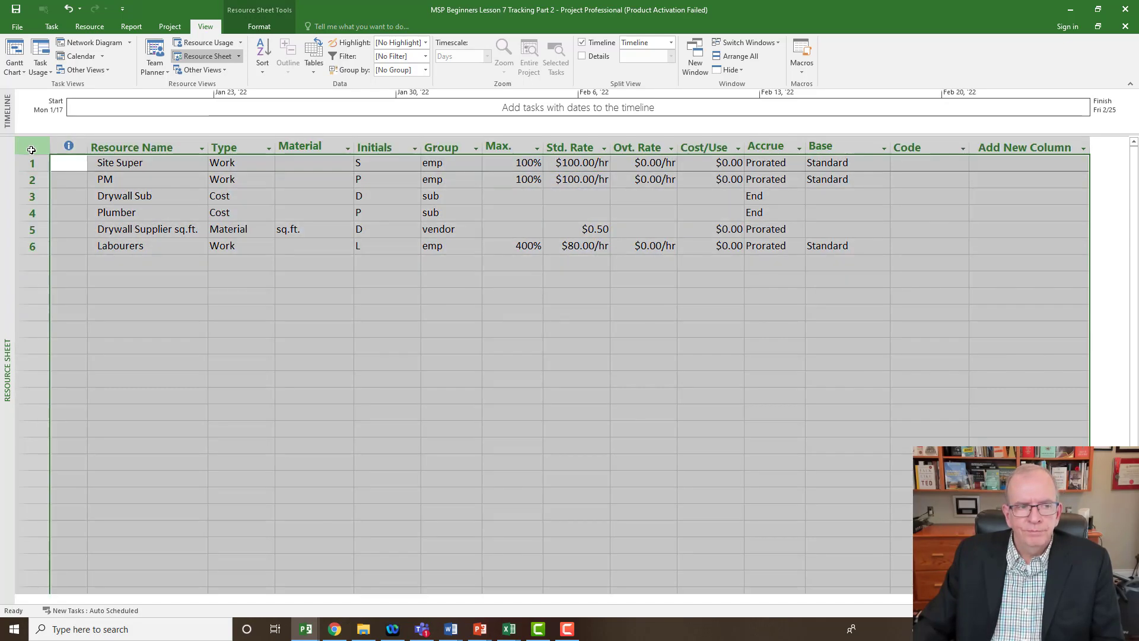
{"action": "right_click", "coordinate": [32, 149]}
{"action": "left_click", "coordinate": [37, 170]}
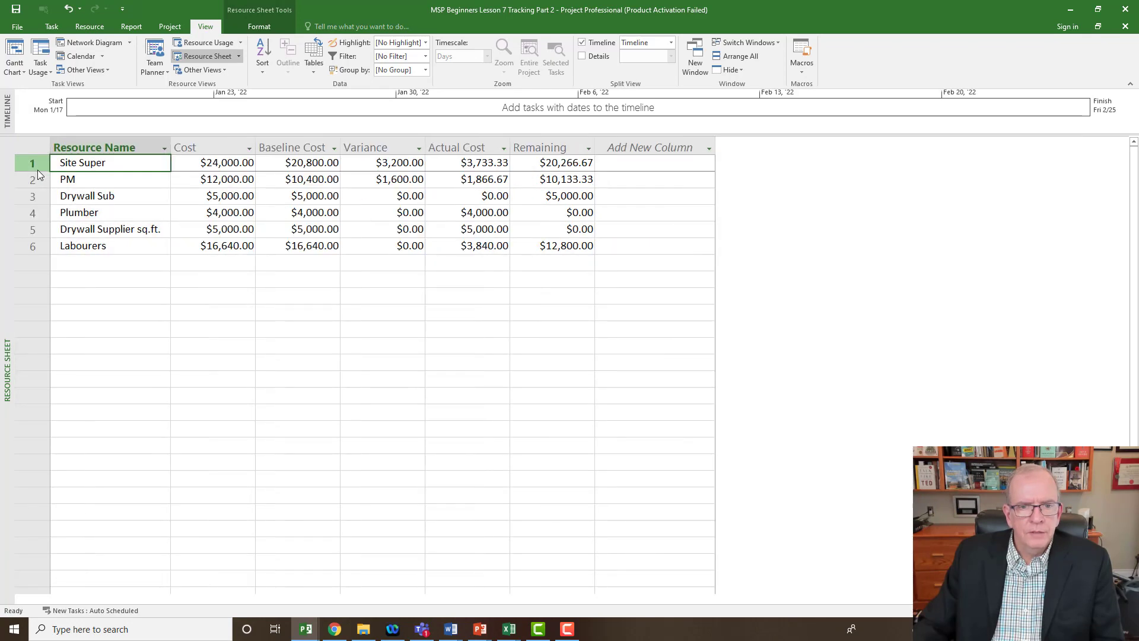
{"action": "left_click", "coordinate": [387, 164]}
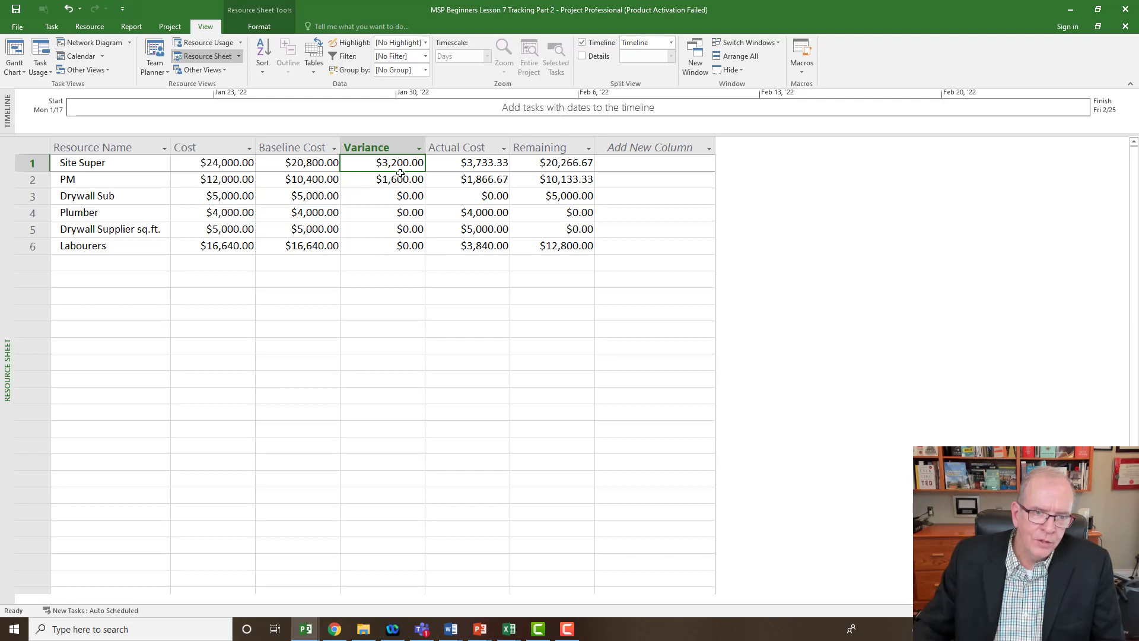
{"action": "left_click", "coordinate": [33, 179]}
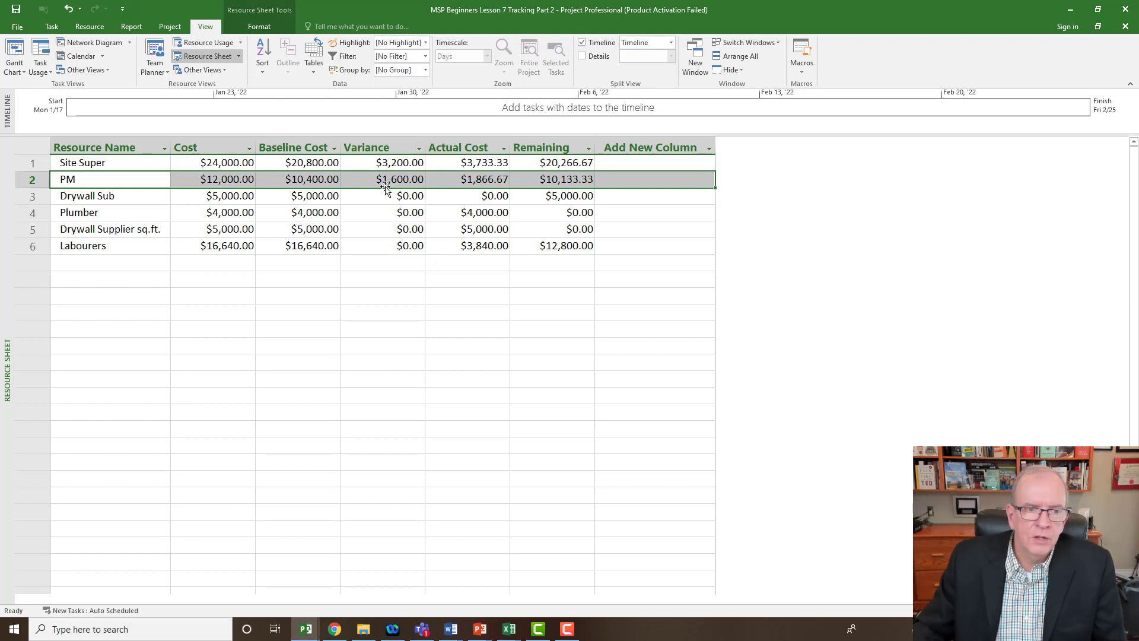
{"action": "left_click", "coordinate": [387, 183]}
{"action": "left_click", "coordinate": [391, 165]}
{"action": "left_click", "coordinate": [392, 183]}
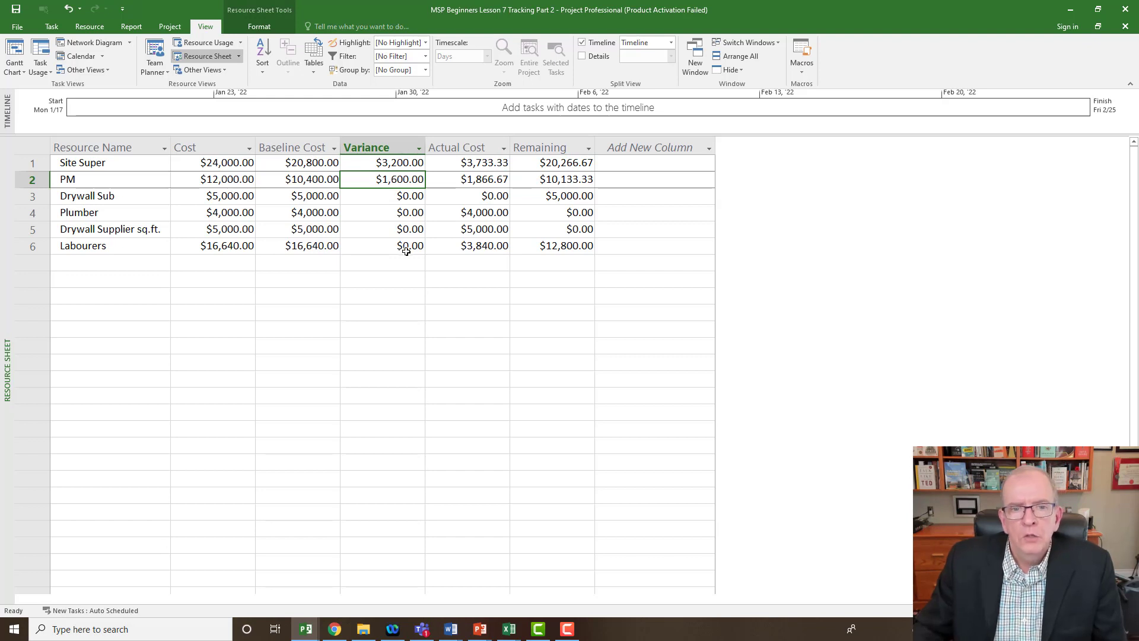
Switch from the Resource Sheet back to the Gantt Chart view
{"action": "right_click", "coordinate": [8, 271]}
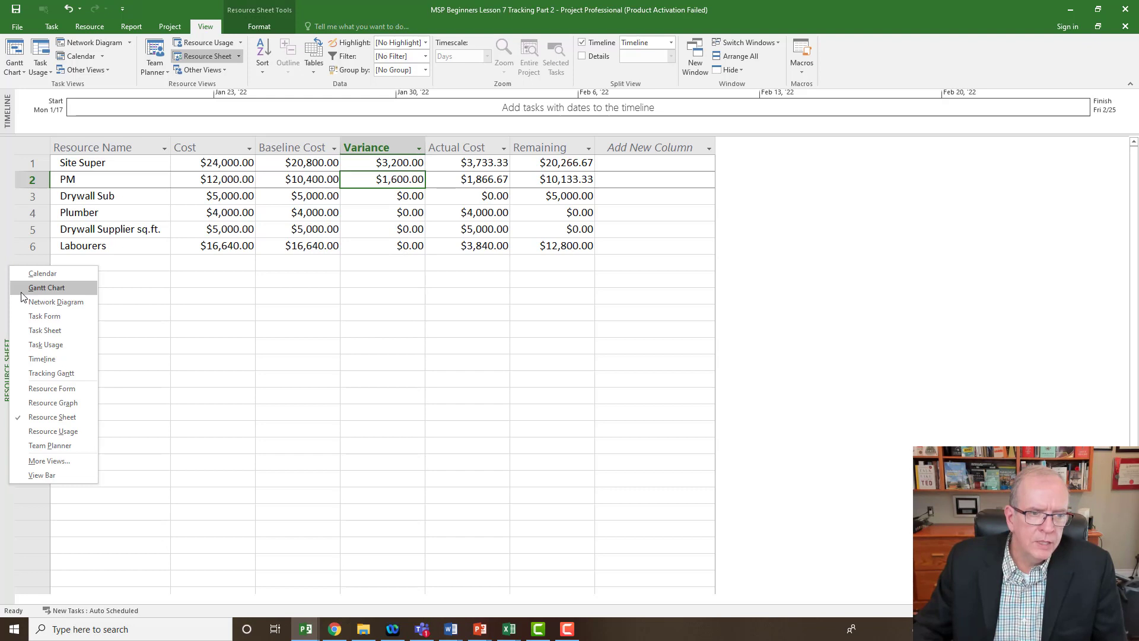
{"action": "left_click", "coordinate": [24, 289]}
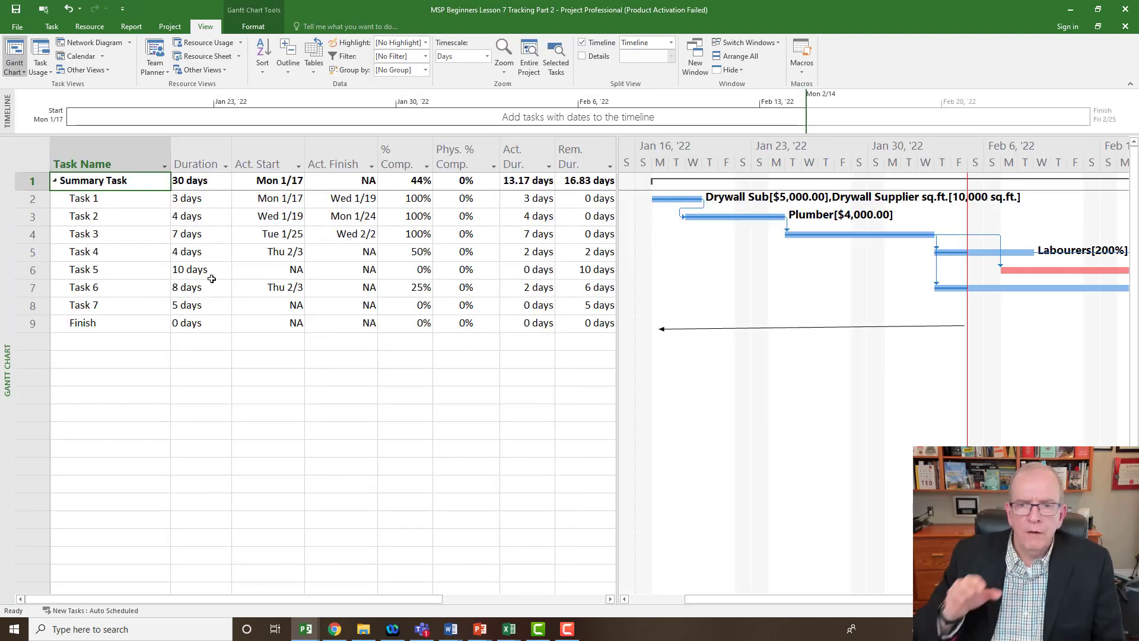